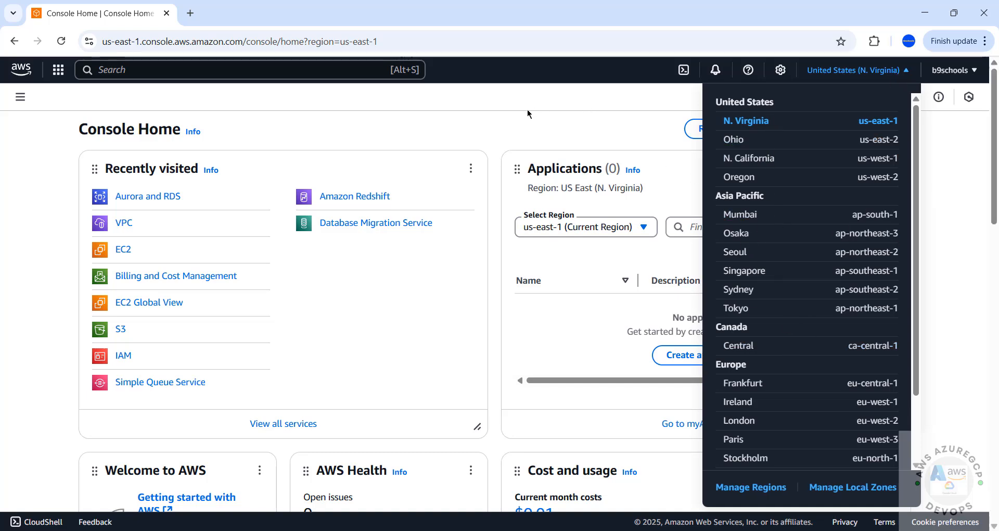
Keep the console region on US East (N. Virginia) us-east-1
left_click(522, 132)
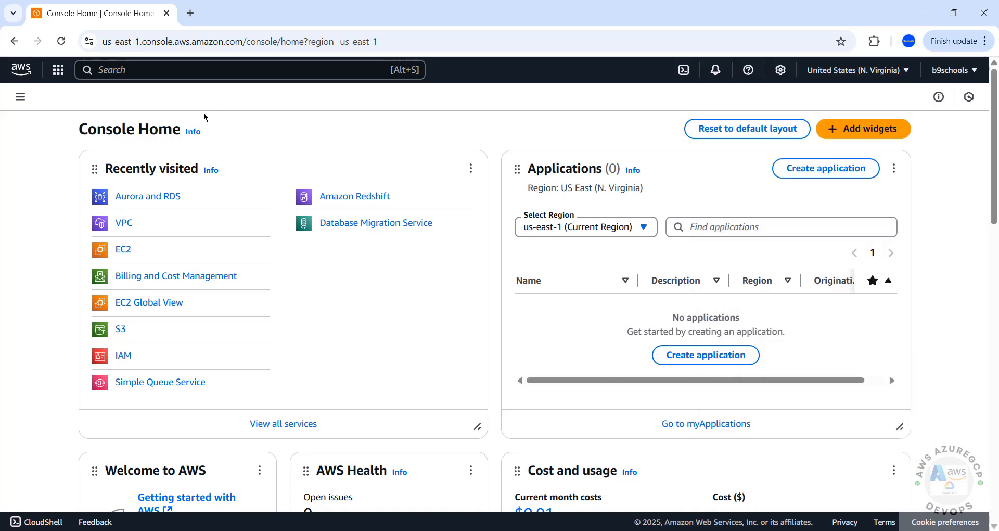
left_click(840, 76)
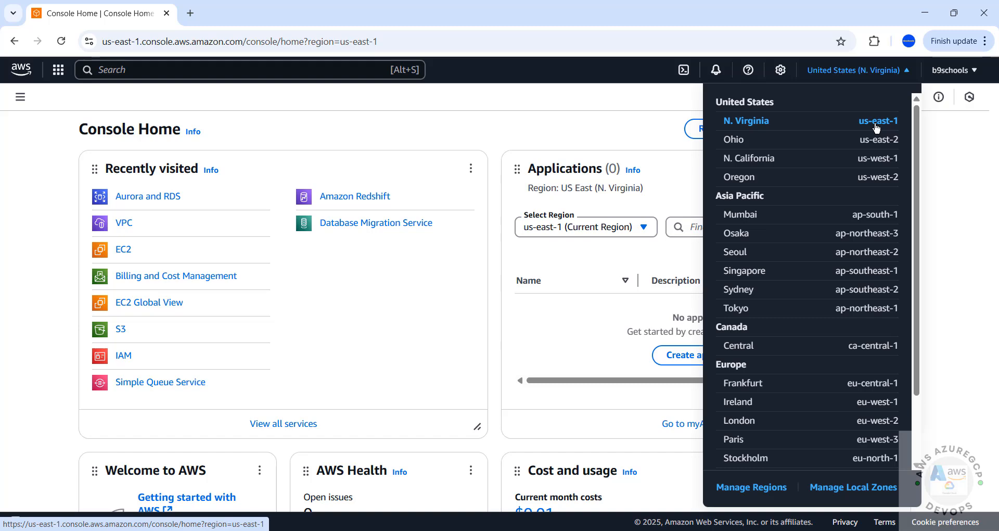
left_click(60, 141)
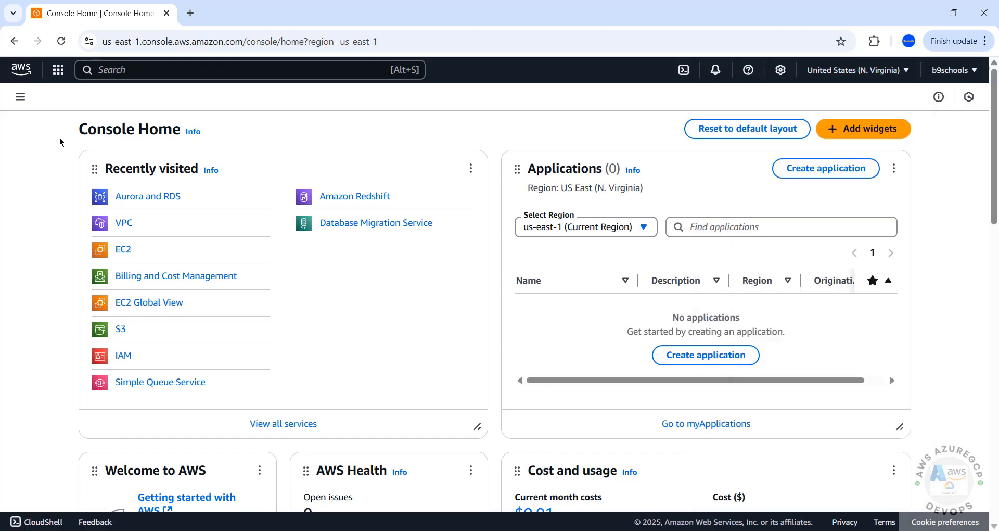
Search for rds, open Aurora and RDS, and start creating a database from the empty Databases list
left_click(59, 70)
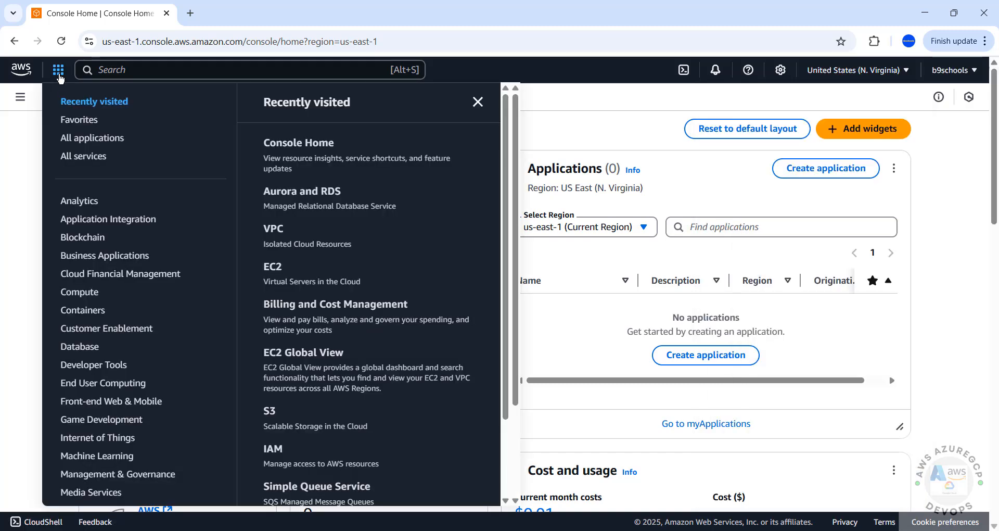
left_click(112, 71)
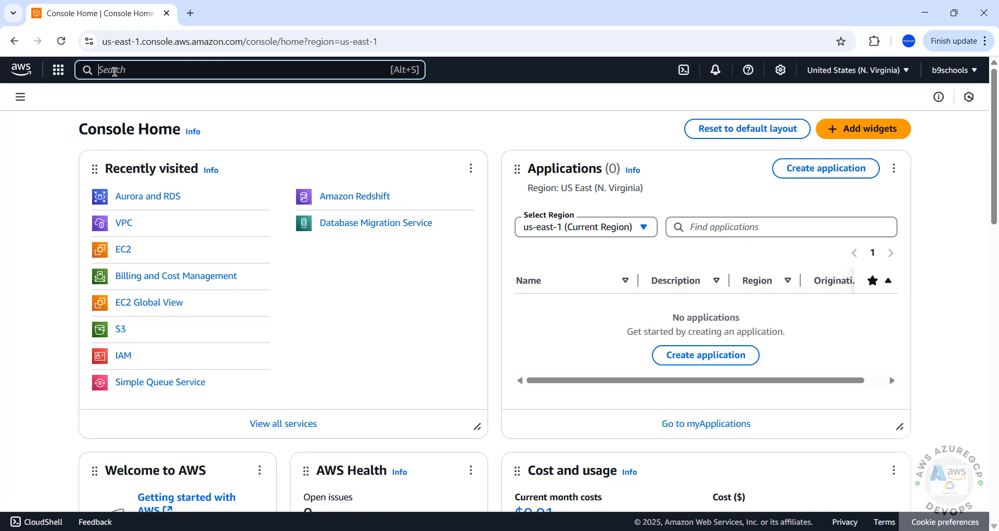
type("rds")
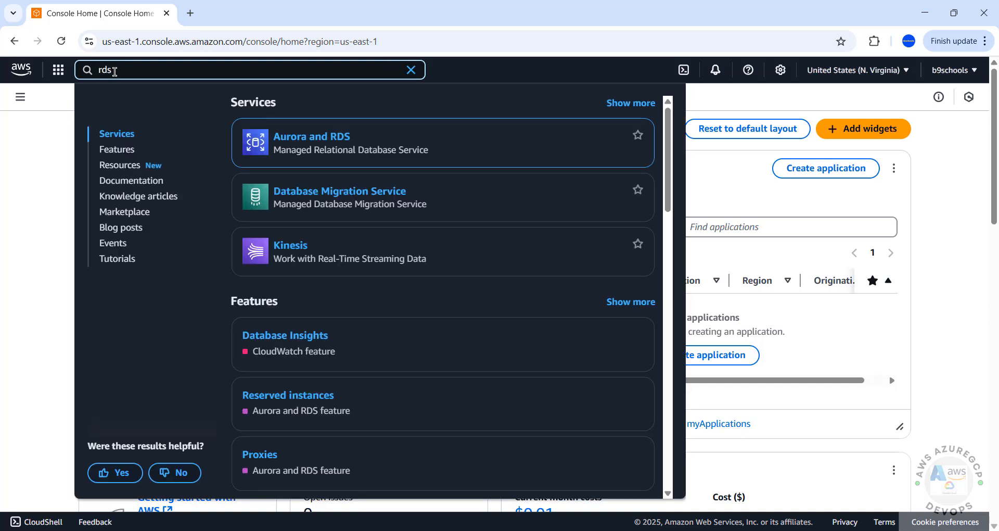
left_click(312, 149)
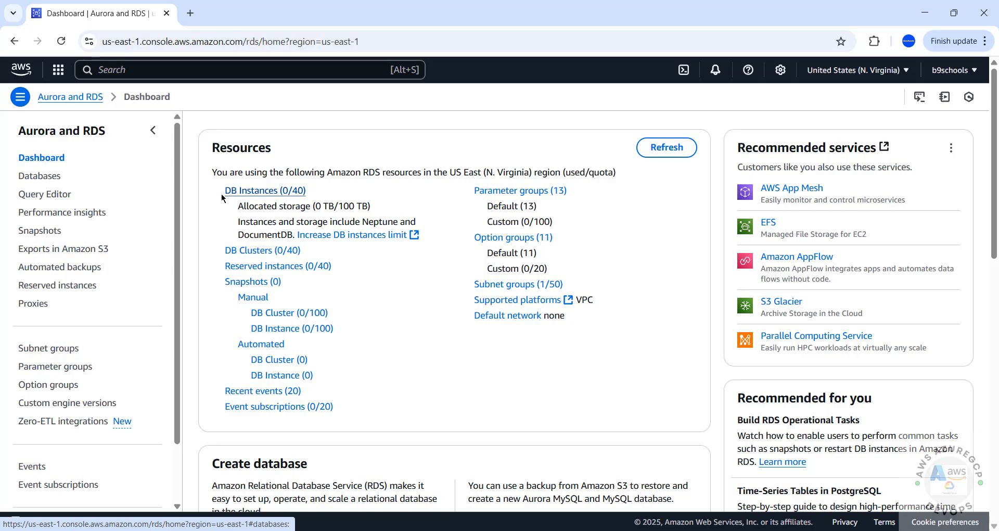
left_click(47, 183)
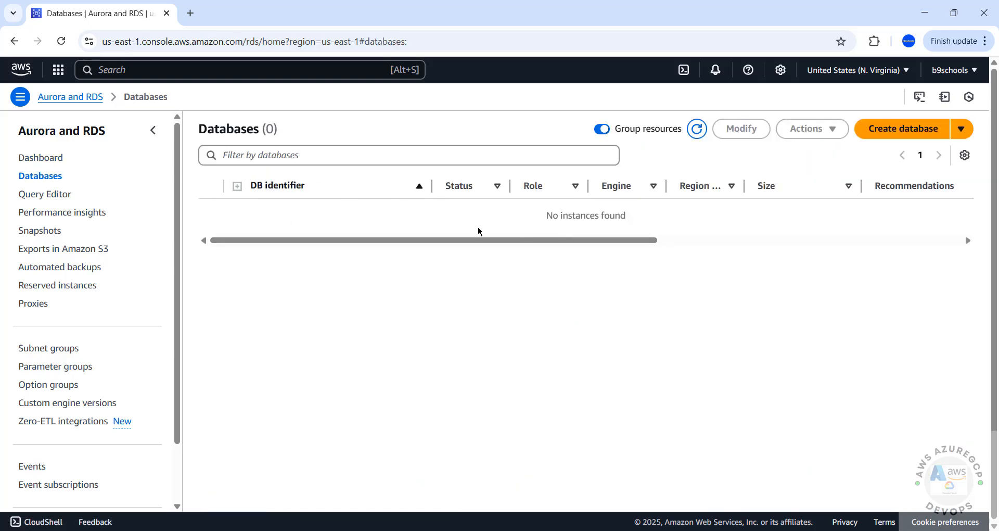
left_click(883, 134)
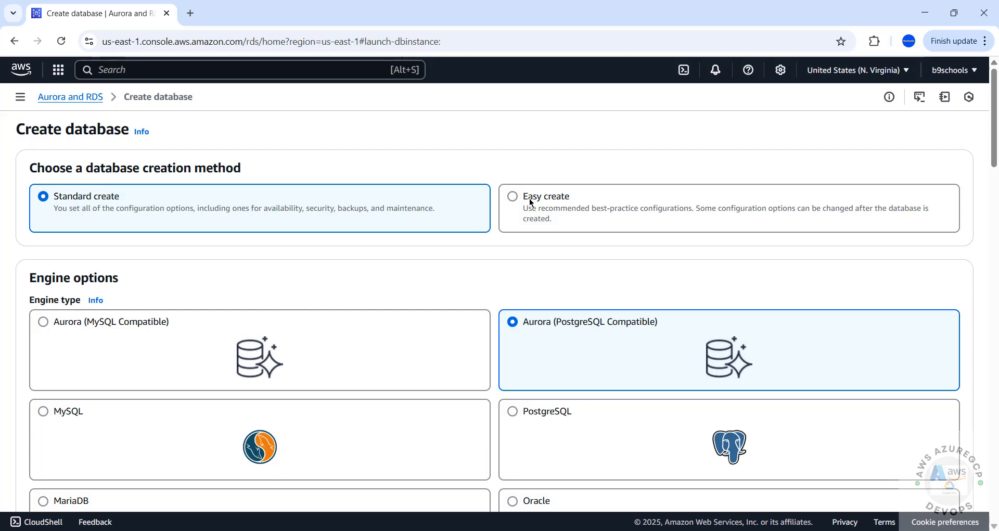
Choose the MySQL engine with engine version MySQL 8.0.41, leaving the Multi-AZ filter off
scroll(137, 223, "down", 4)
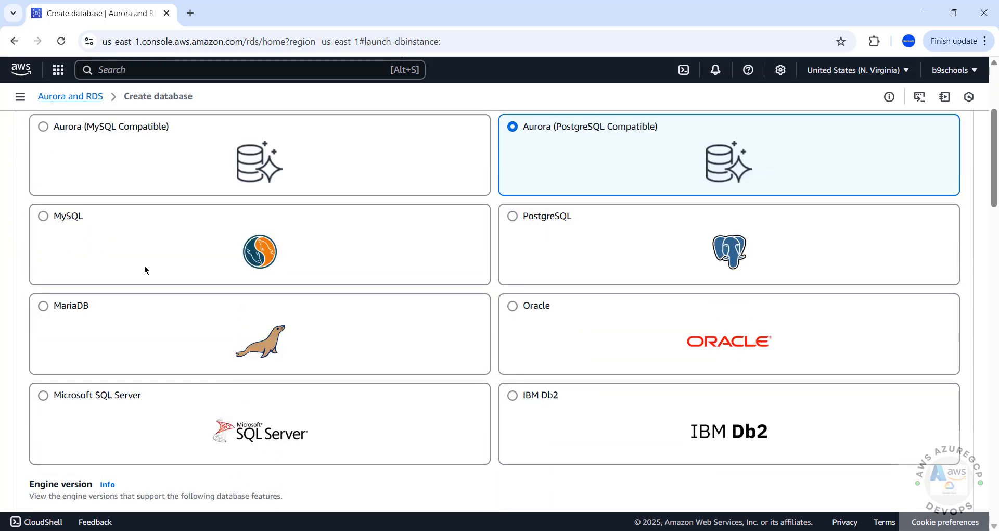
left_click(58, 216)
scroll(102, 291, "down", 4)
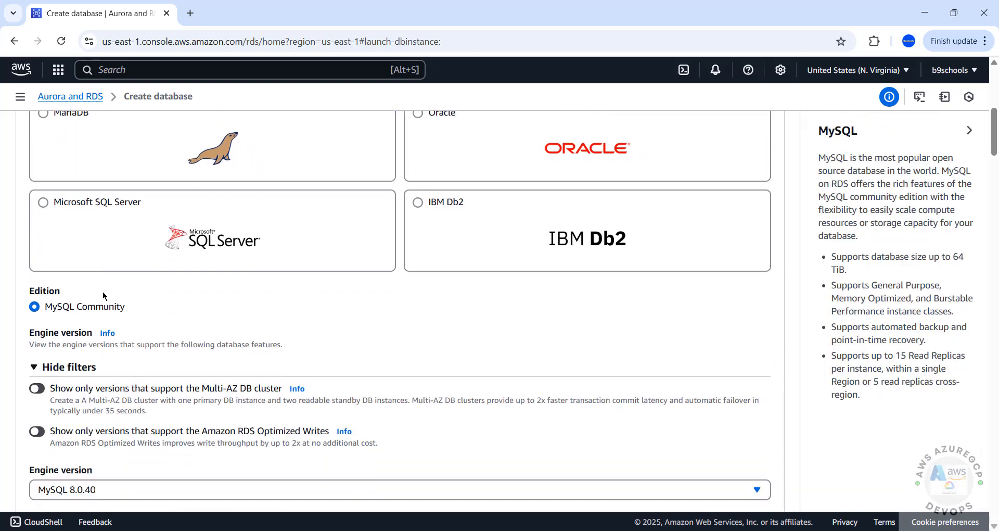
scroll(104, 294, "down", 1)
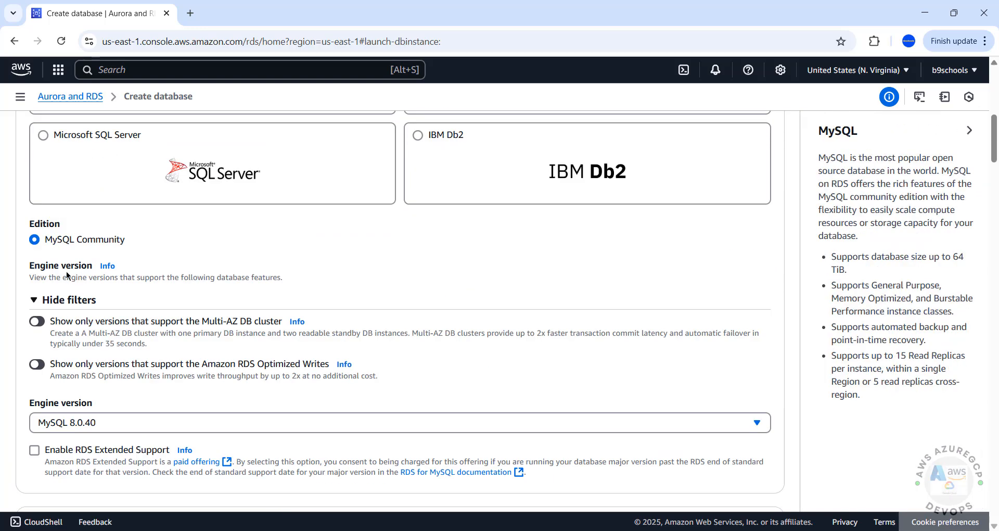
scroll(58, 245, "down", 2)
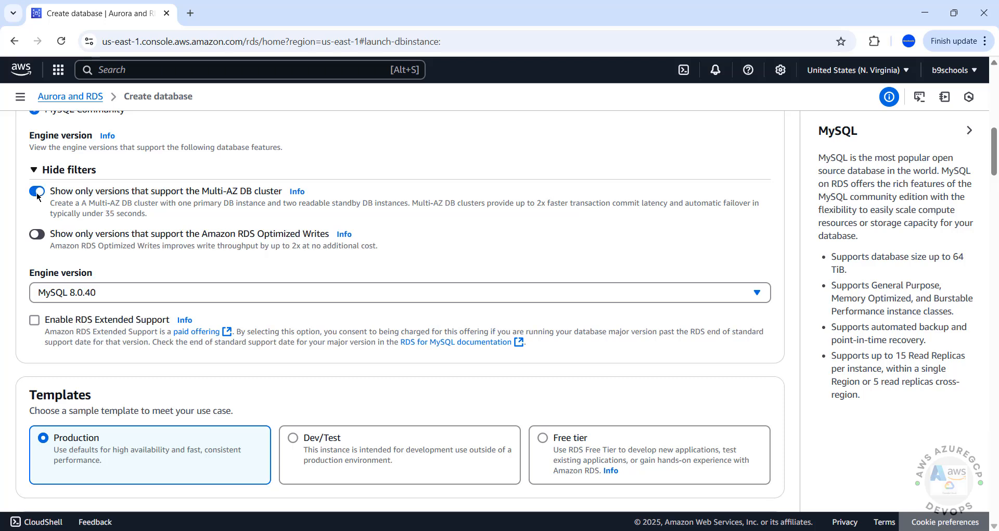
left_click(38, 193)
left_click(39, 193)
left_click(84, 294)
scroll(107, 357, "down", 5)
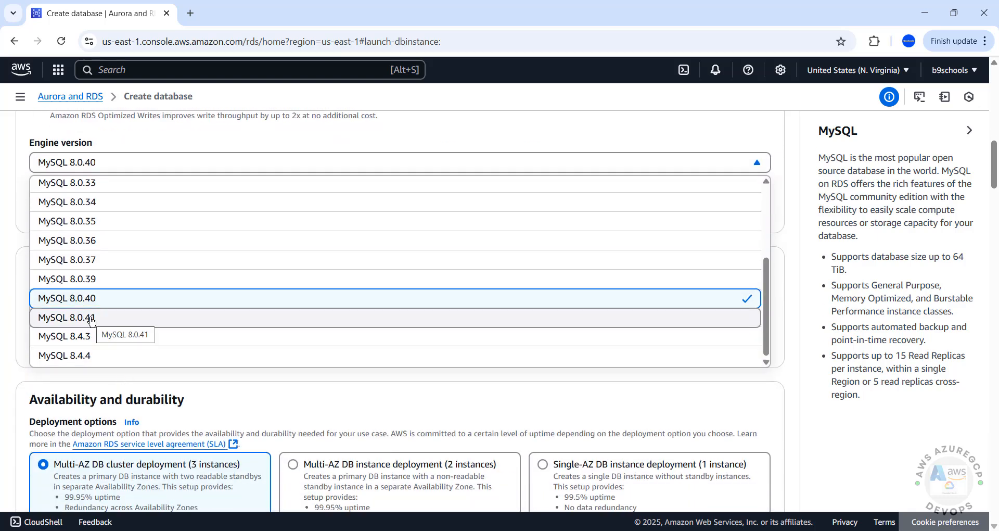
left_click(136, 322)
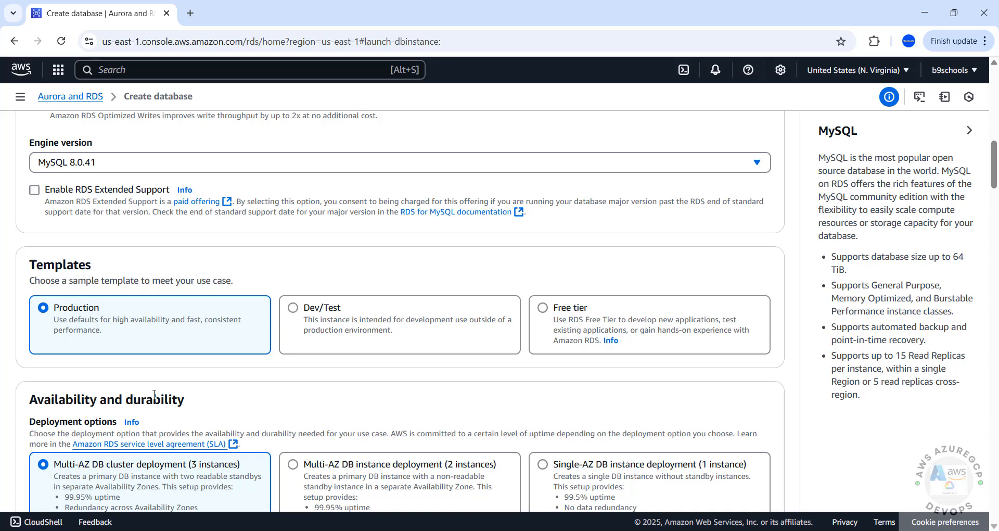
Select the Free tier template, giving a Single-AZ DB instance deployment
left_click(292, 311)
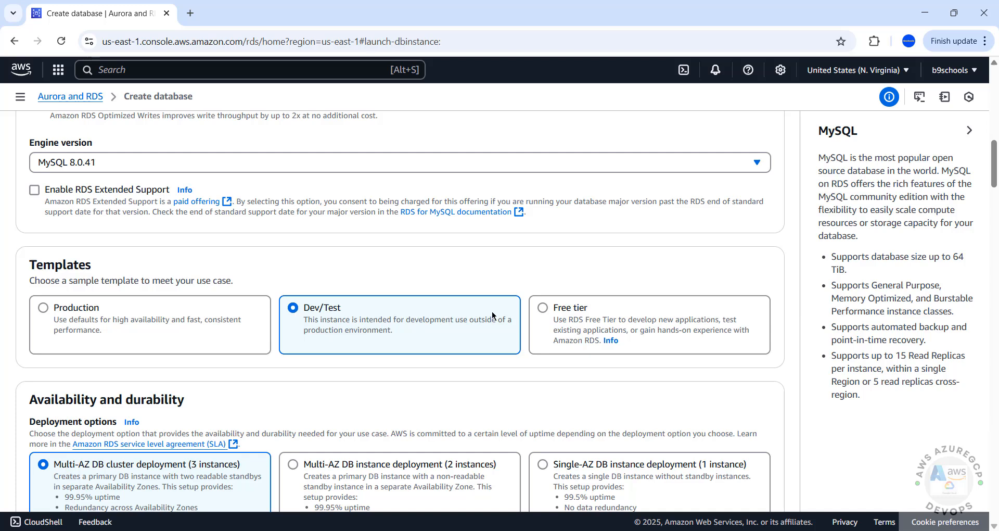
left_click(538, 312)
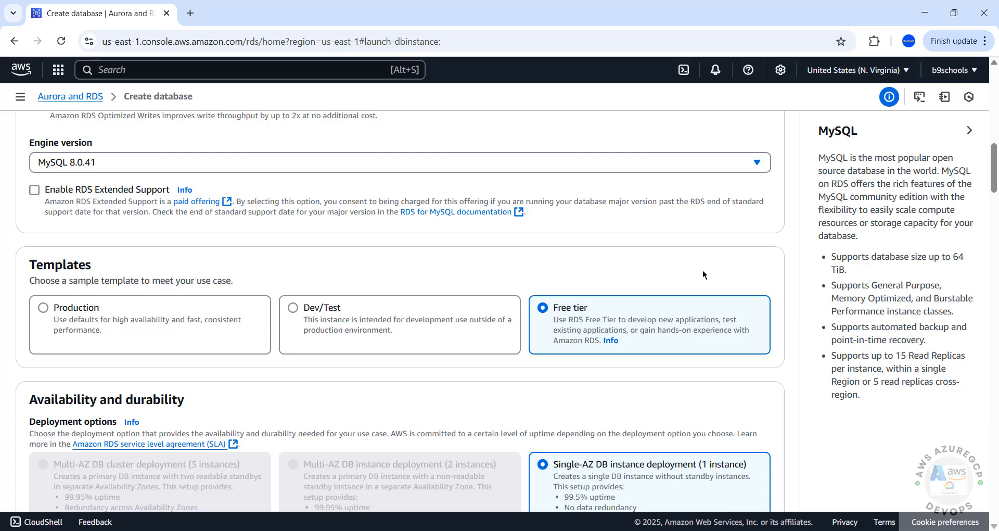
left_click(81, 313)
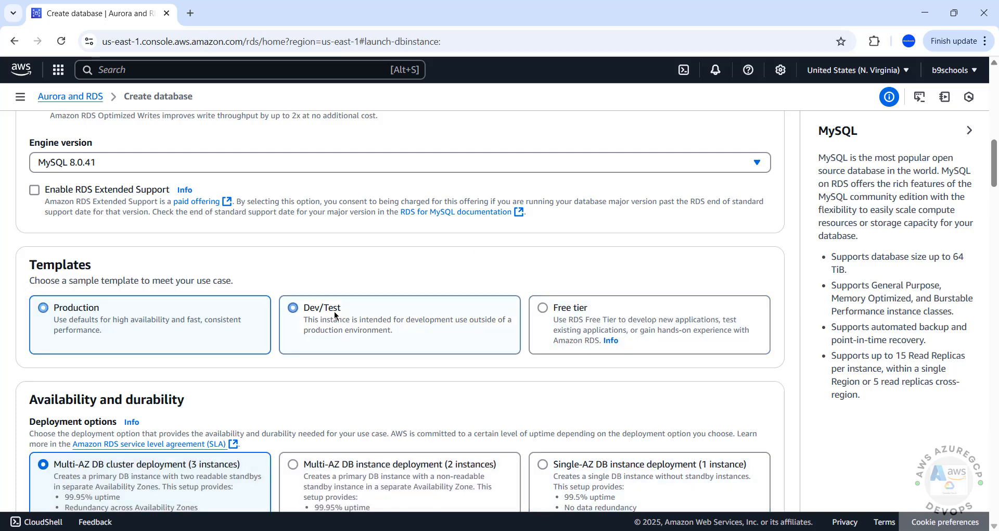
left_click(335, 315)
left_click(542, 311)
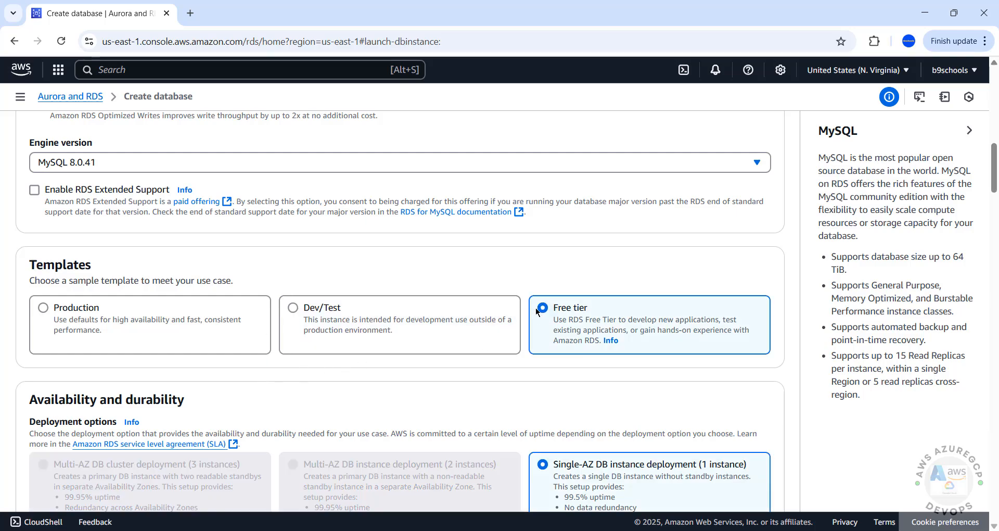
scroll(523, 357, "down", 9)
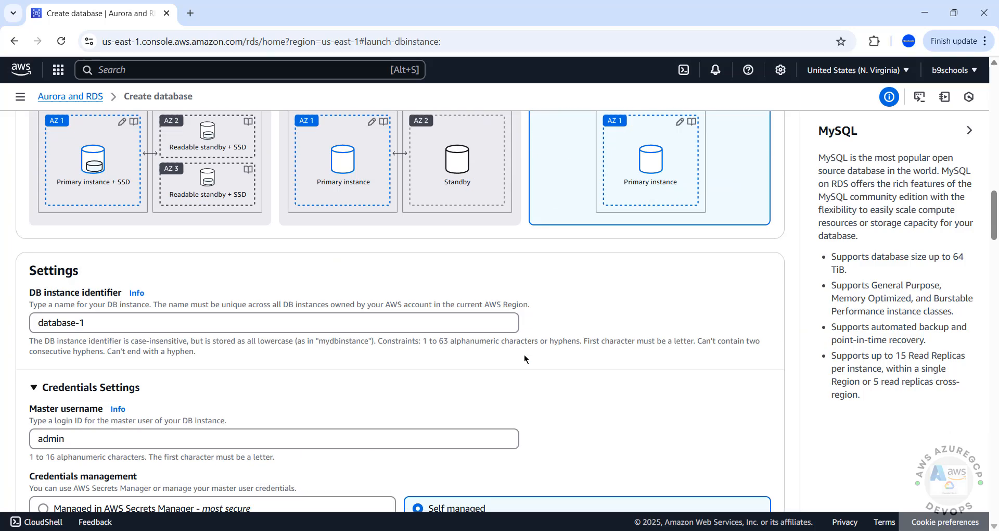
scroll(524, 354, "up", 5)
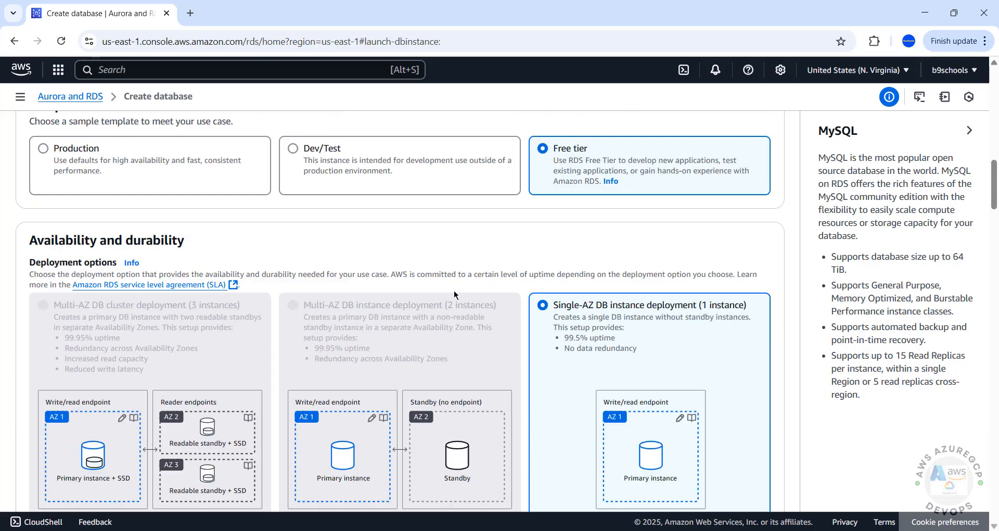
scroll(454, 294, "up", 1)
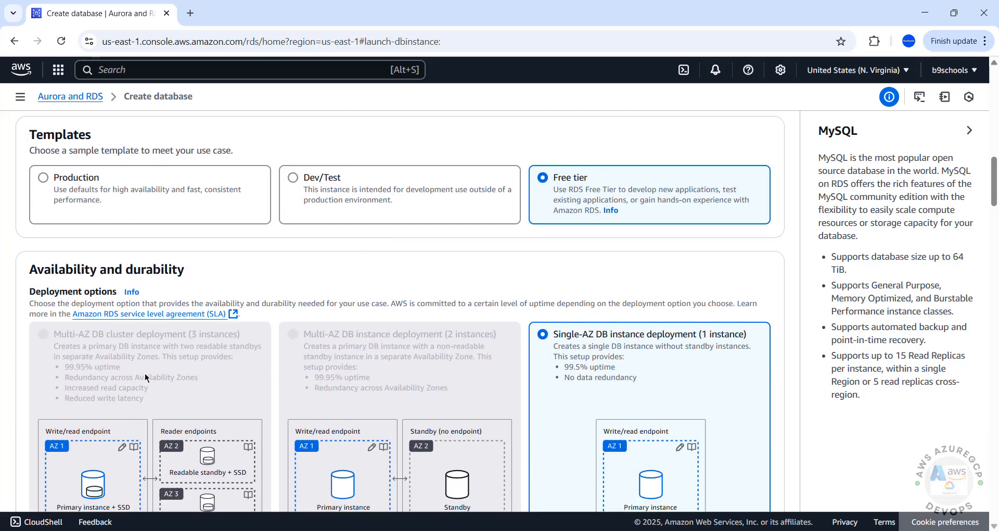
scroll(147, 394, "down", 6)
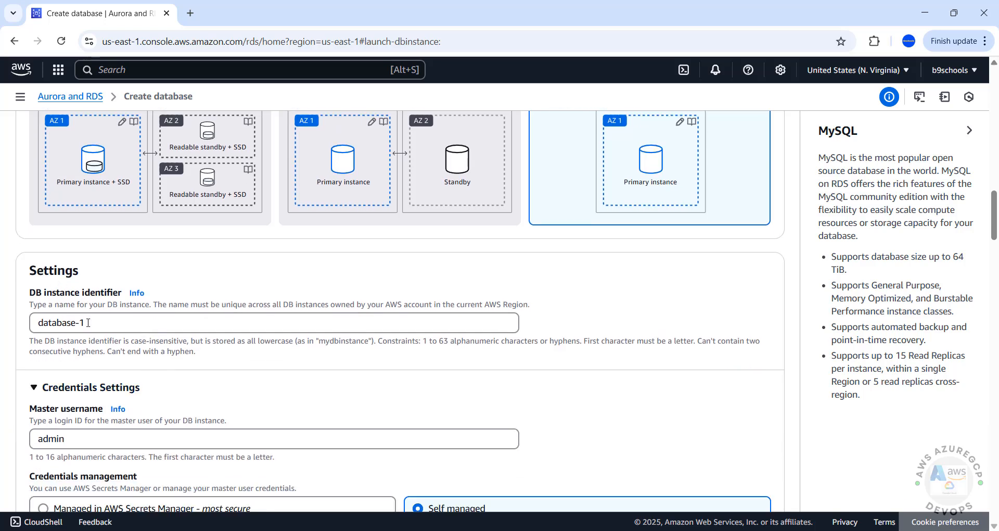
Replace the DB instance identifier database-1 with rdsmysql8041
left_click_drag(105, 327, 23, 327)
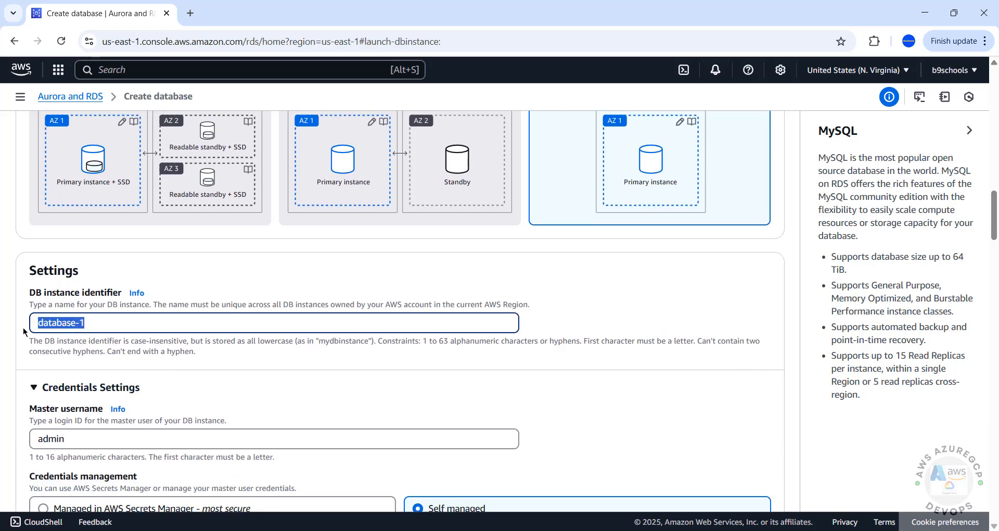
type("rdsm")
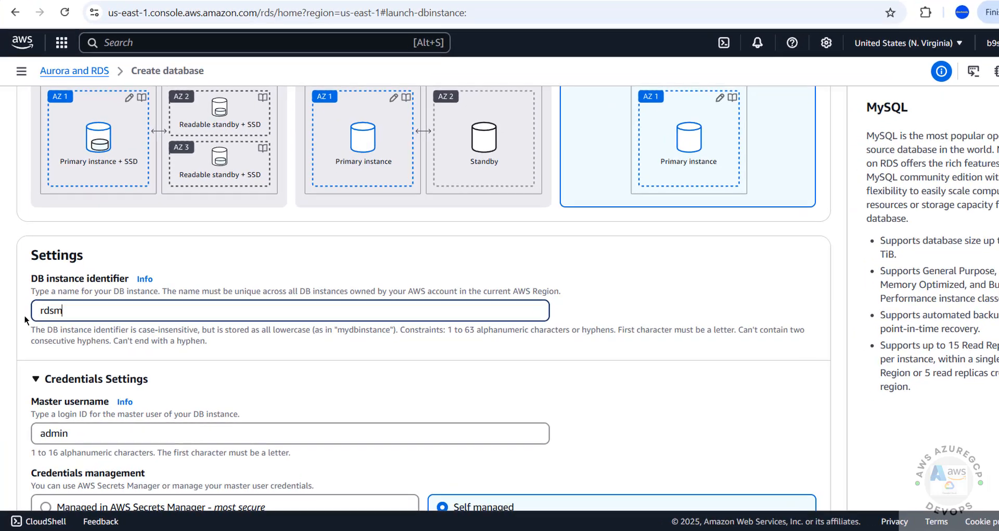
type("ysql")
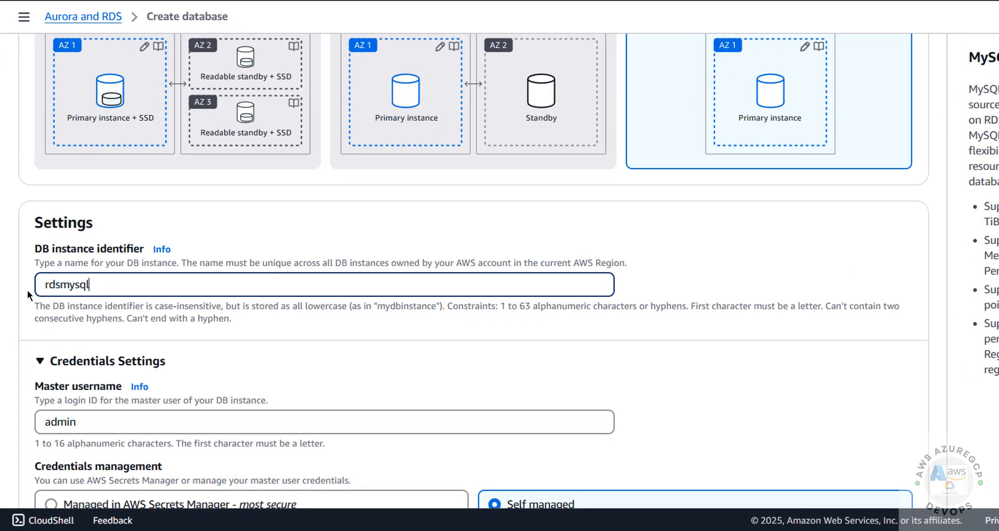
type("8041")
scroll(74, 271, "down", 2)
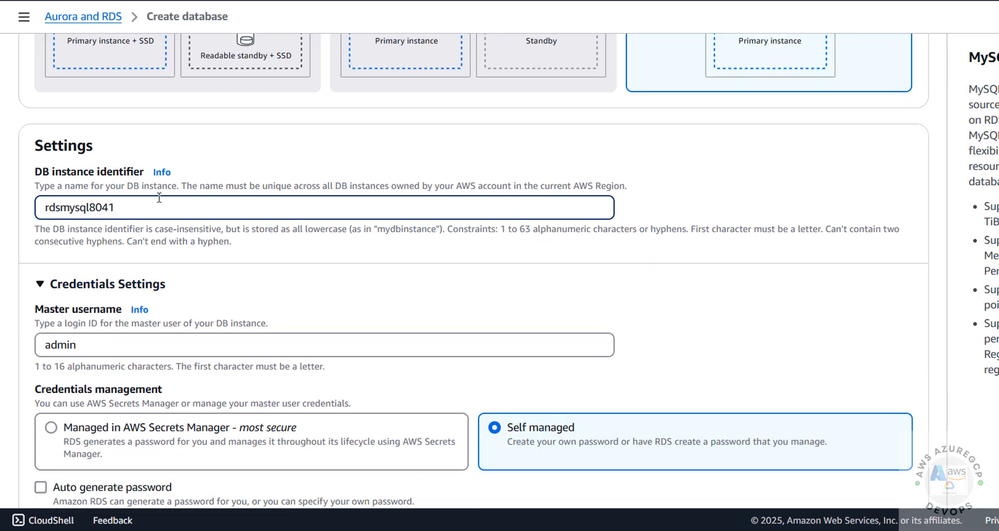
left_click_drag(159, 198, 34, 200)
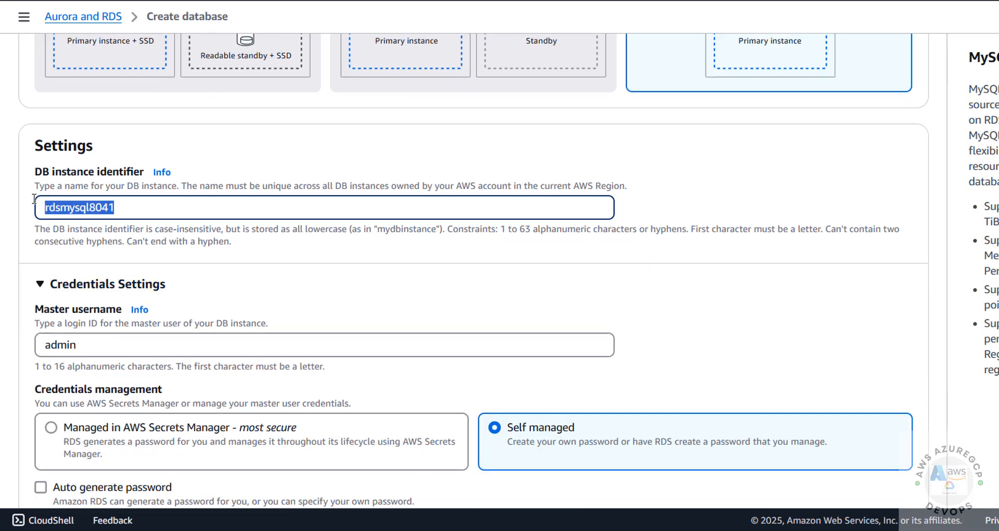
Keep admin as the master username
scroll(40, 259, "down", 2)
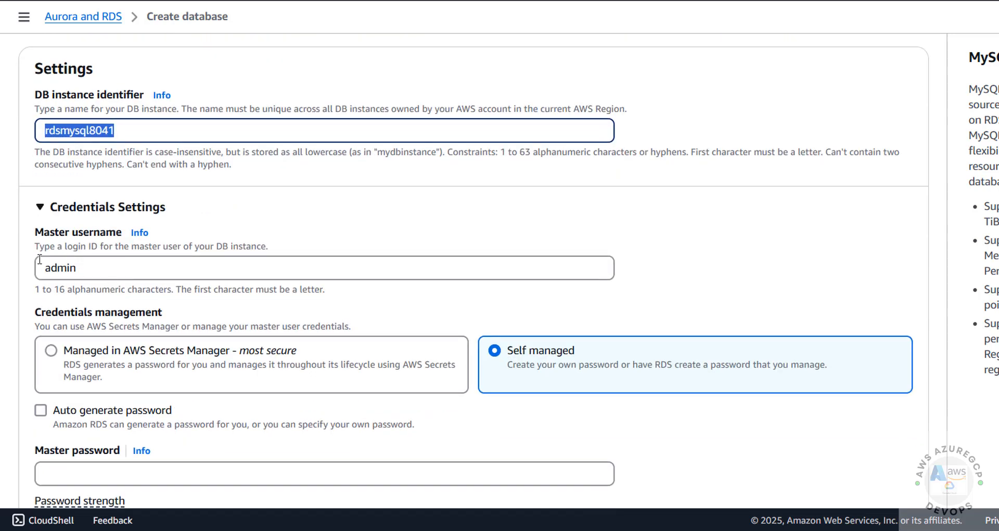
left_click_drag(38, 239, 269, 247)
left_click_drag(77, 268, 36, 270)
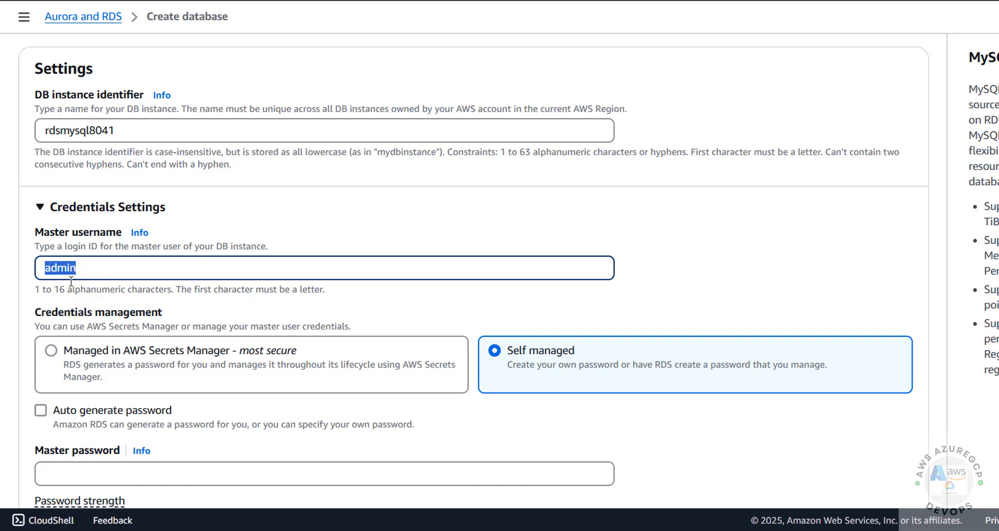
left_click_drag(37, 289, 283, 295)
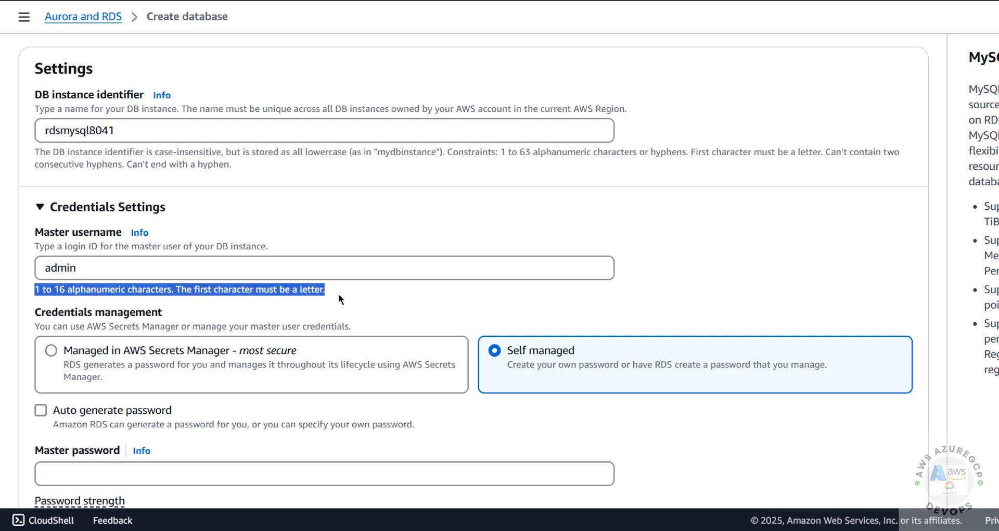
scroll(339, 293, "down", 3)
Enter the self-managed master password and confirm it
left_click(54, 313)
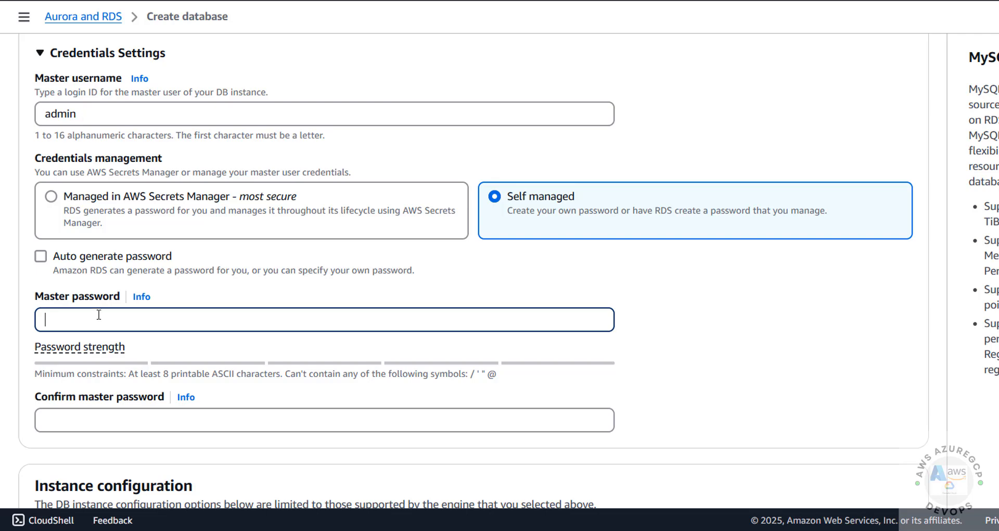
type("pass")
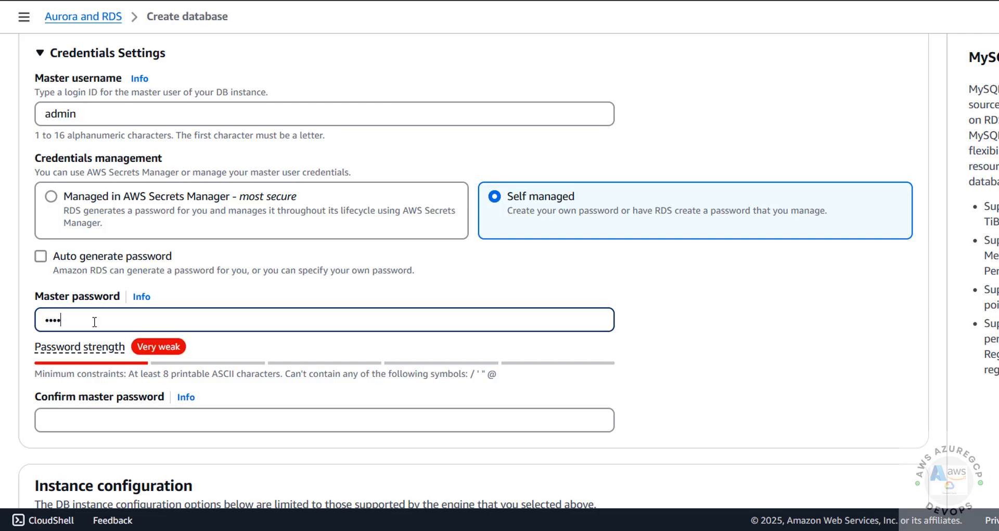
key("BackSpace")
key("BackSpace")
key("BackSpace")
key("BackSpace")
type("admin1234")
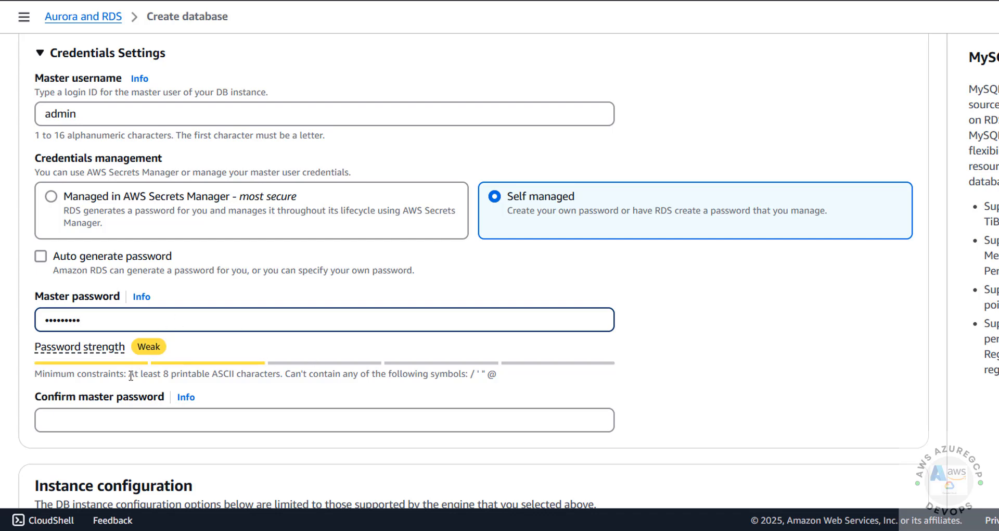
left_click_drag(264, 373, 489, 377)
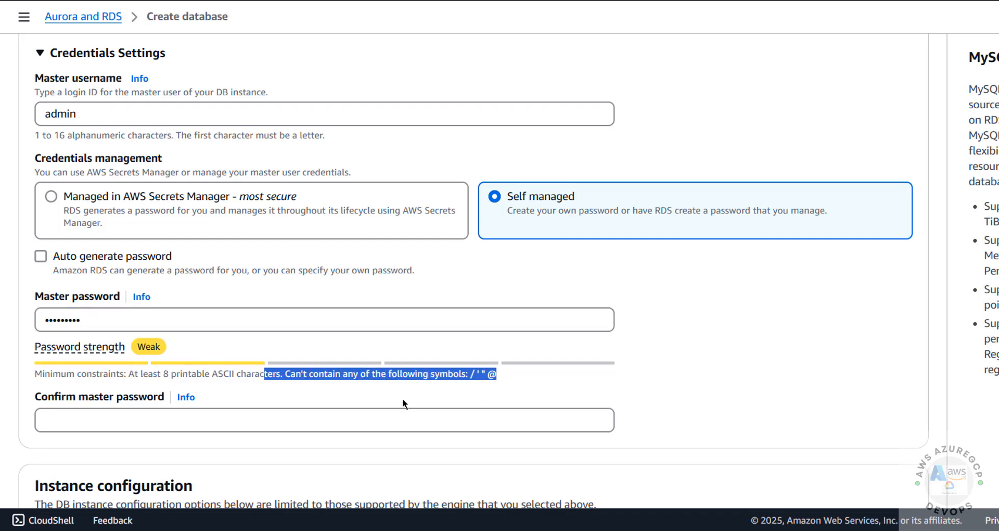
left_click(218, 420)
type("admin1")
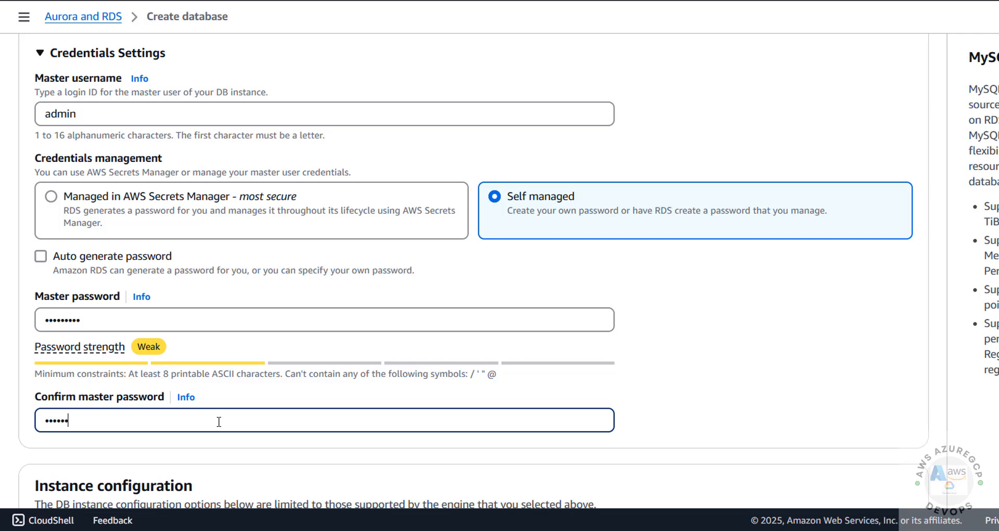
type("234")
left_click_drag(469, 374, 517, 378)
scroll(519, 378, "down", 4)
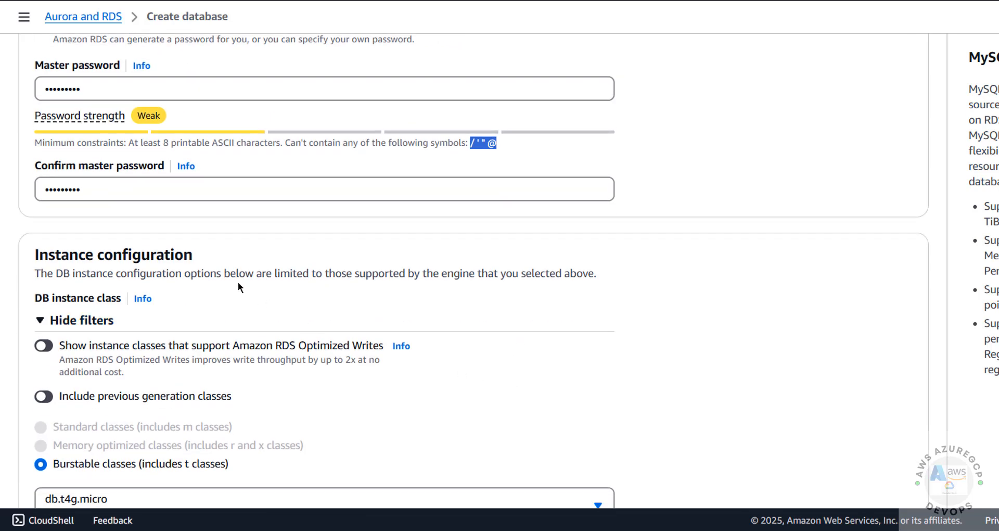
Keep db.t4g.micro as the DB instance class
scroll(167, 278, "down", 3)
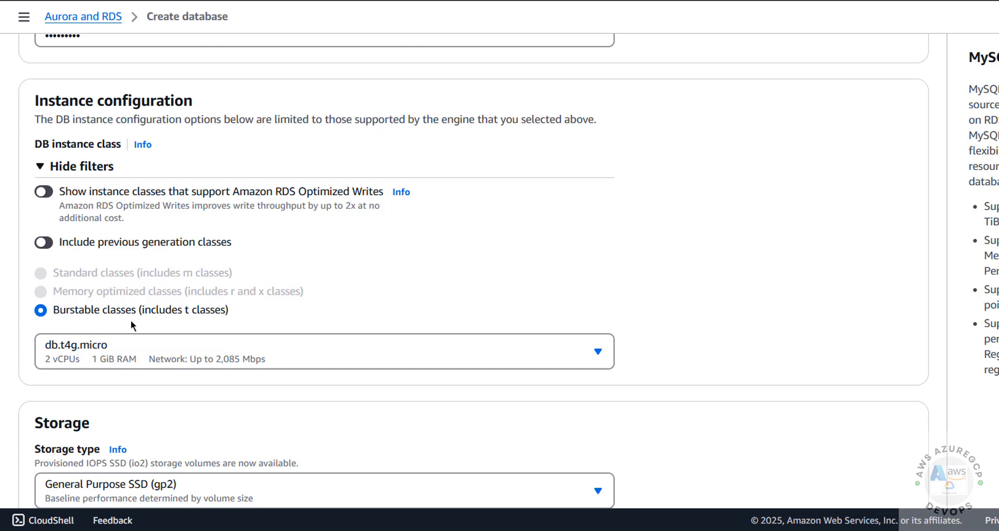
left_click(107, 346)
scroll(123, 180, "down", 2)
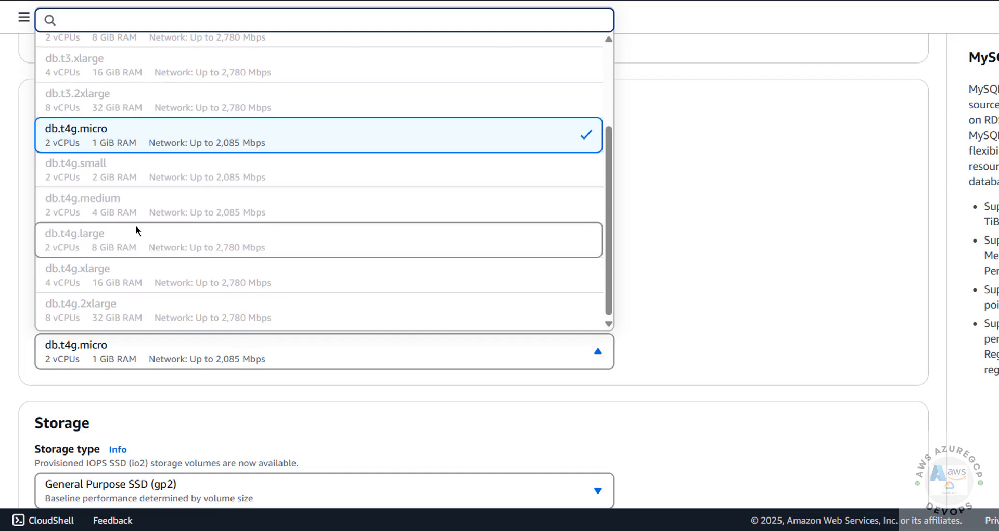
scroll(84, 149, "up", 2)
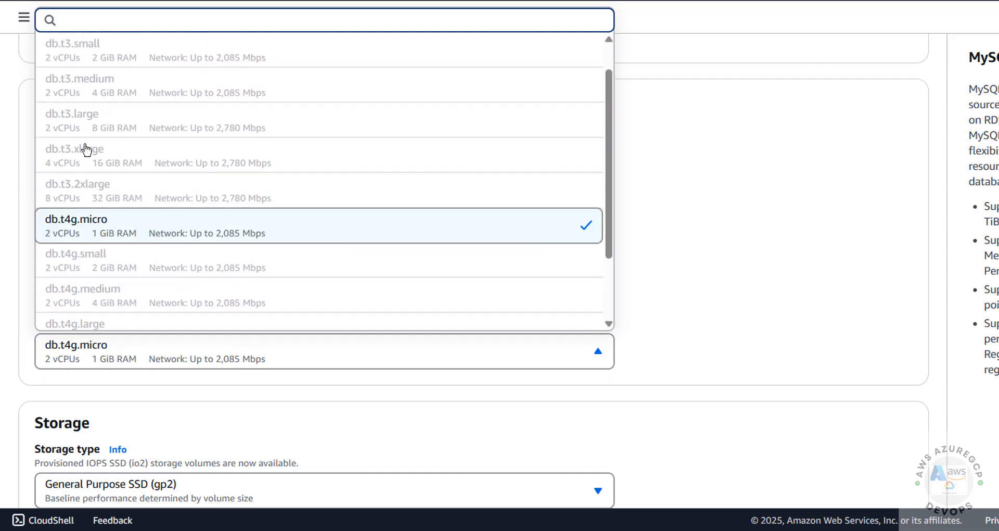
scroll(140, 172, "down", 2)
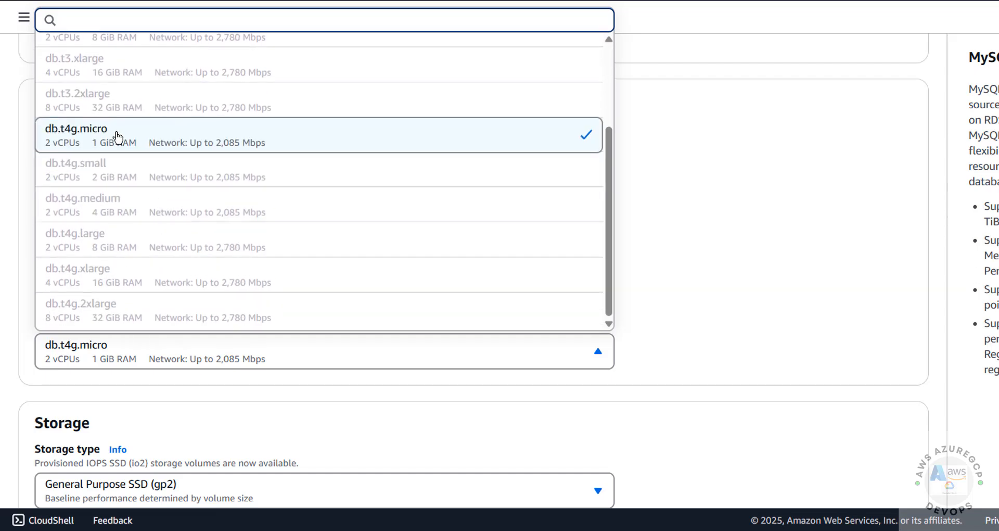
left_click(122, 133)
Keep General Purpose SSD (gp2) storage at 20 GiB allocated
scroll(194, 263, "down", 4)
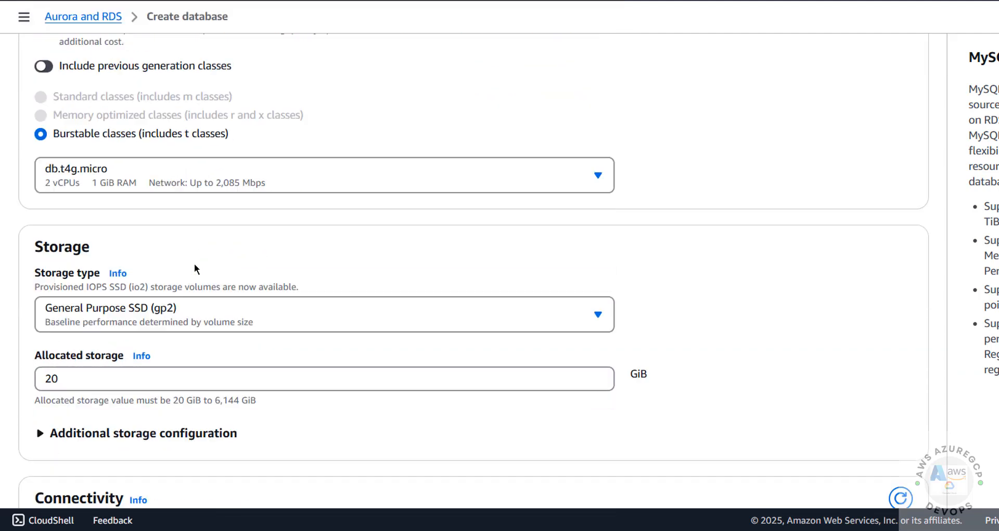
left_click(67, 252)
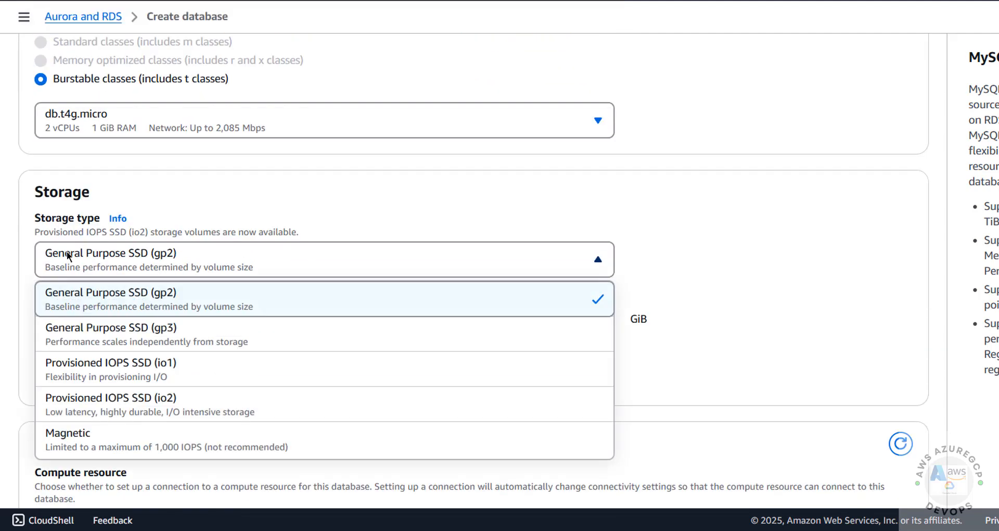
left_click(88, 297)
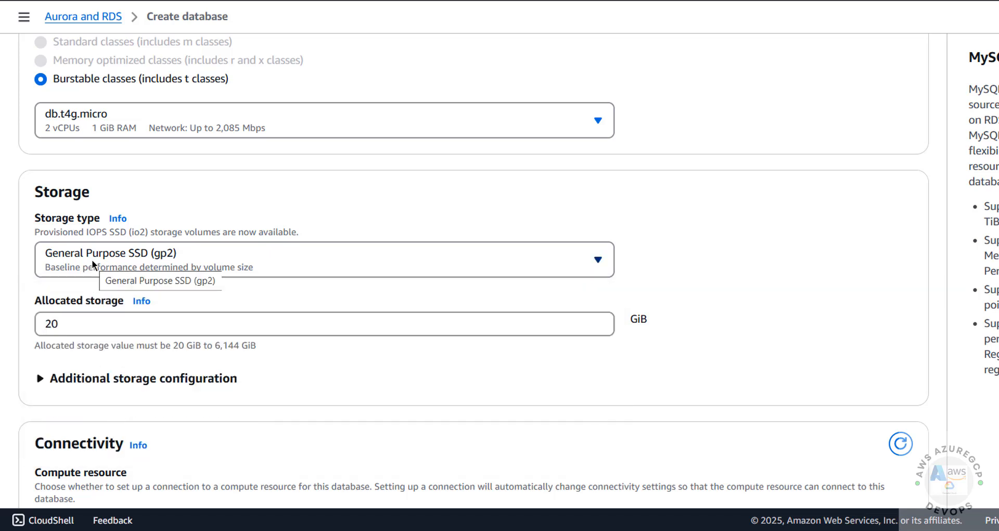
left_click_drag(65, 323, 29, 323)
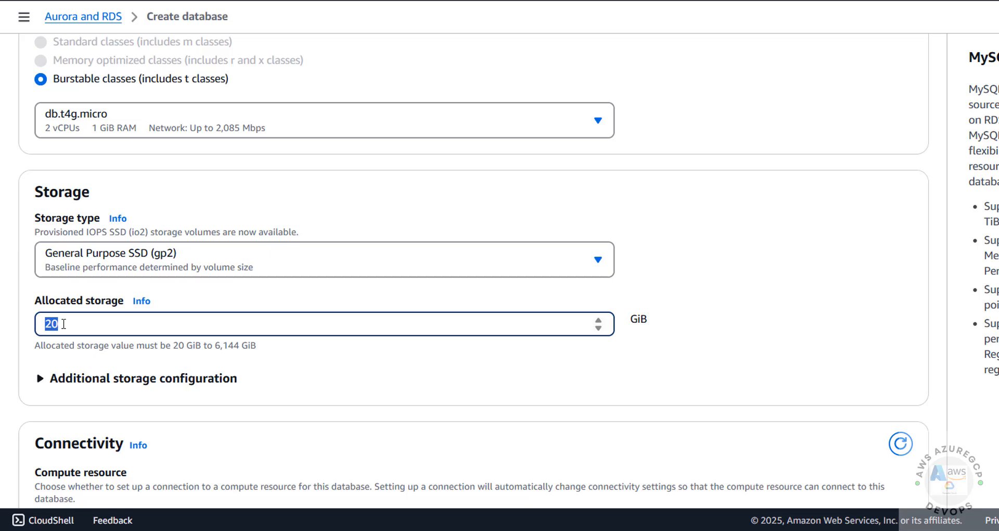
left_click(63, 323)
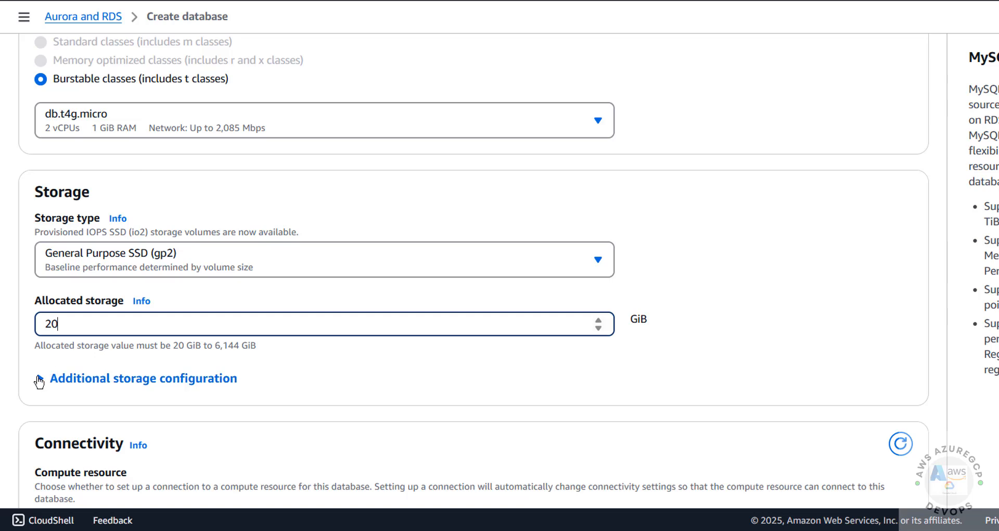
Set a 30 GiB maximum storage threshold, then switch storage autoscaling off
left_click(37, 378)
scroll(38, 378, "down", 4)
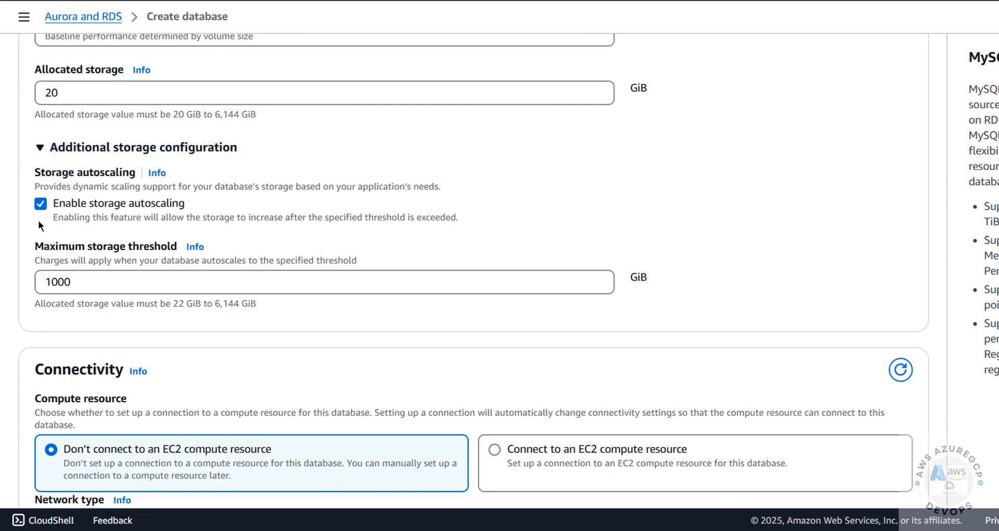
key("Tab")
type("30")
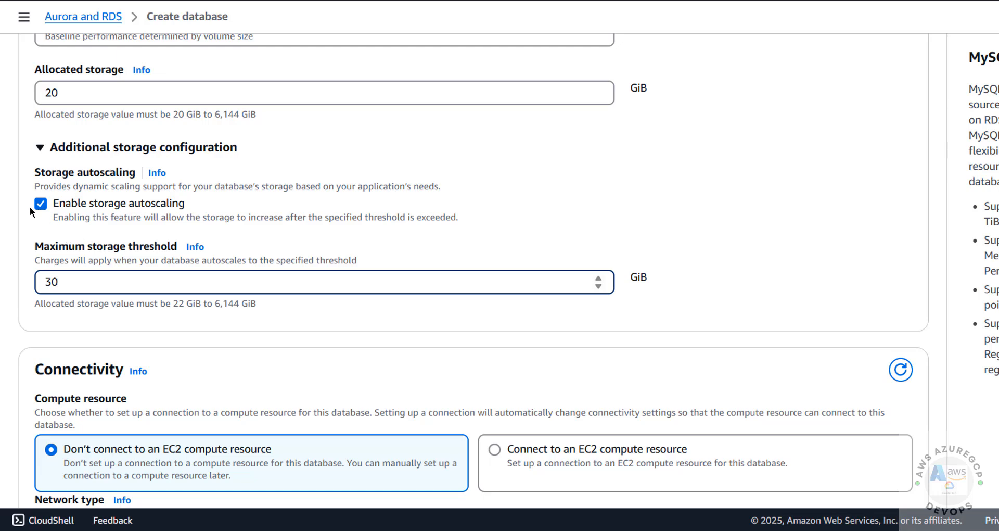
left_click(41, 205)
scroll(160, 207, "down", 4)
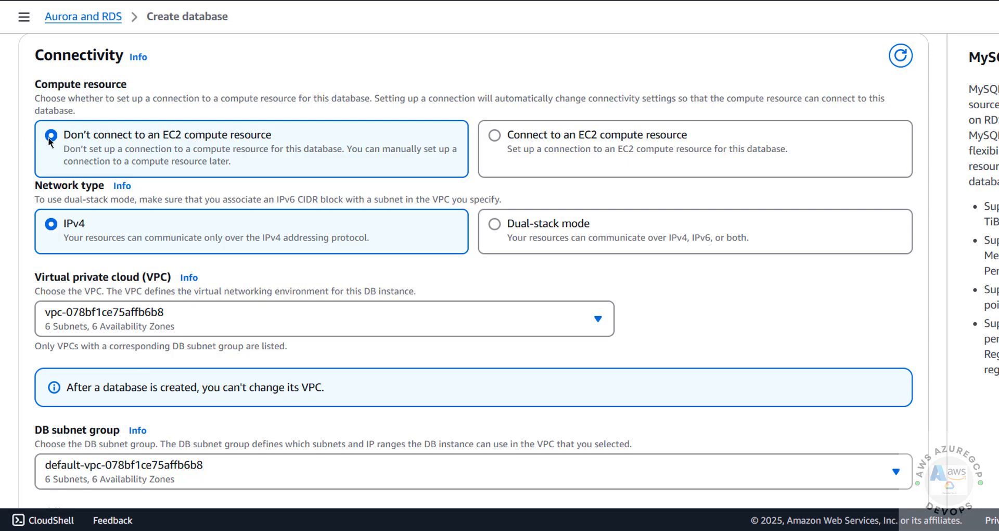
Keep no EC2 connection, the default VPC and subnet group, and enable public access
left_click(492, 136)
left_click(87, 136)
scroll(188, 265, "down", 3)
left_click(157, 169)
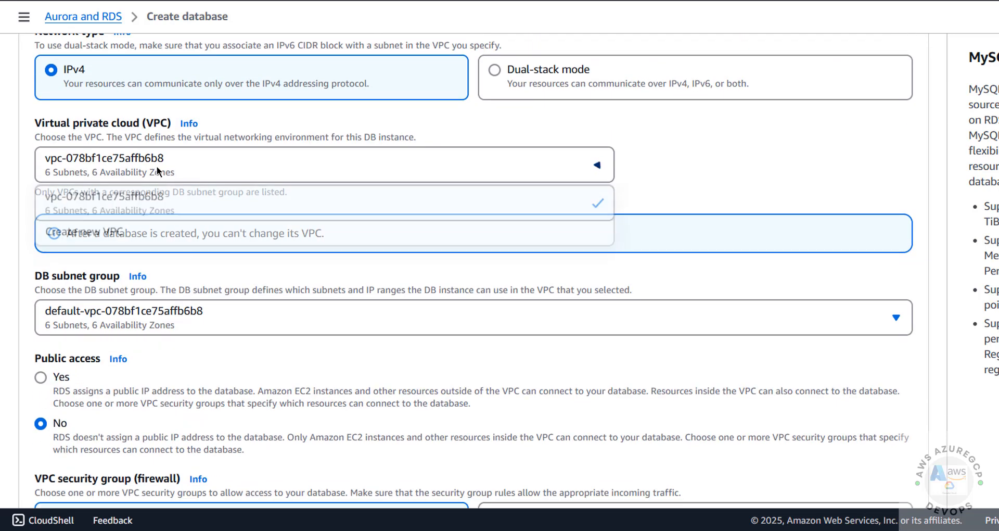
left_click(157, 167)
left_click(158, 167)
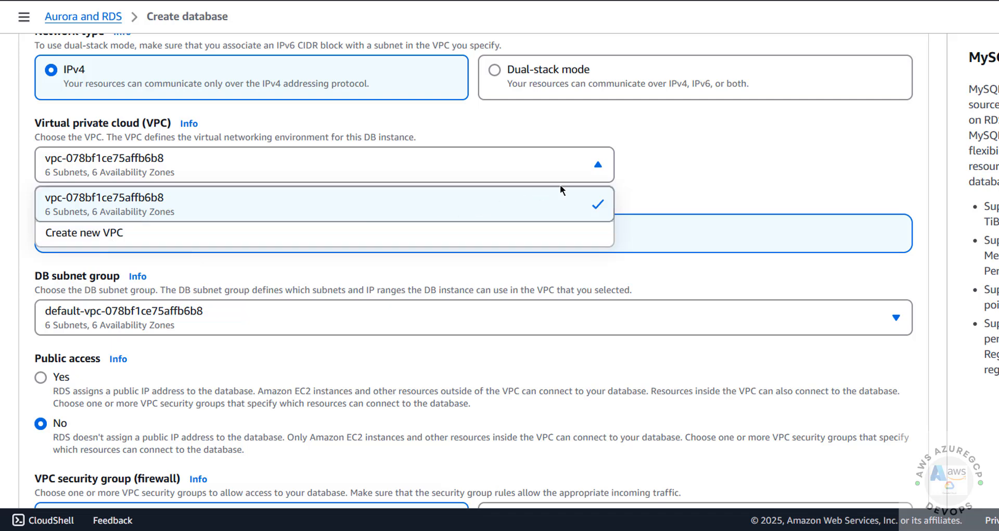
left_click(673, 189)
scroll(186, 236, "down", 3)
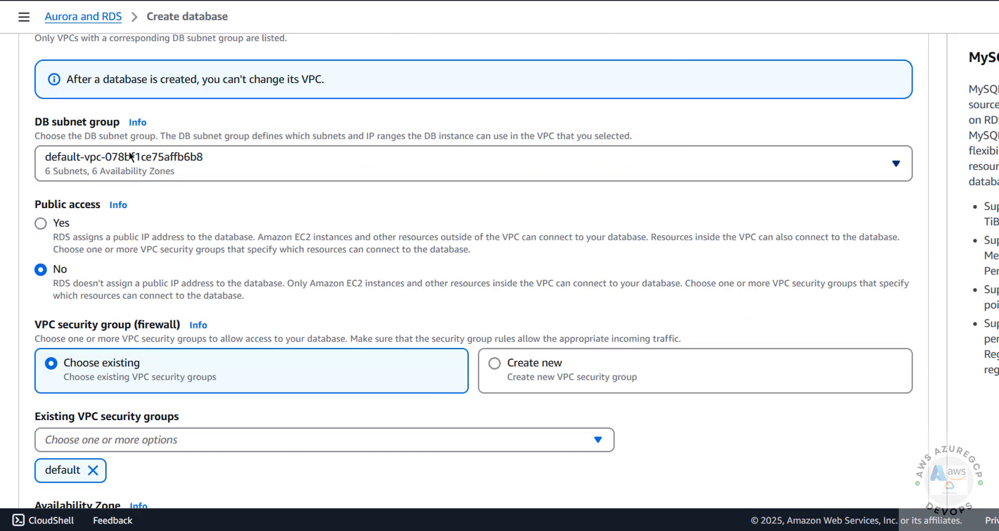
left_click(126, 164)
left_click(126, 164)
left_click(127, 164)
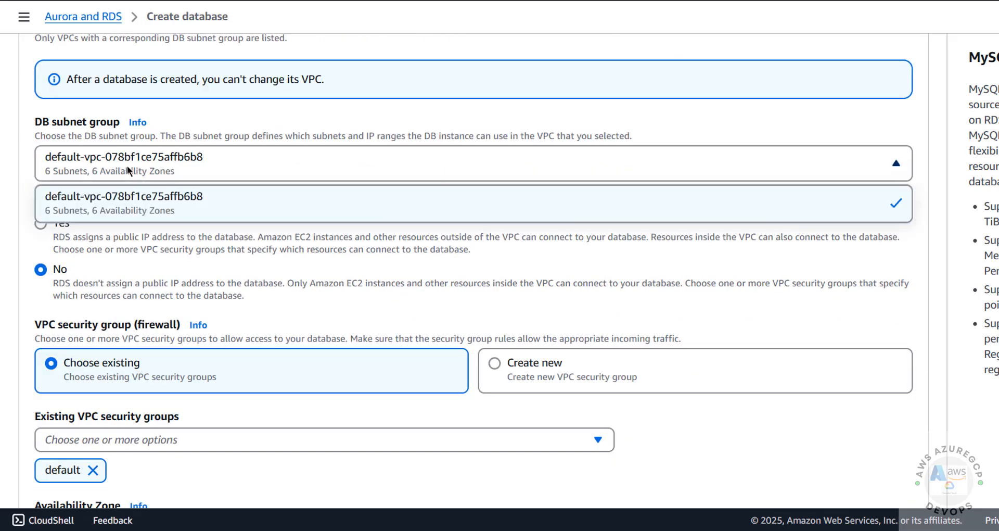
left_click(127, 164)
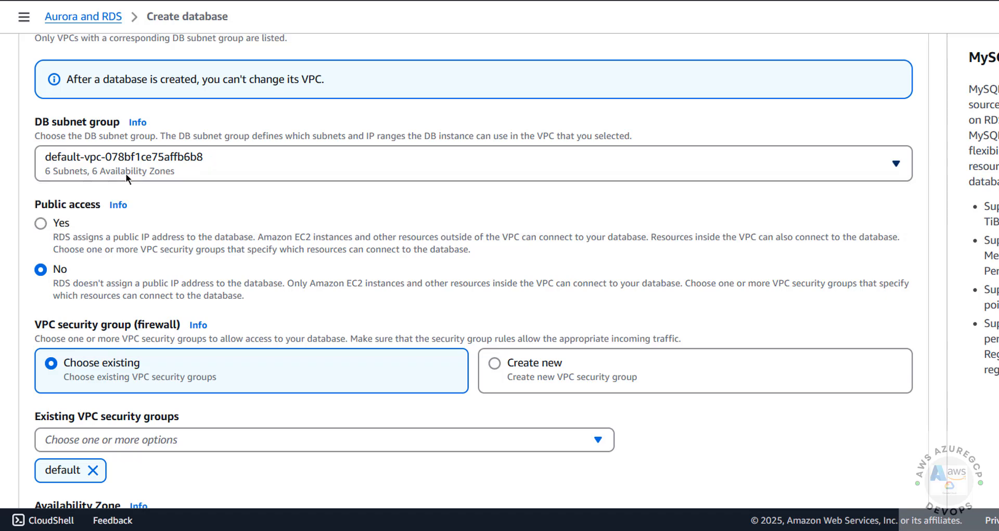
left_click(52, 224)
Keep the existing default VPC security group
scroll(97, 241, "down", 4)
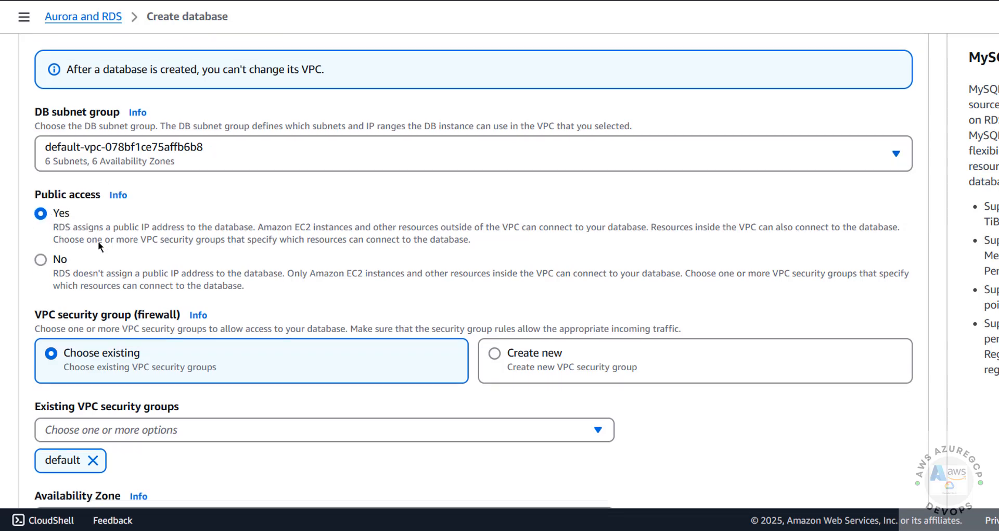
left_click(112, 208)
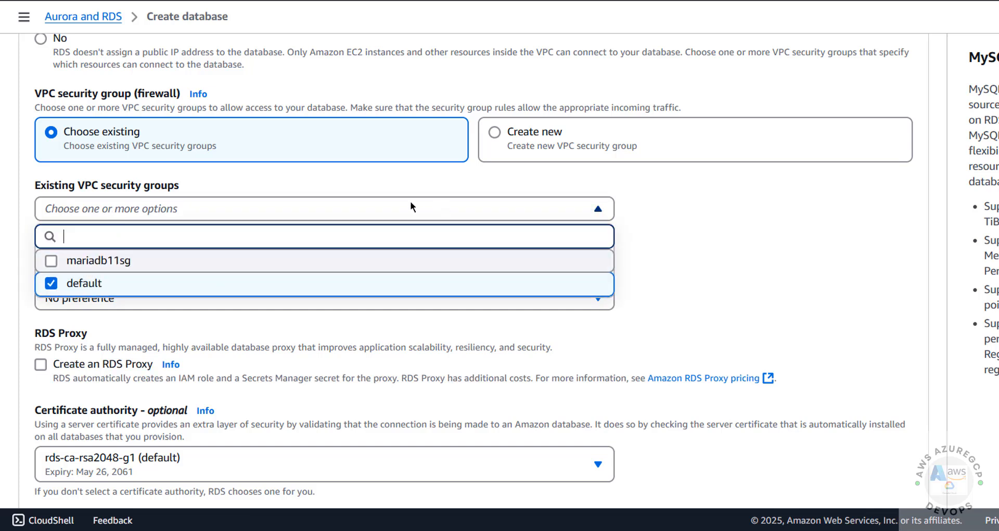
left_click(442, 183)
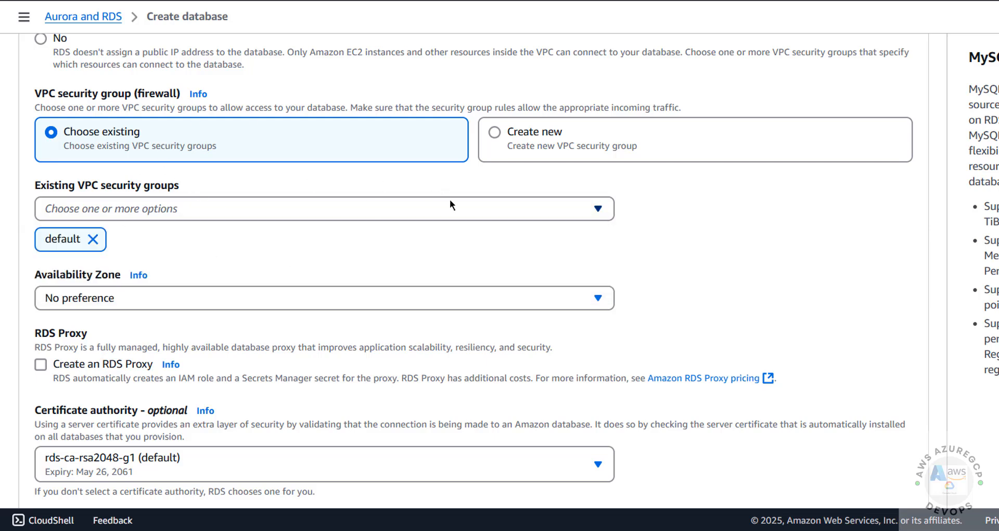
left_click(496, 133)
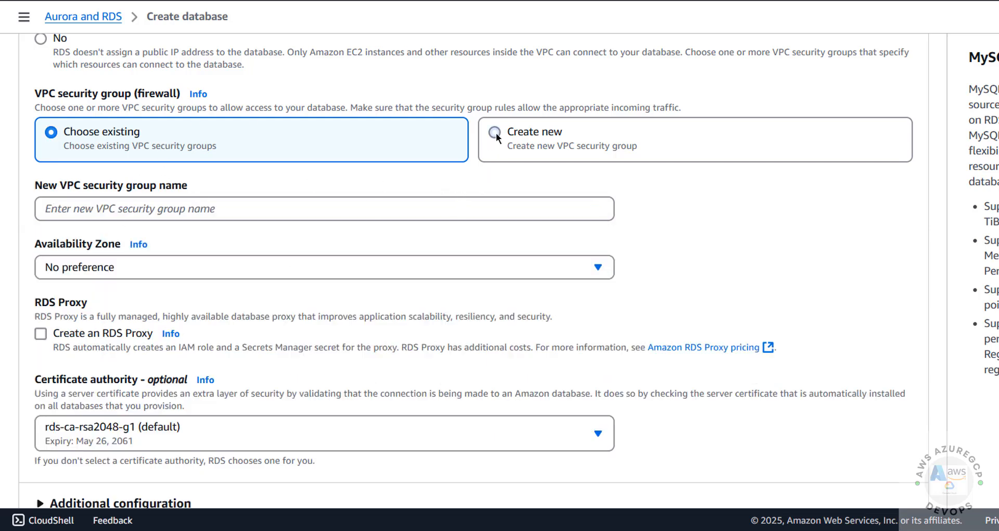
left_click(227, 206)
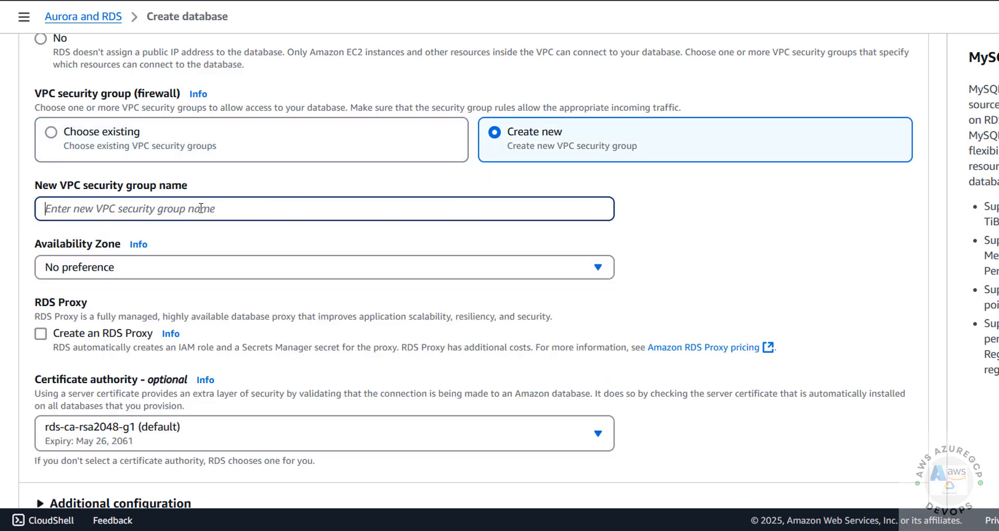
left_click(67, 136)
Place the database in Availability Zone us-east-1b
left_click(104, 299)
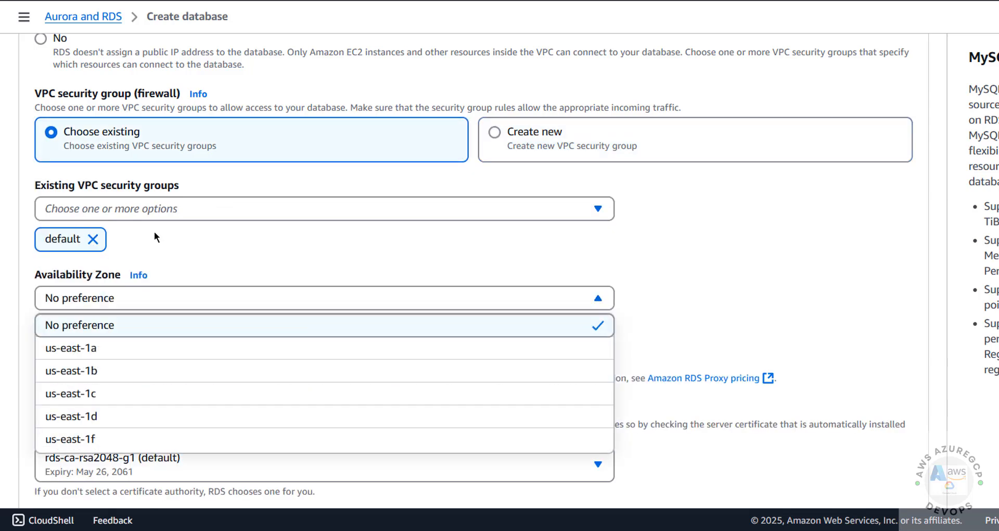
left_click(224, 245)
scroll(224, 254, "down", 2)
left_click(177, 229)
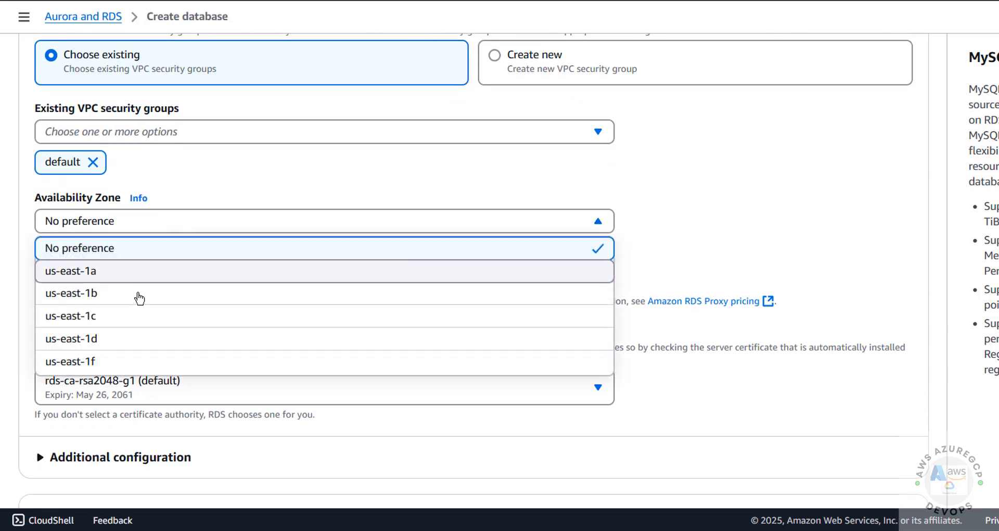
left_click(139, 292)
scroll(36, 151, "down", 4)
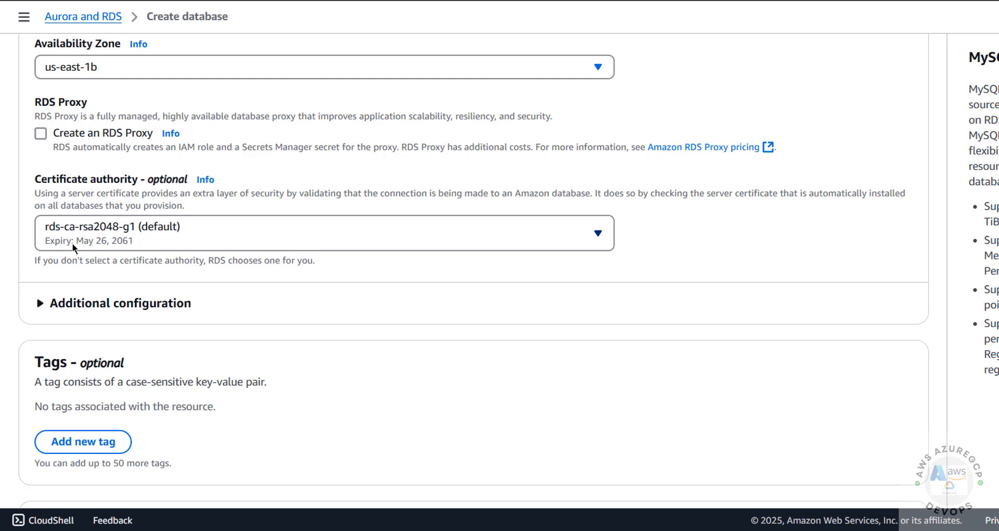
Expand the connectivity extras and review port 3306 and database authentication
scroll(103, 252, "down", 2)
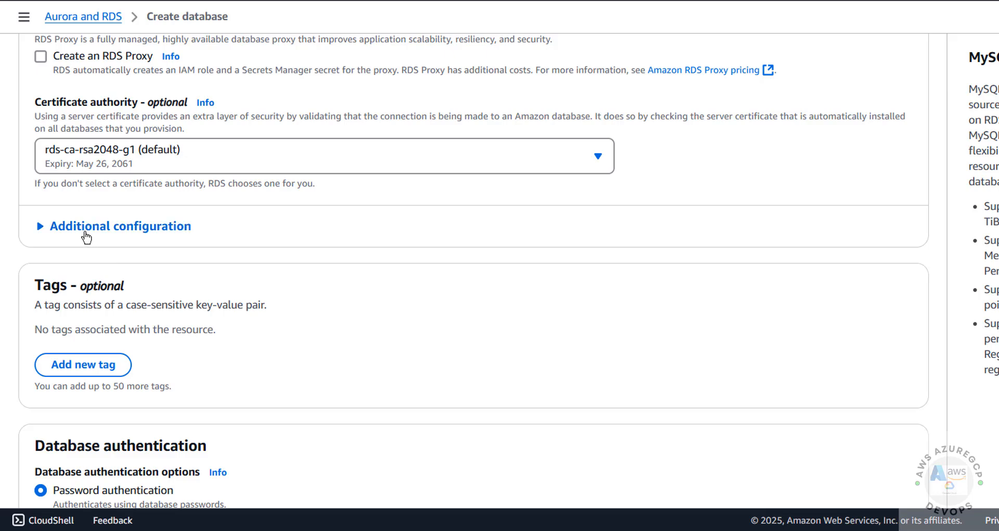
left_click(86, 234)
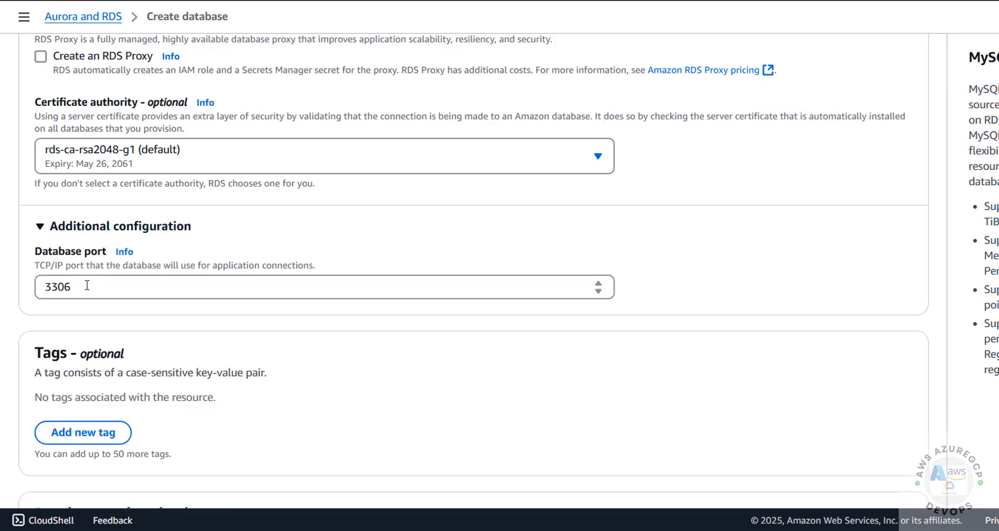
double_click(87, 285)
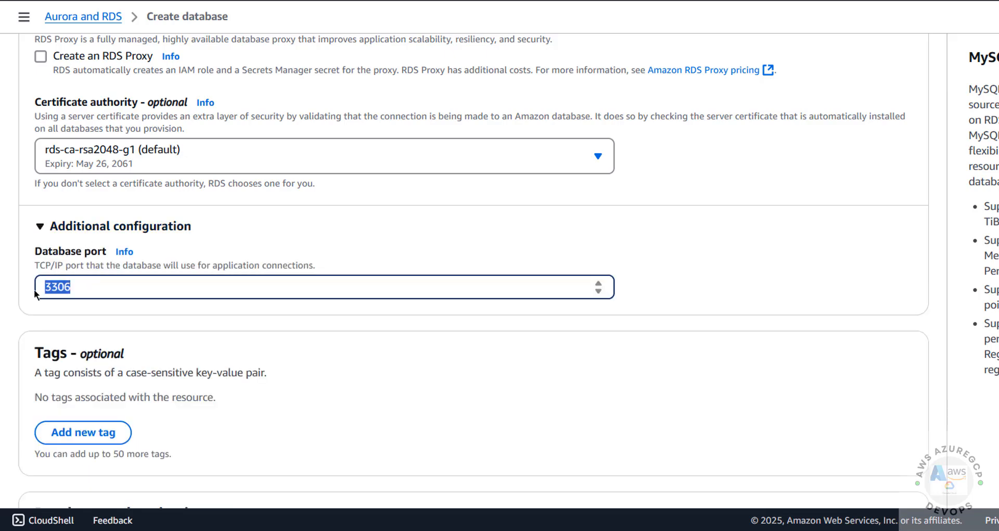
scroll(88, 286, "down", 10)
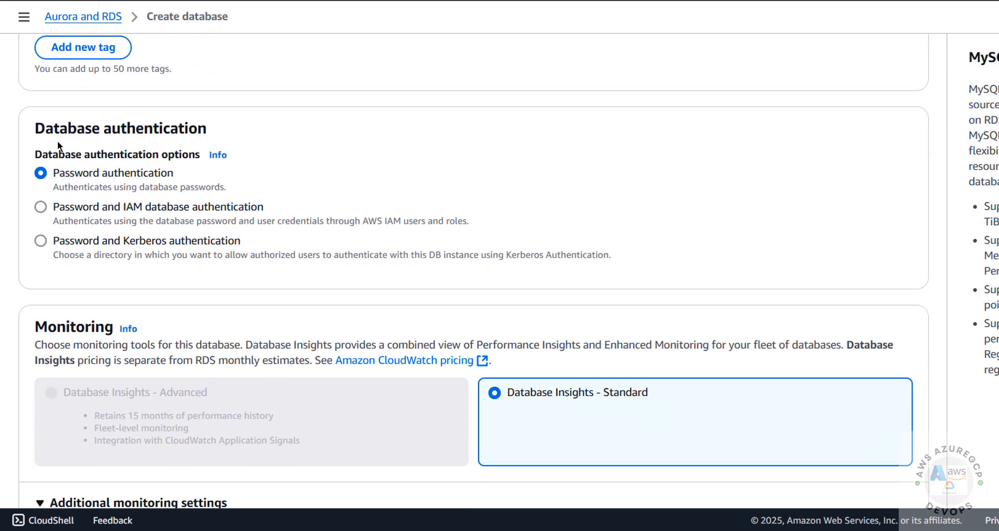
left_click_drag(28, 134, 333, 134)
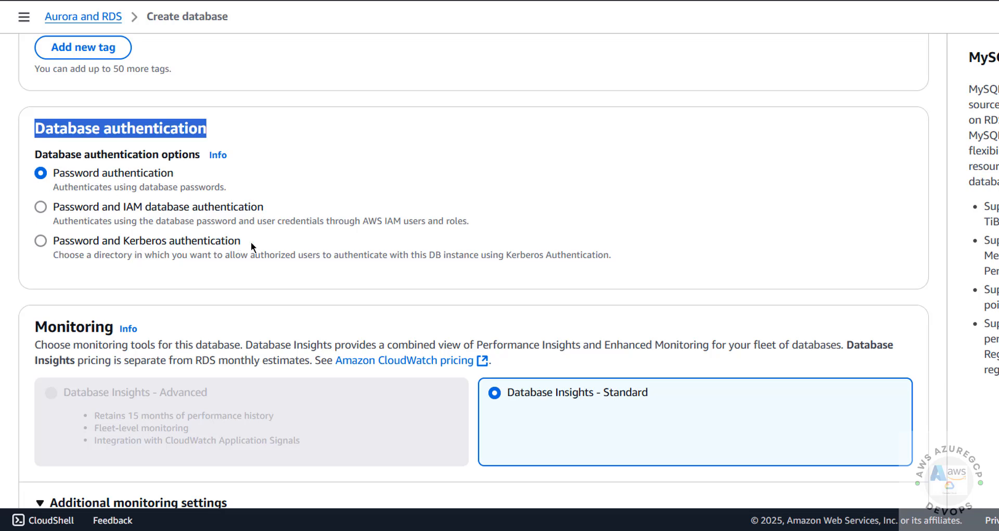
Leave Enhanced Monitoring off and expand the Additional configuration section
scroll(60, 183, "down", 4)
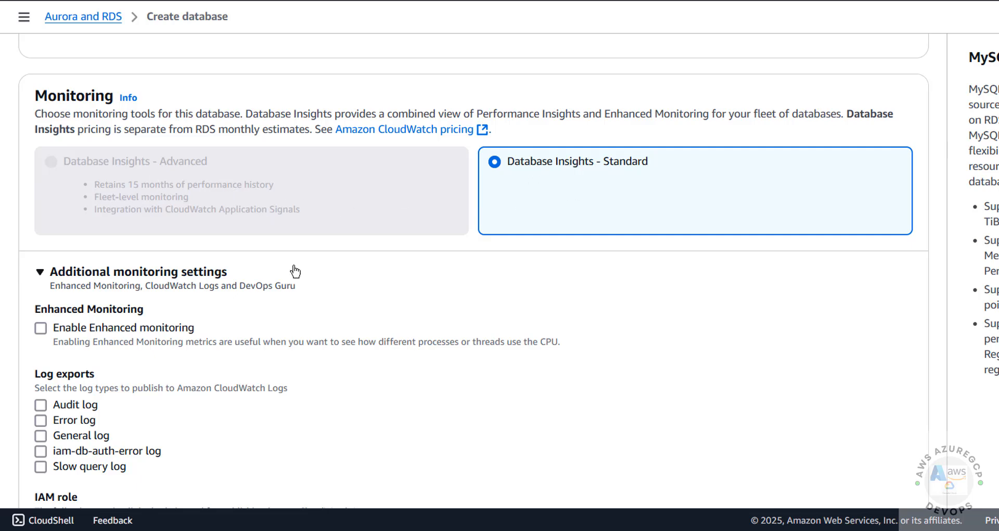
scroll(252, 274, "down", 3)
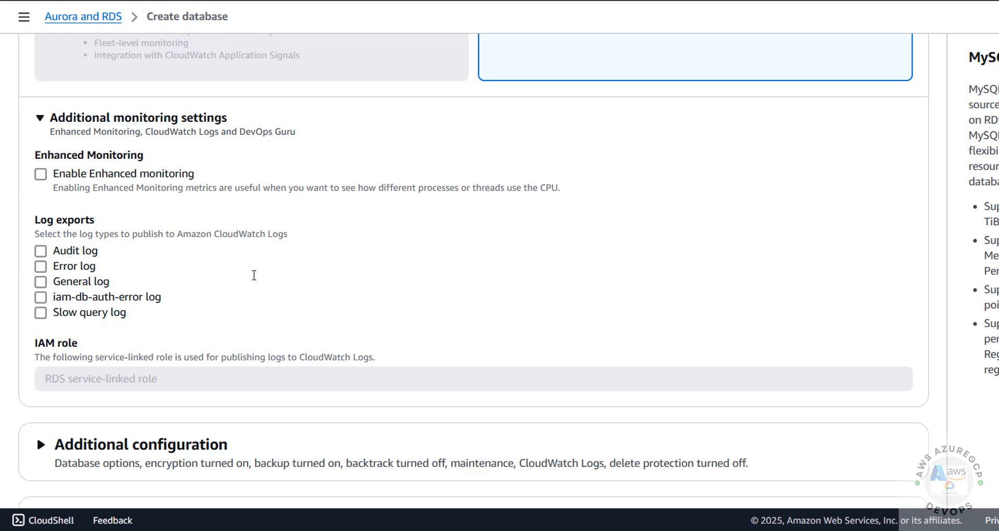
left_click(40, 175)
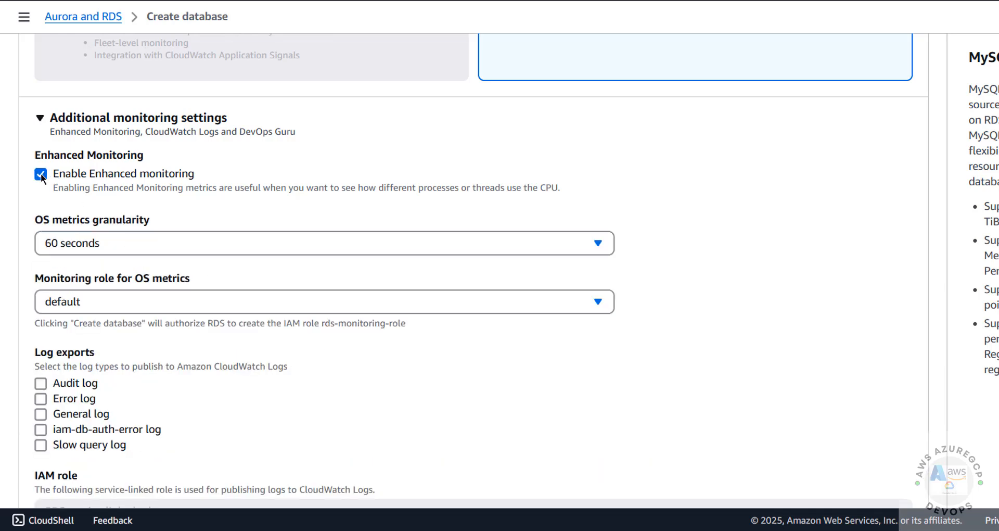
left_click(42, 174)
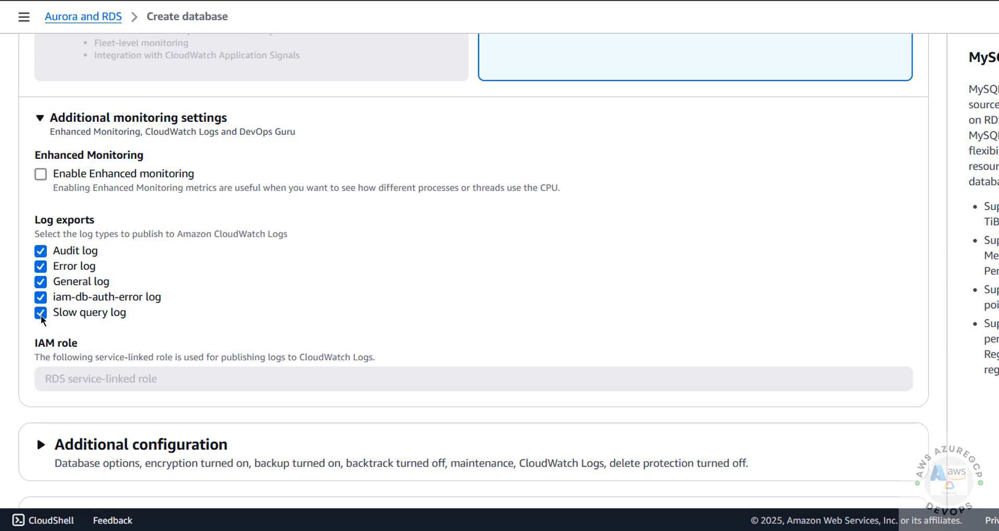
scroll(42, 318, "down", 4)
left_click(104, 217)
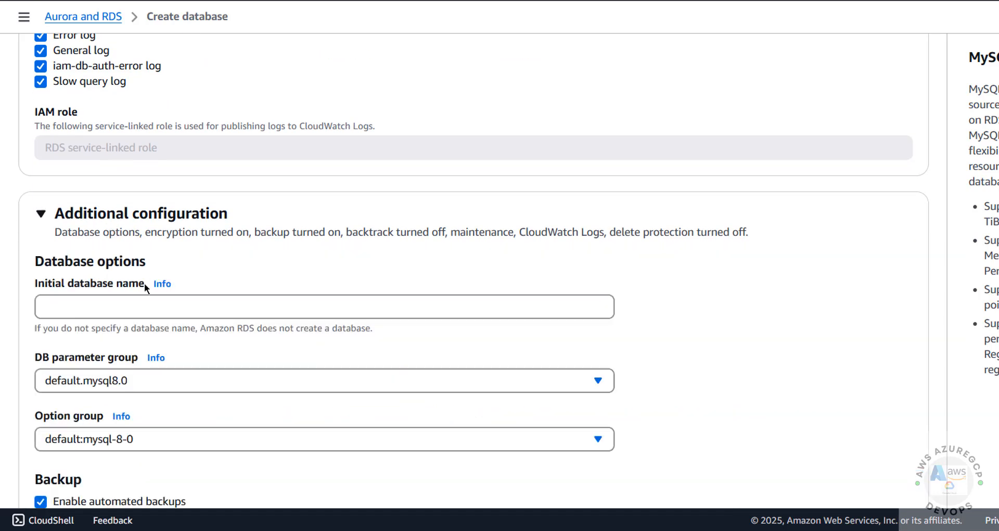
Set the initial database name to bank
scroll(145, 283, "down", 2)
left_click(81, 239)
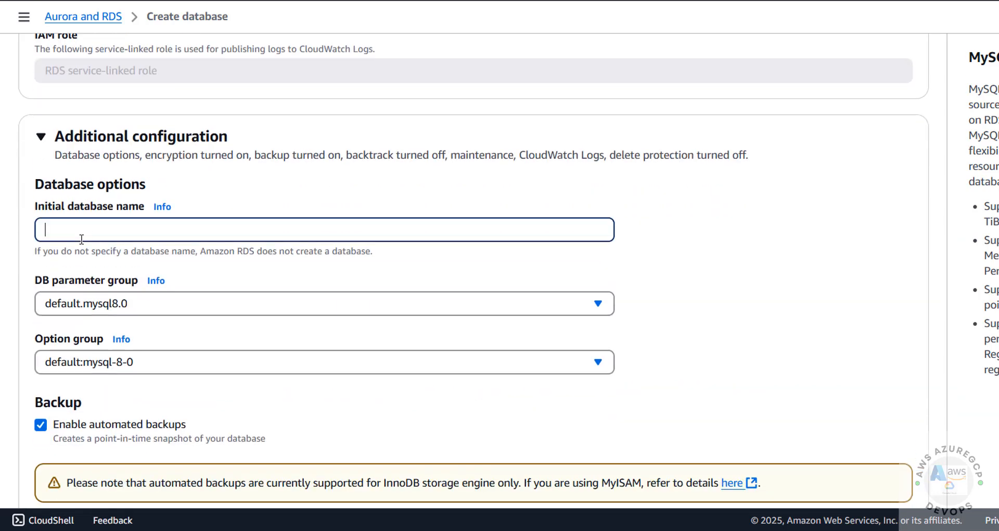
type("bank")
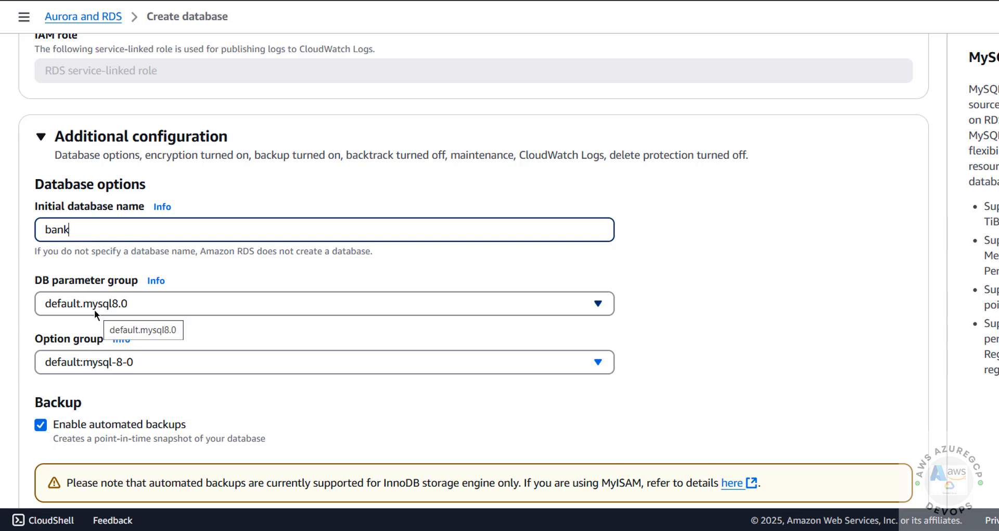
Leave automated backups enabled
scroll(105, 361, "down", 1)
scroll(106, 363, "down", 4)
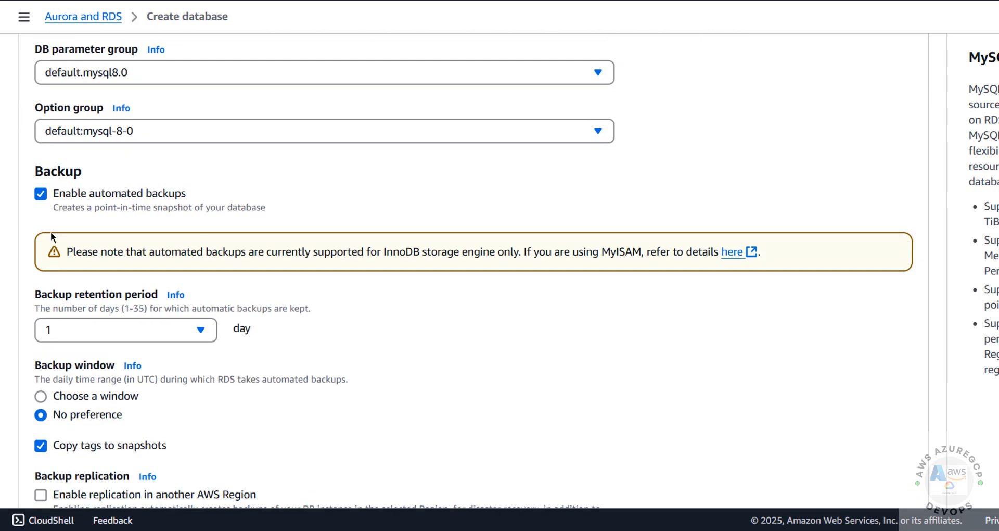
left_click(42, 195)
left_click(42, 195)
left_click(42, 194)
left_click(43, 195)
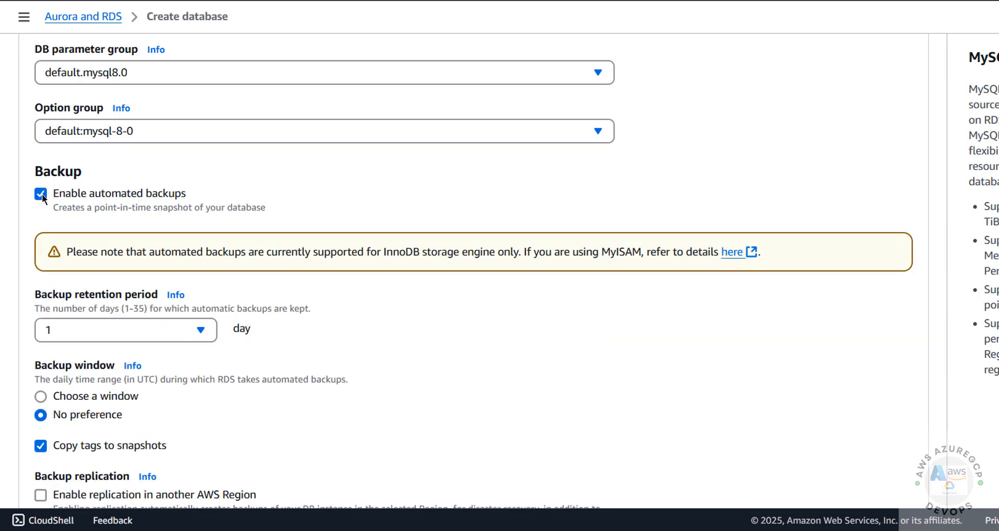
Keep 1-day backup retention and a No preference backup window
left_click(74, 334)
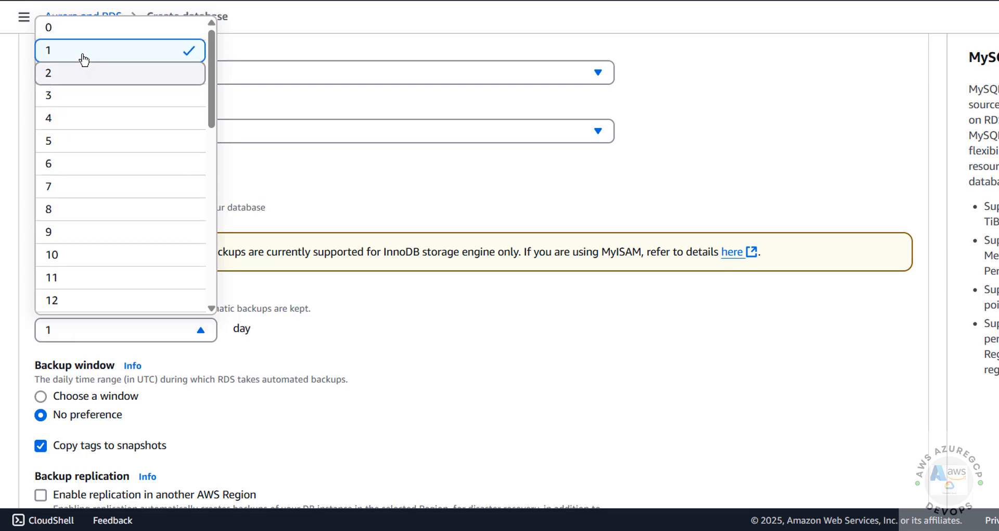
scroll(104, 178, "down", 8)
left_click(382, 281)
scroll(392, 278, "down", 7)
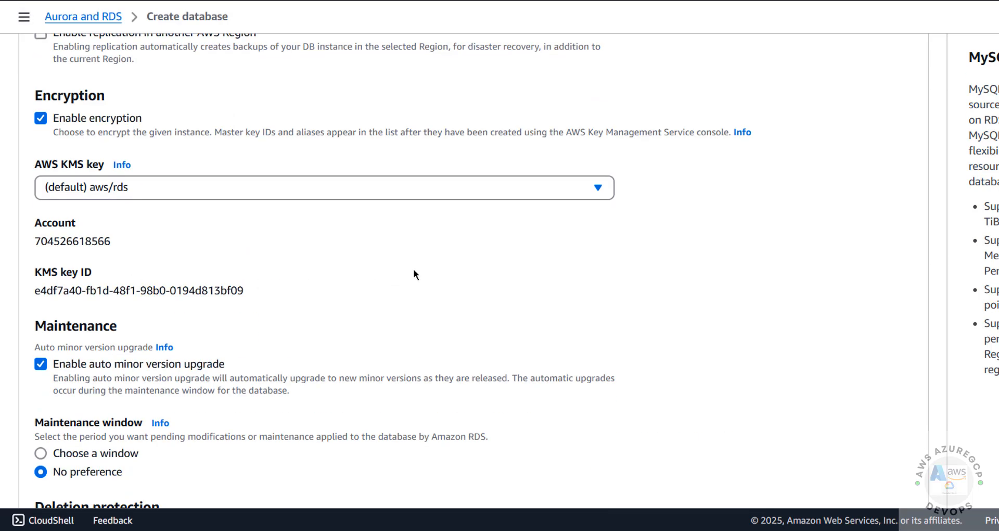
scroll(118, 163, "up", 5)
left_click(116, 166)
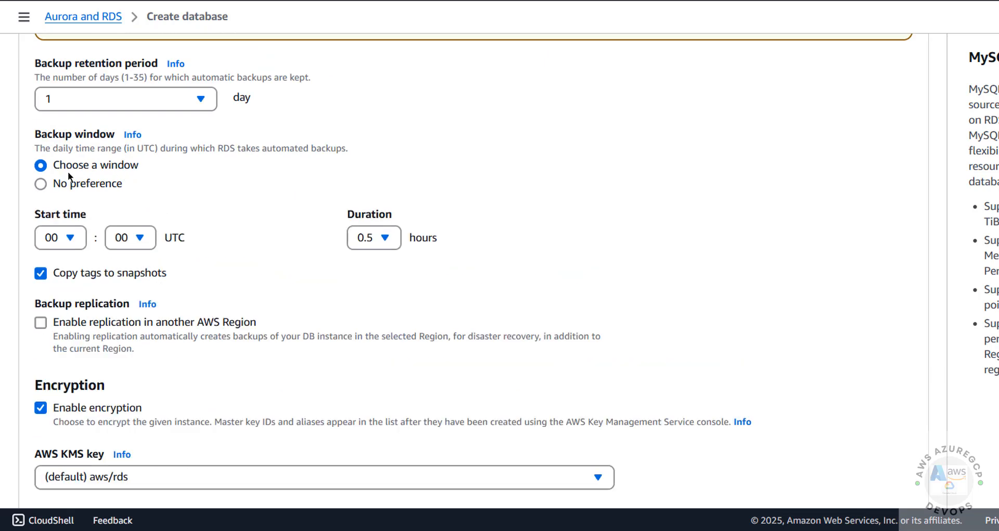
left_click(83, 183)
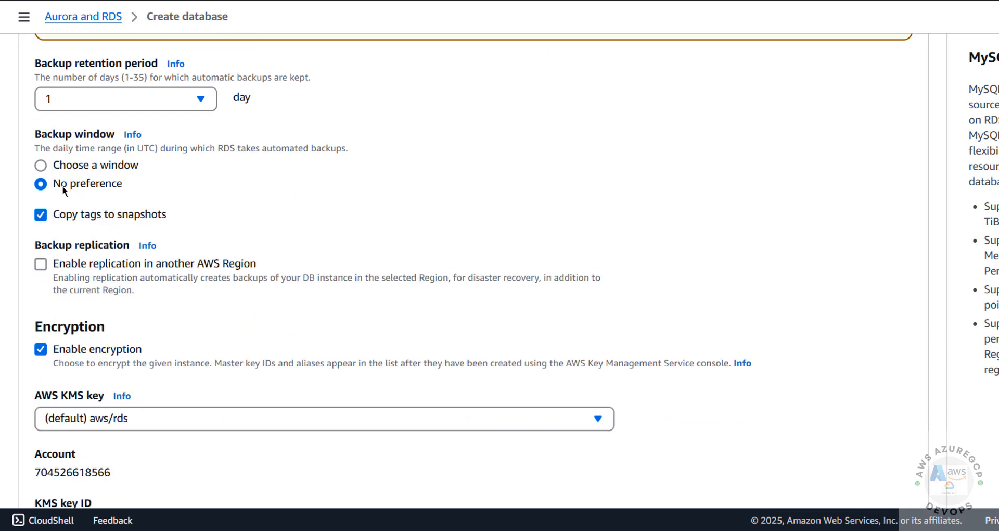
scroll(209, 245, "down", 6)
scroll(208, 245, "up", 3)
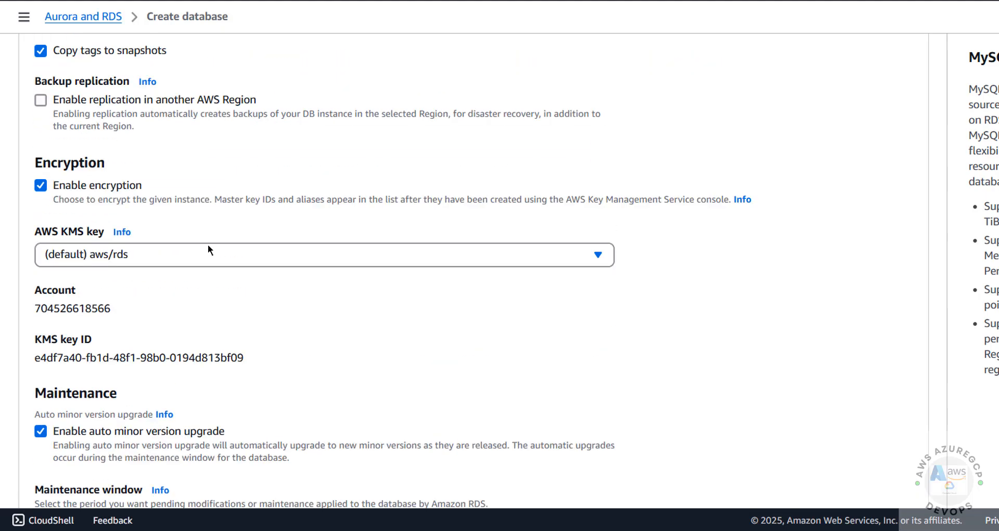
scroll(92, 250, "down", 8)
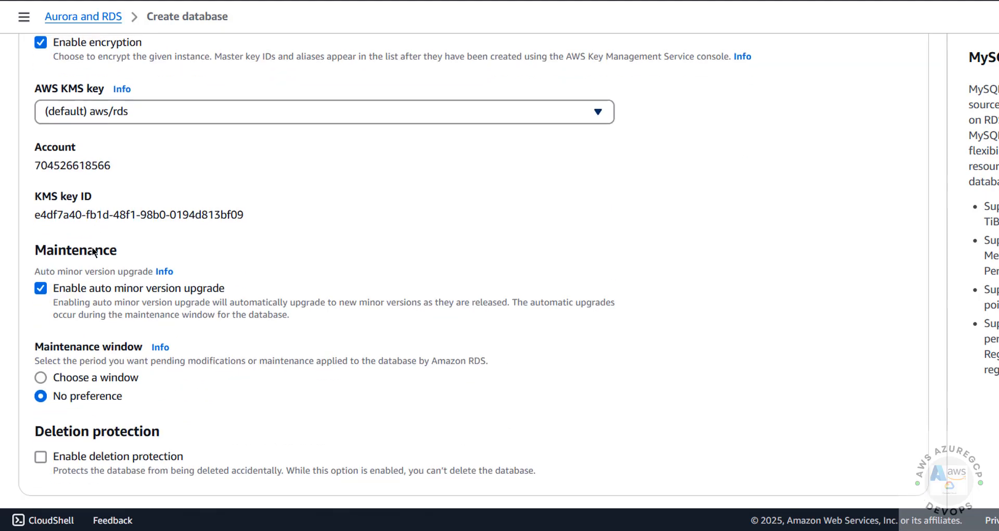
scroll(148, 296, "down", 1)
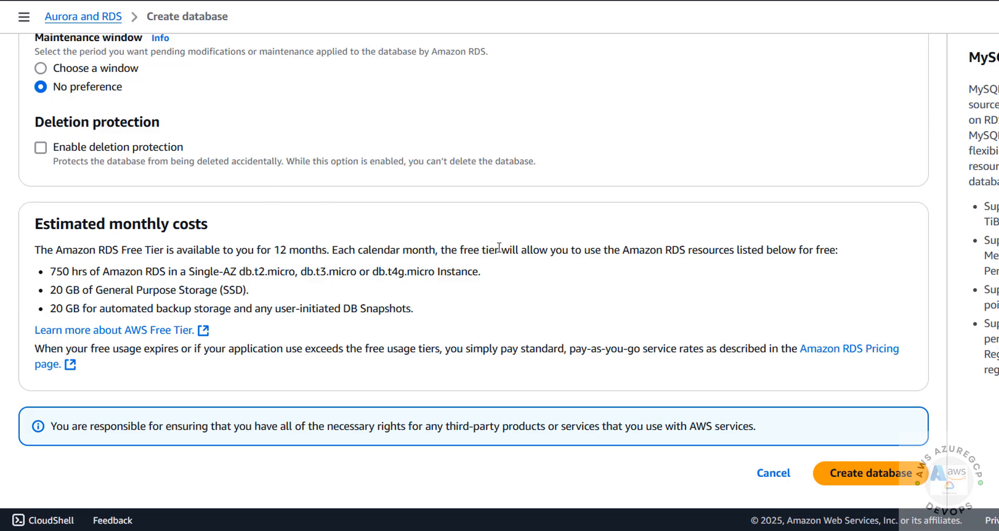
Review the settings and create the MySQL database rdsmysql8041
scroll(475, 252, "up", 20)
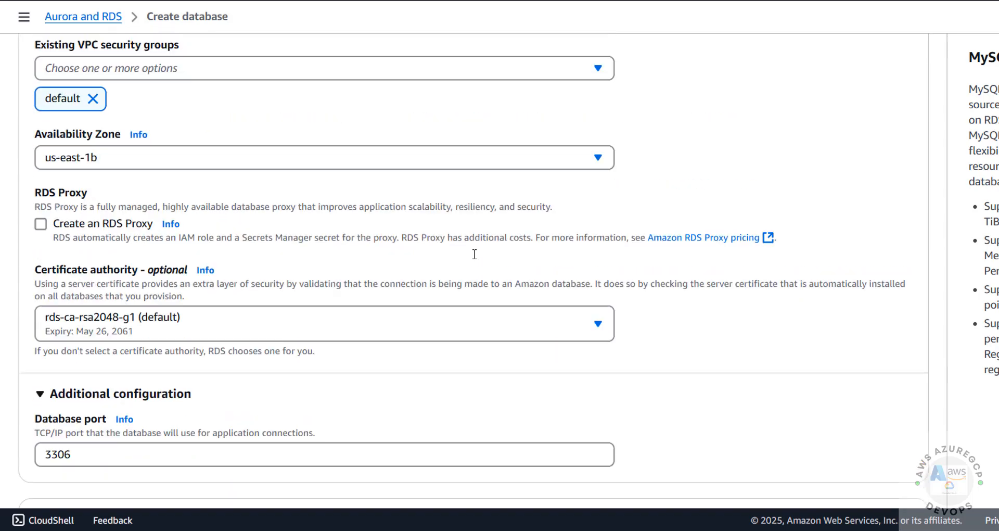
scroll(475, 254, "up", 20)
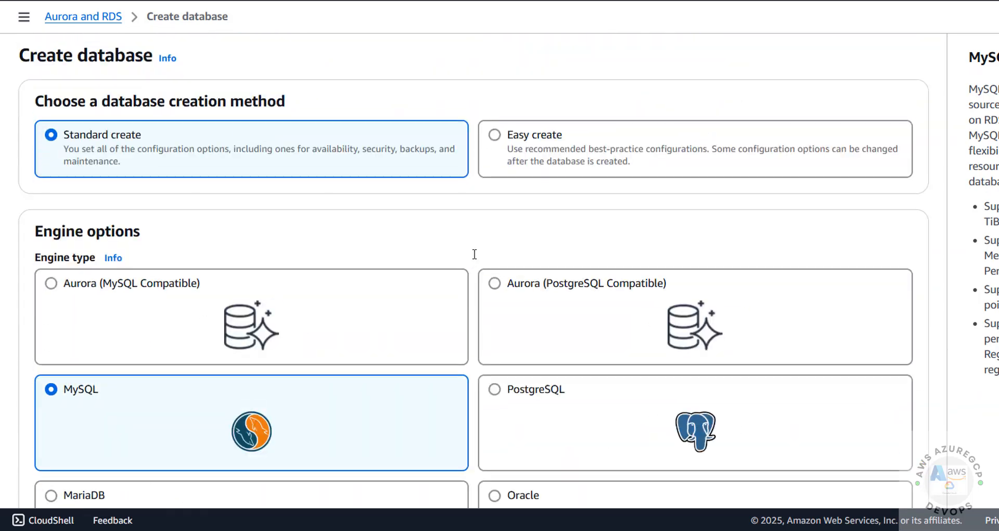
scroll(428, 247, "down", 20)
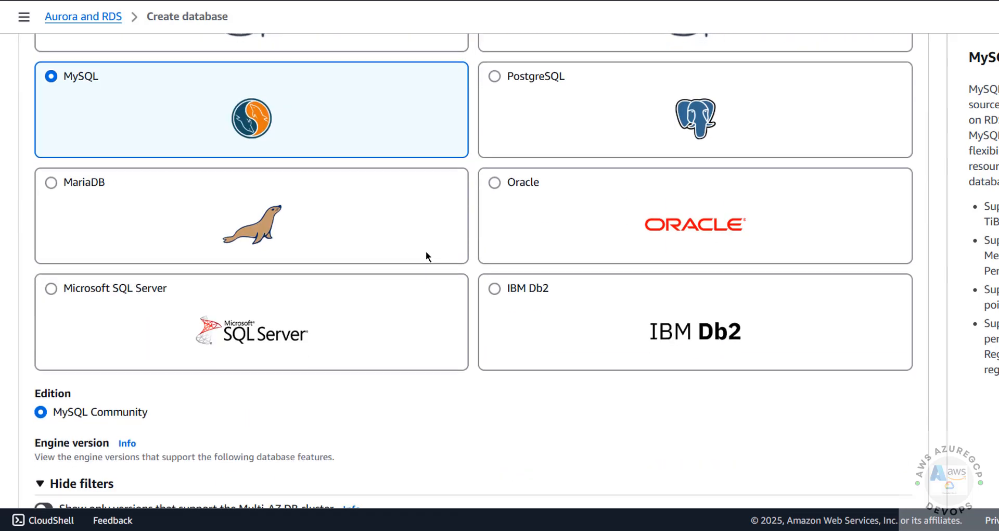
scroll(428, 264, "down", 20)
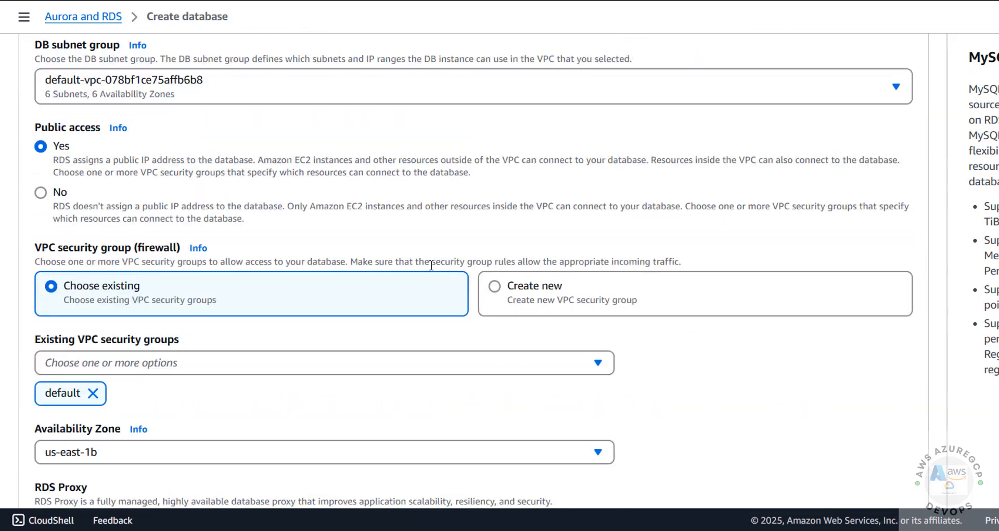
scroll(432, 268, "down", 20)
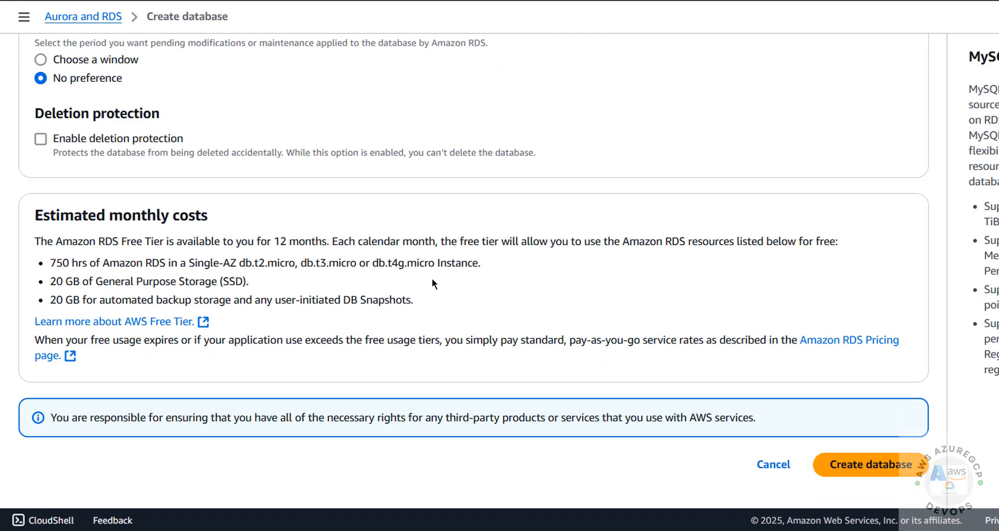
left_click(839, 467)
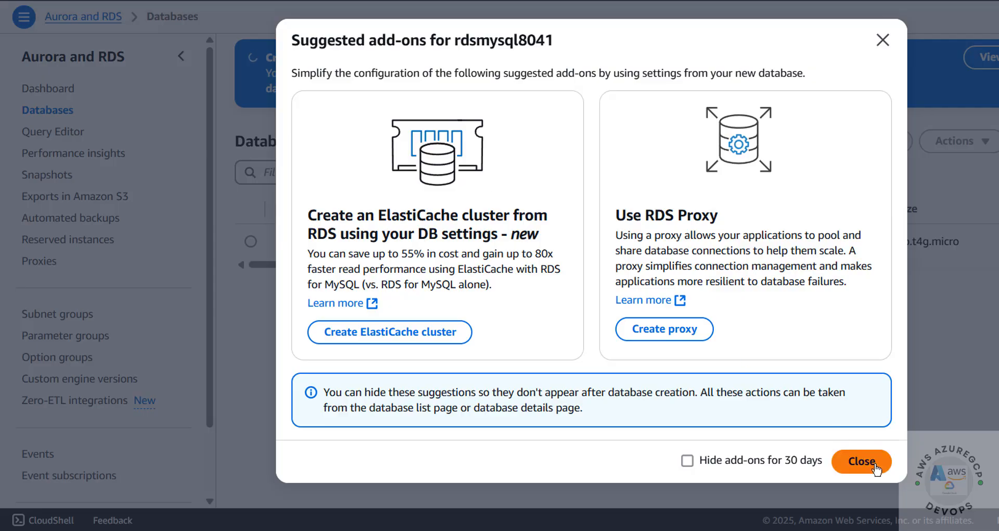
Dismiss the Suggested add-ons prompt and scroll the Databases list while rdsmysql8041 finishes creating
left_click(864, 466)
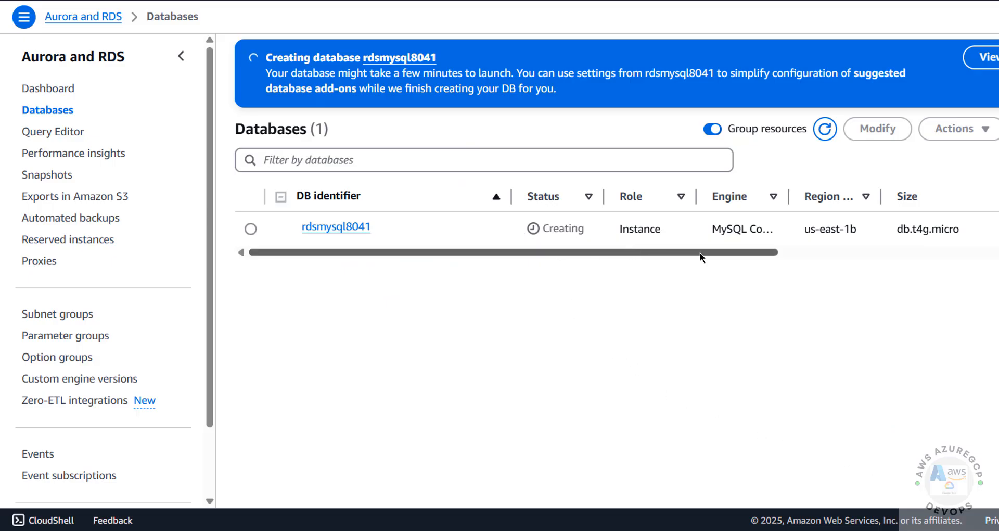
left_click_drag(700, 252, 784, 252)
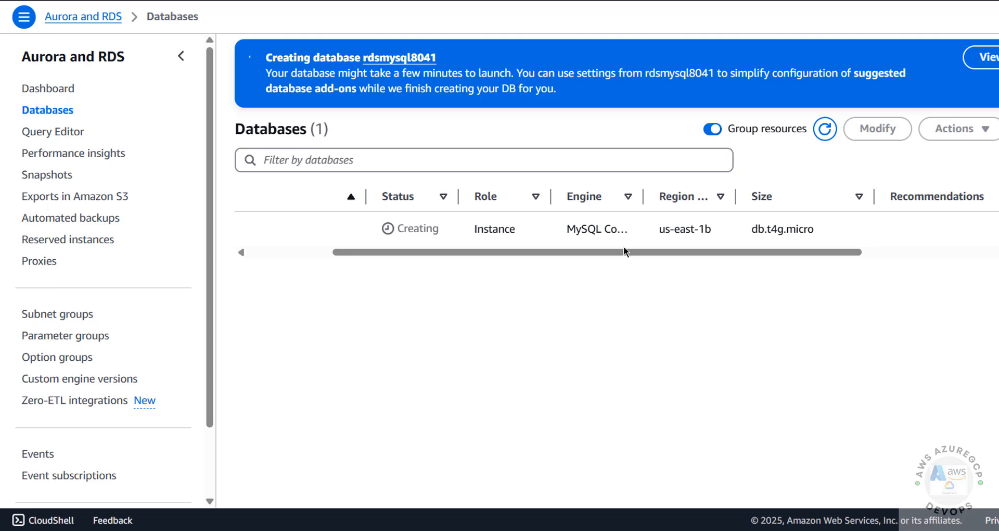
left_click_drag(671, 253, 299, 274)
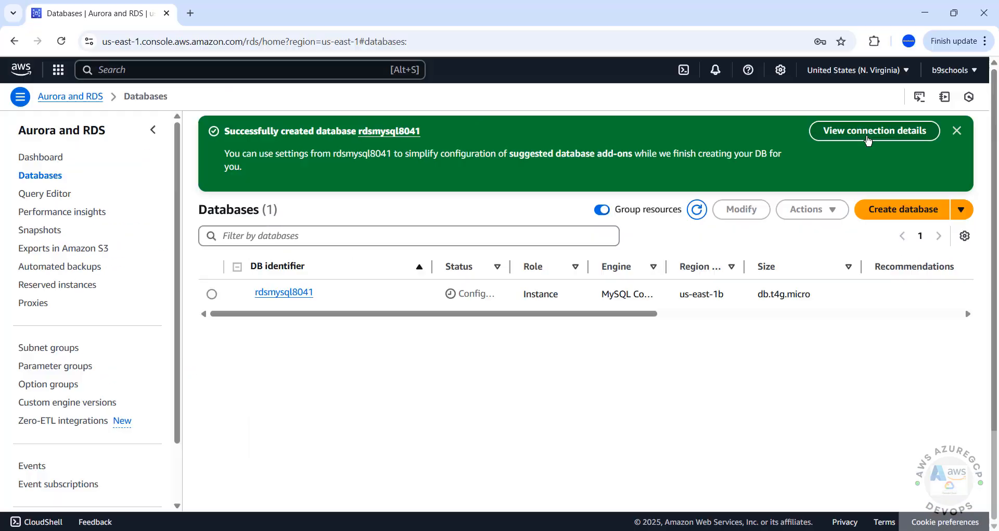
Check rdsmysql8041's master username and endpoint, then open its details page
left_click(978, 78)
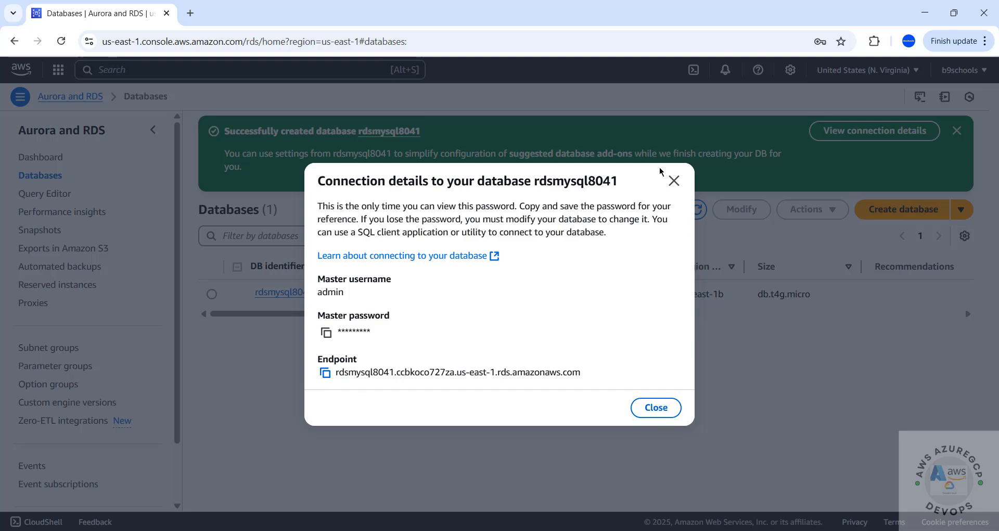
left_click(673, 181)
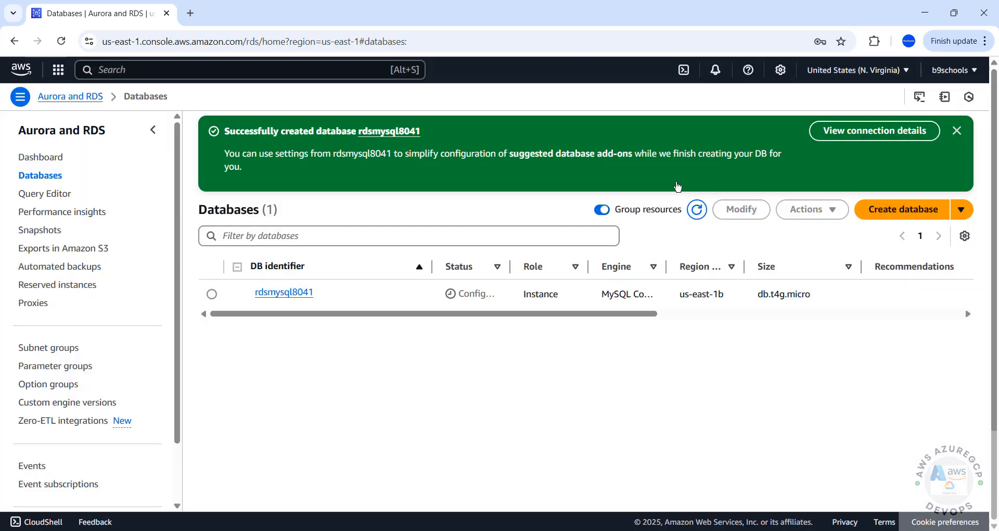
left_click(271, 294)
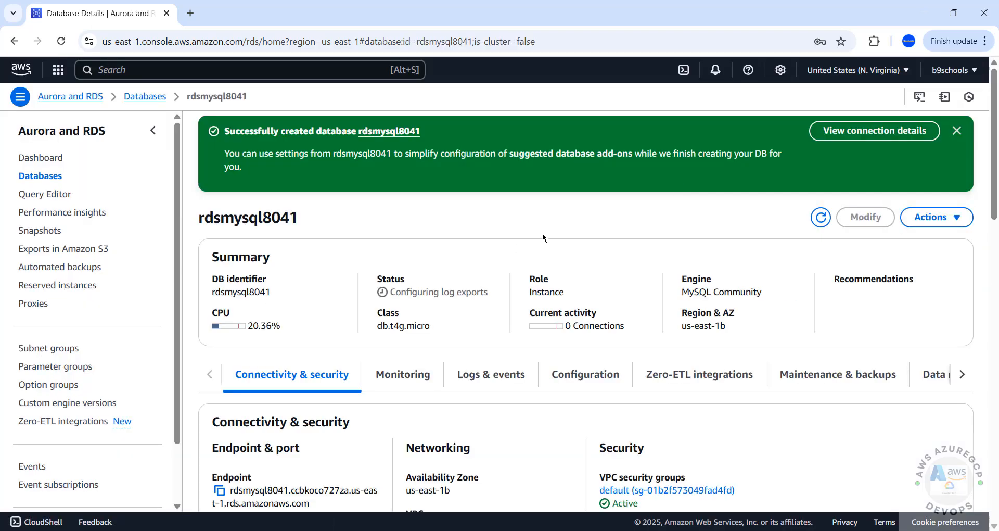
Copy the rdsmysql8041 endpoint from the Connectivity & security section
scroll(521, 242, "down", 4)
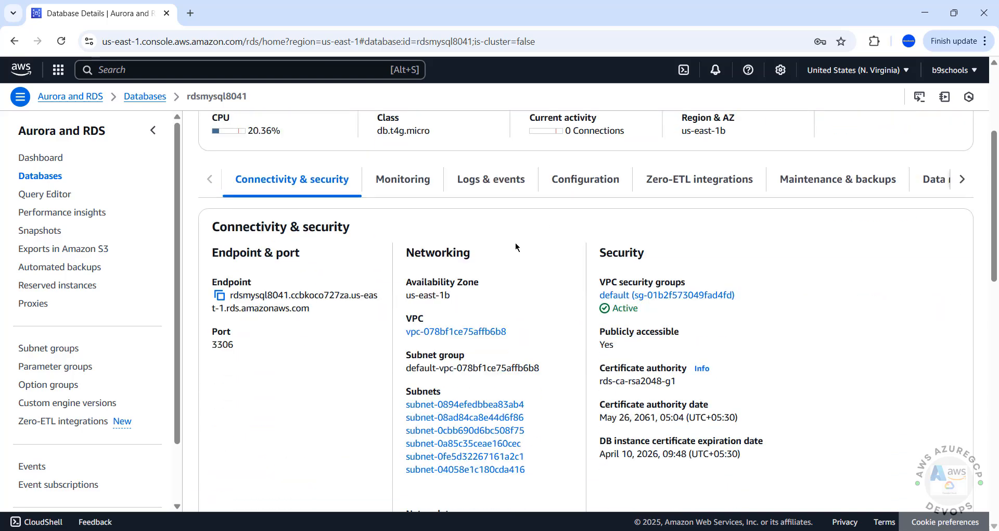
left_click(219, 295)
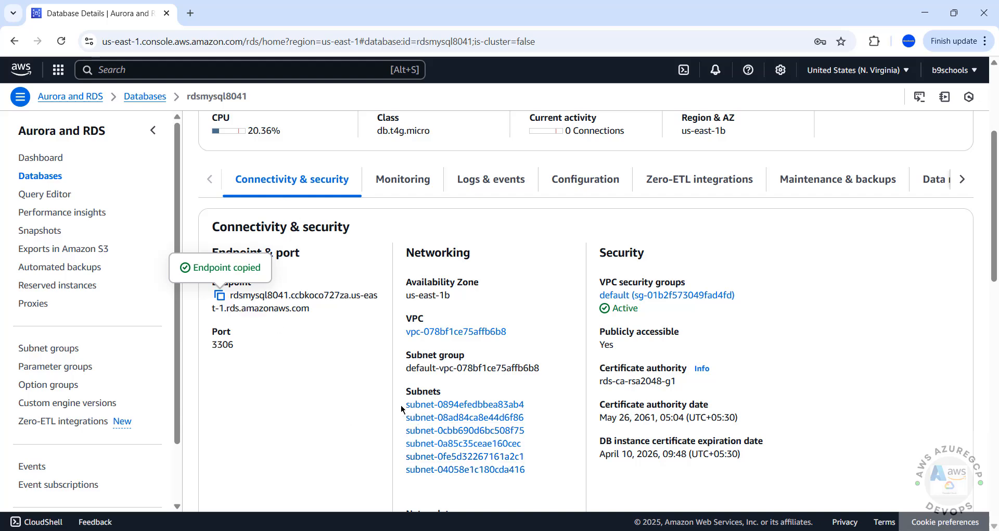
key("super")
Launch MySQL Workbench 8.0 CE and start a new MySQL connection
type("mysq")
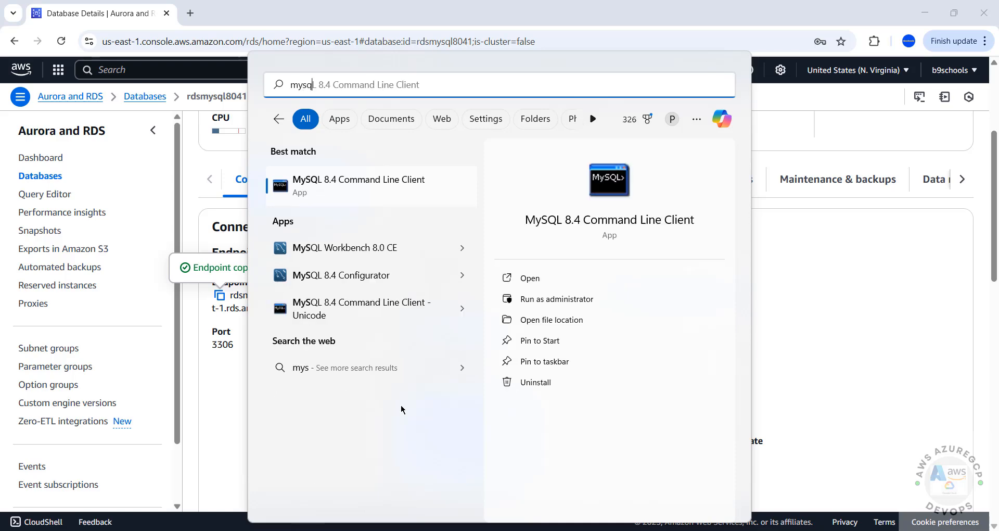
left_click(345, 227)
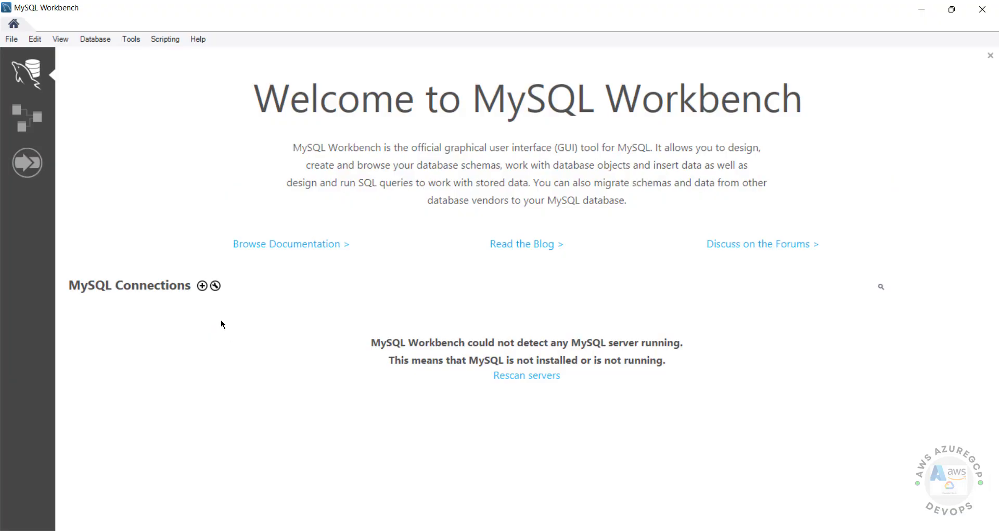
left_click(198, 286)
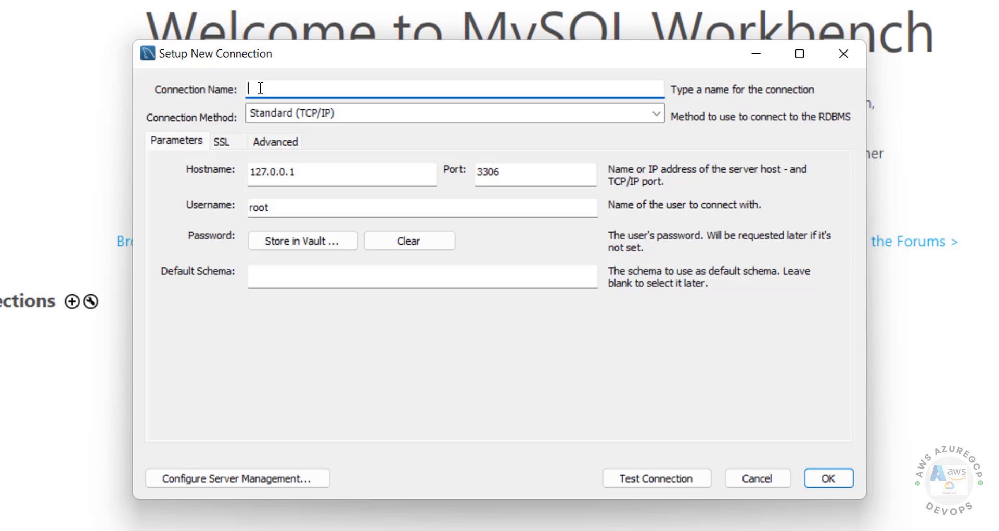
Name the connection rdsmysql8041 with the RDS endpoint as hostname, port 3306, username admin
type("rdsmysql8041")
key("Tab")
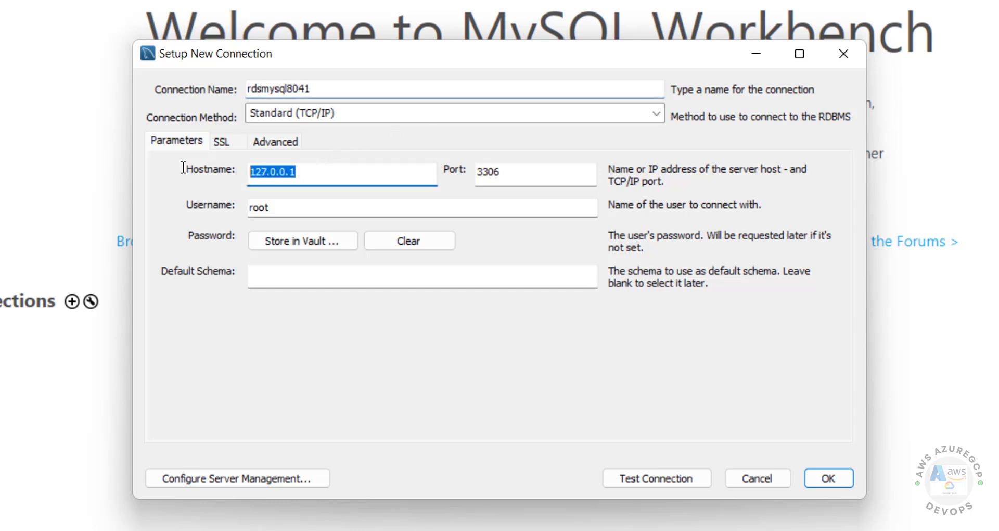
key("ctrl+v")
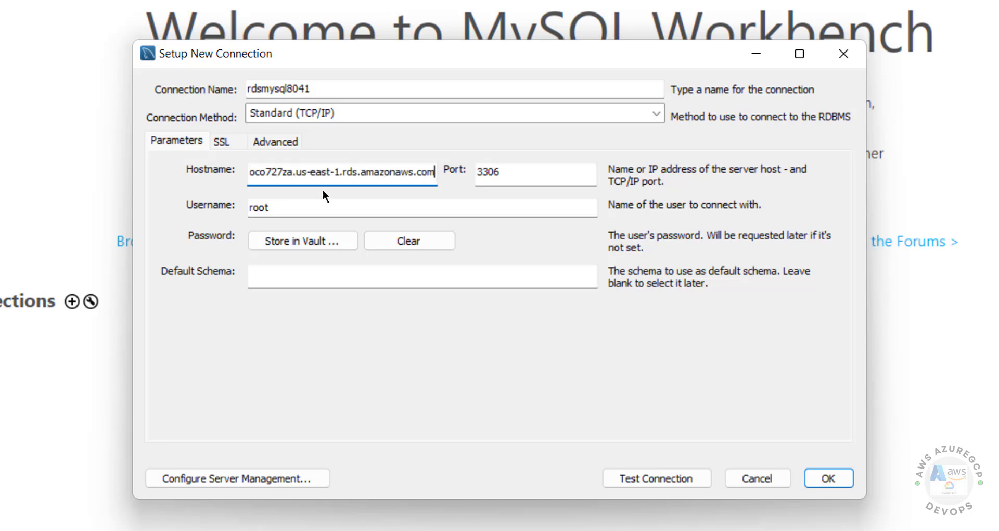
double_click(520, 173)
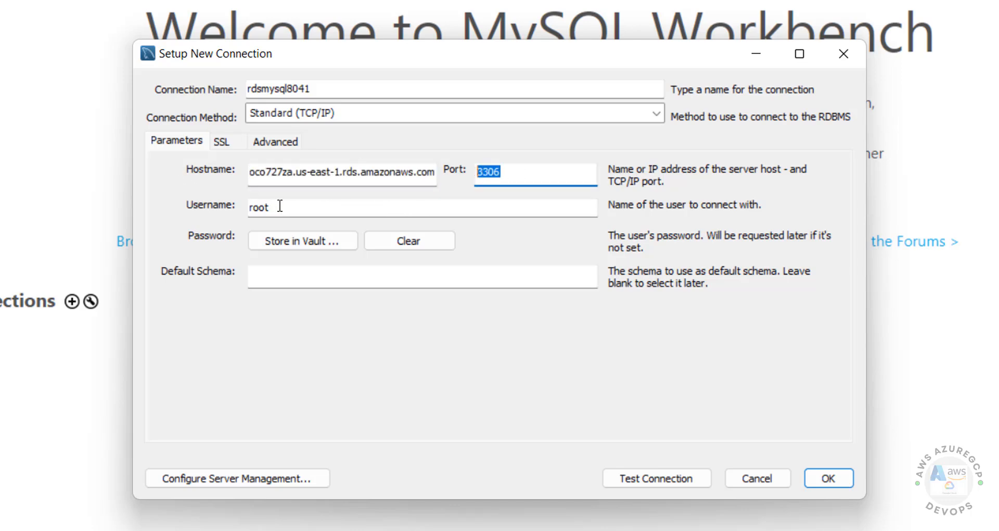
left_click_drag(280, 206, 243, 207)
type("n")
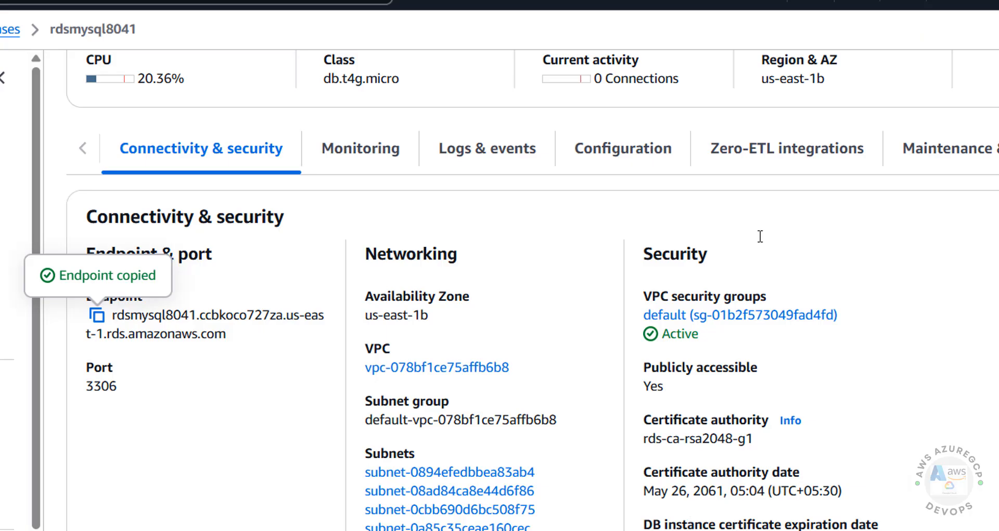
Copy the master password from rdsmysql8041's connection details and bring up Workbench's password vault prompt
scroll(758, 234, "up", 5)
left_click(995, 88)
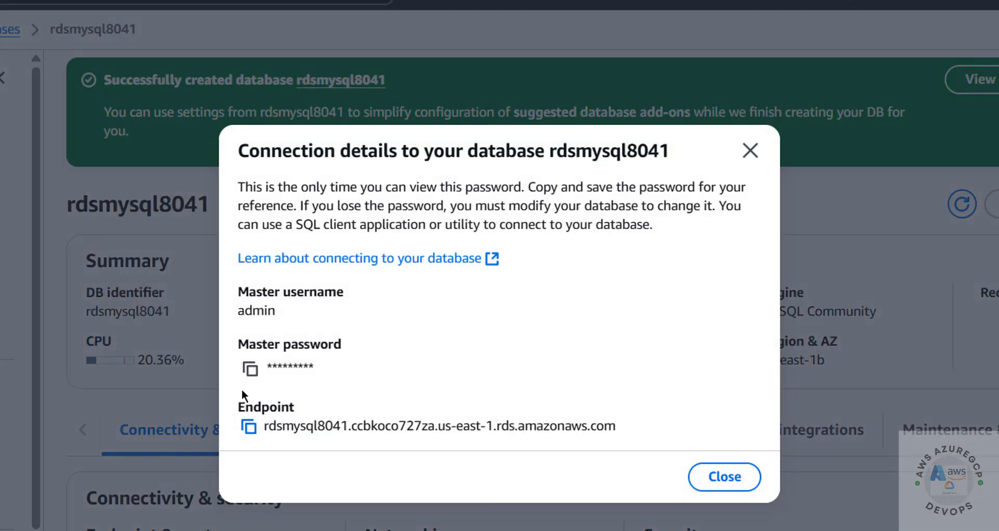
left_click(252, 370)
left_click(731, 486)
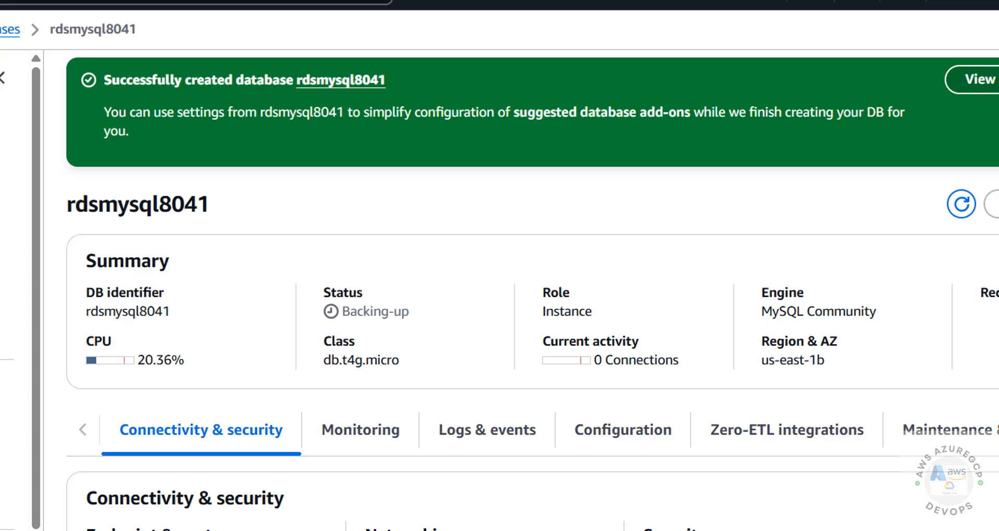
left_click(978, 83)
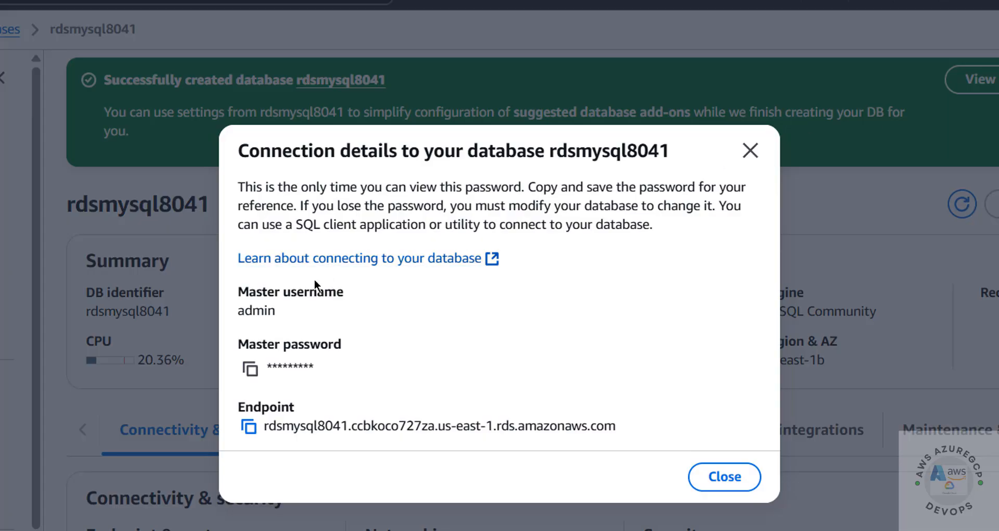
left_click(758, 156)
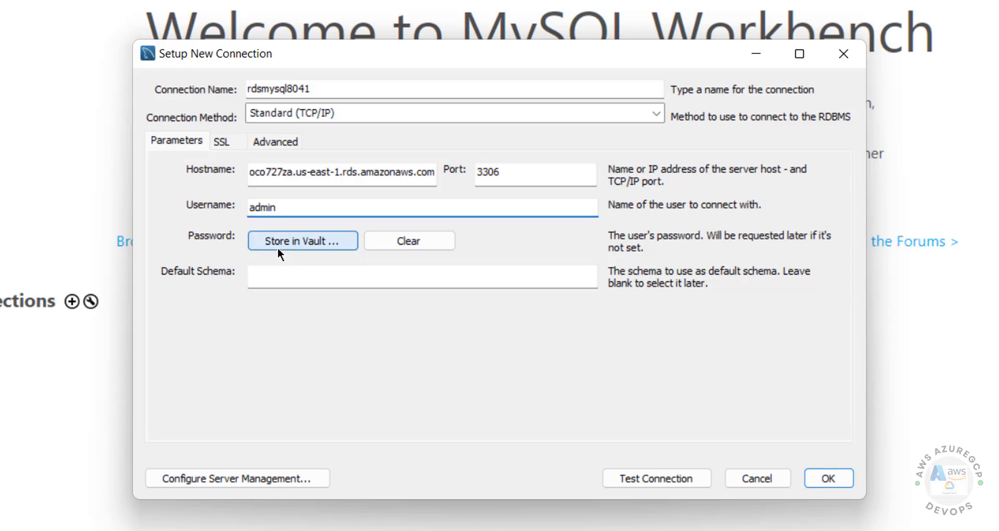
left_click(276, 241)
Store the master password in the vault, set default schema bank, test and save the connection
key("ctrl+v")
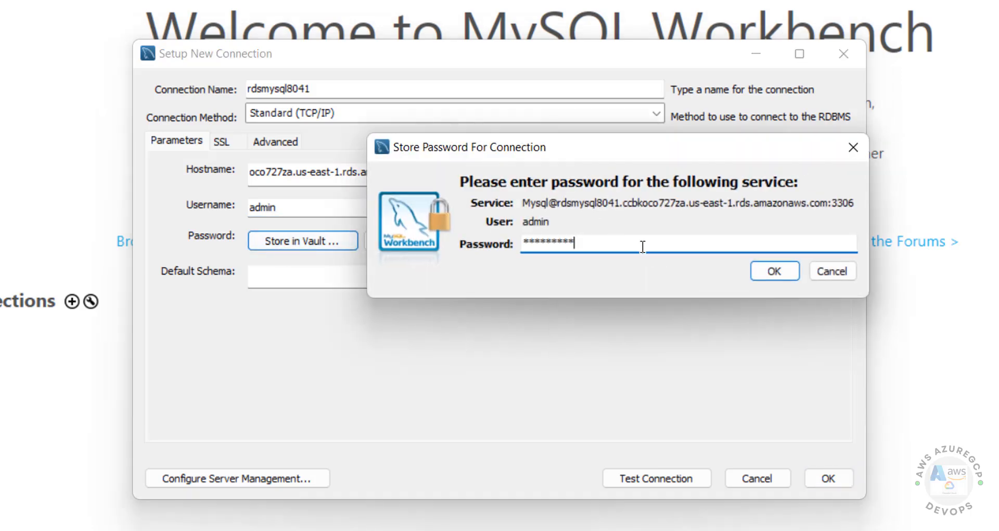
left_click(785, 273)
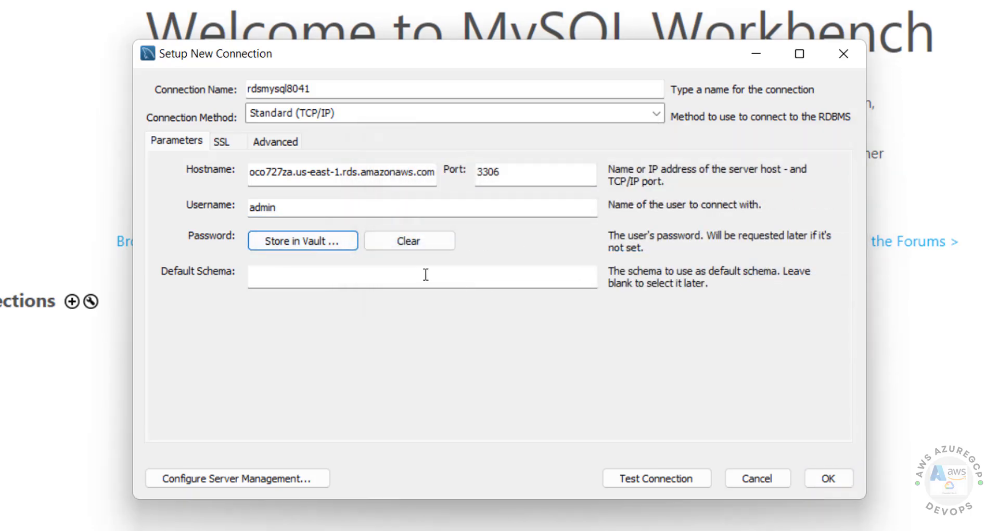
left_click(317, 283)
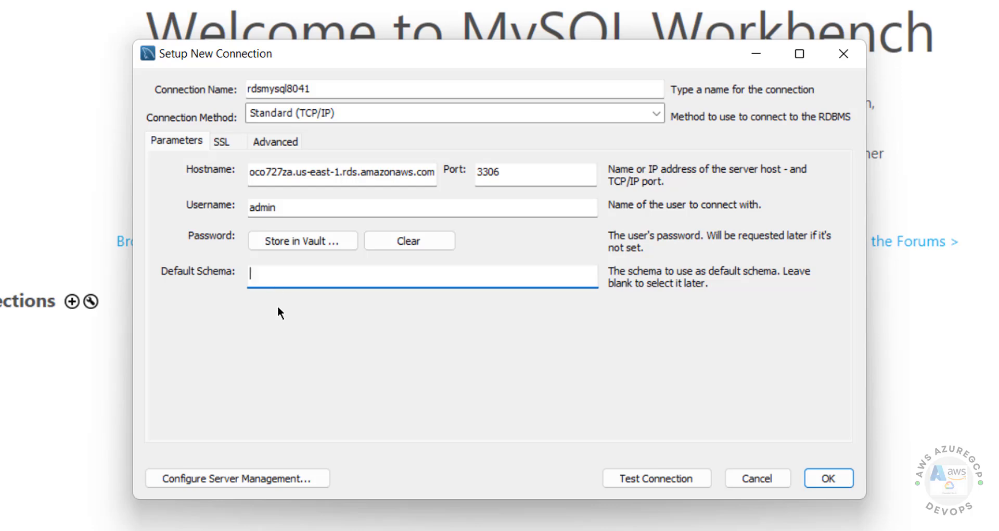
left_click(635, 479)
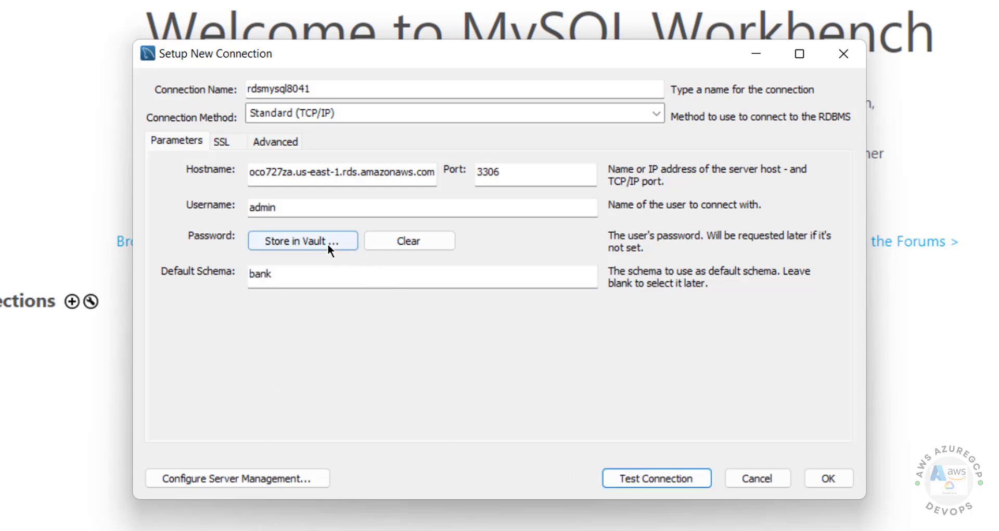
left_click(827, 478)
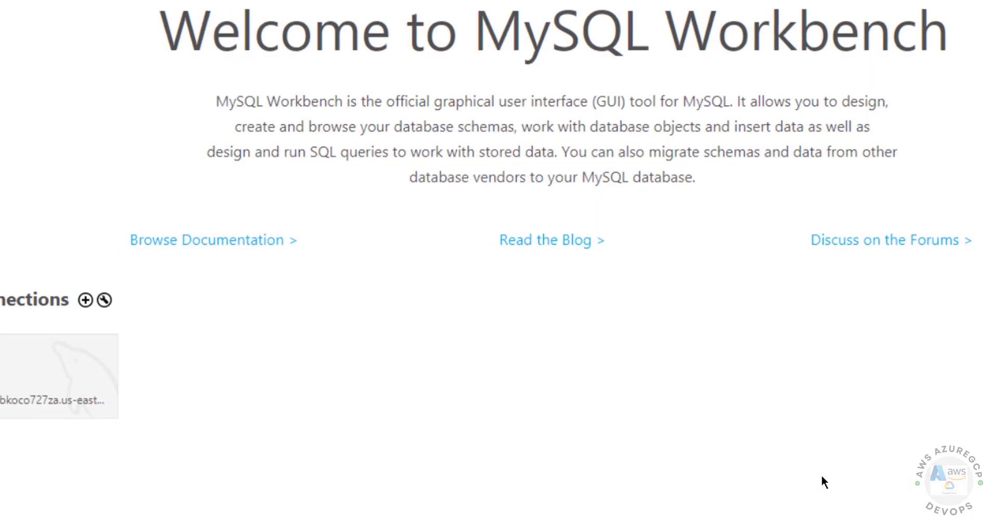
Try opening the rdsmysql8041 connection, dismiss the connection error, and return to the RDS console
double_click(18, 387)
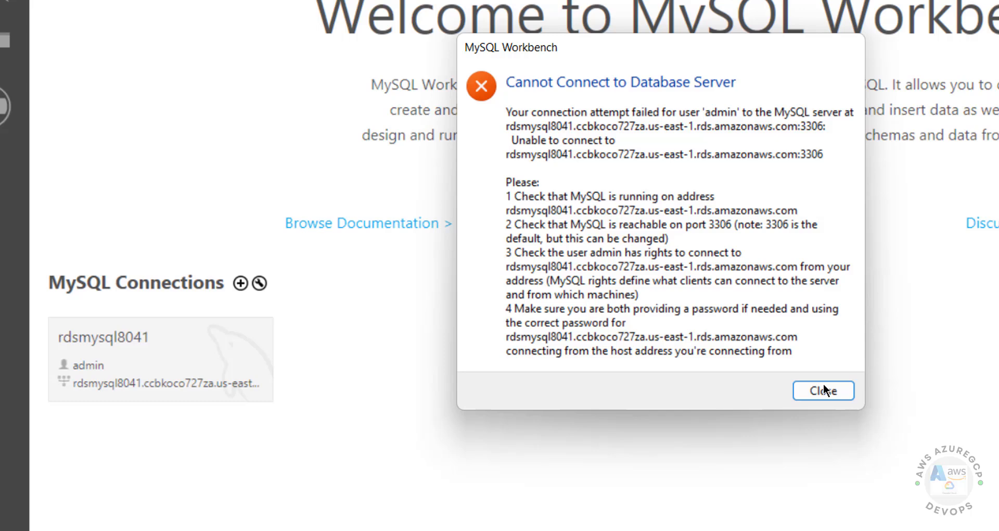
left_click(824, 387)
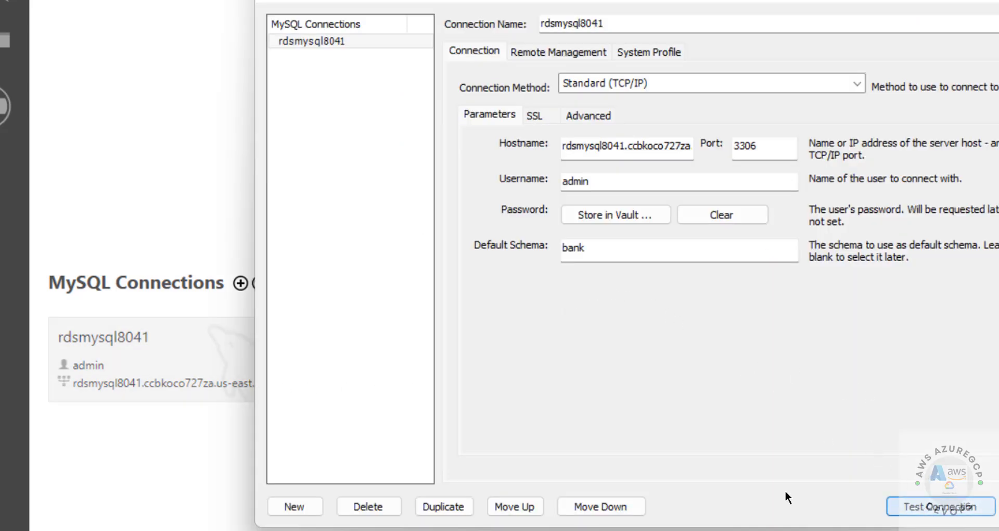
left_click(738, 506)
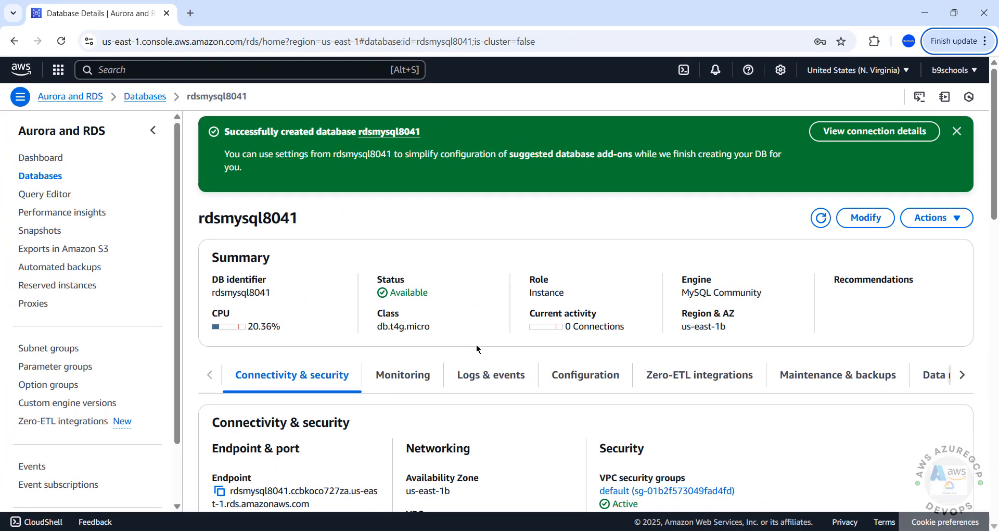
Open the default VPC security group attached to rdsmysql8041
scroll(545, 360, "down", 3)
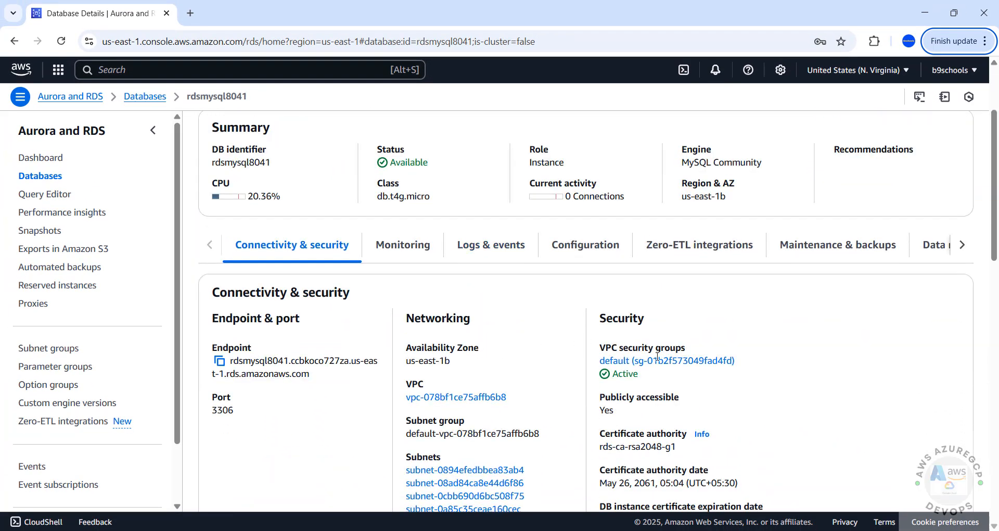
left_click(666, 365)
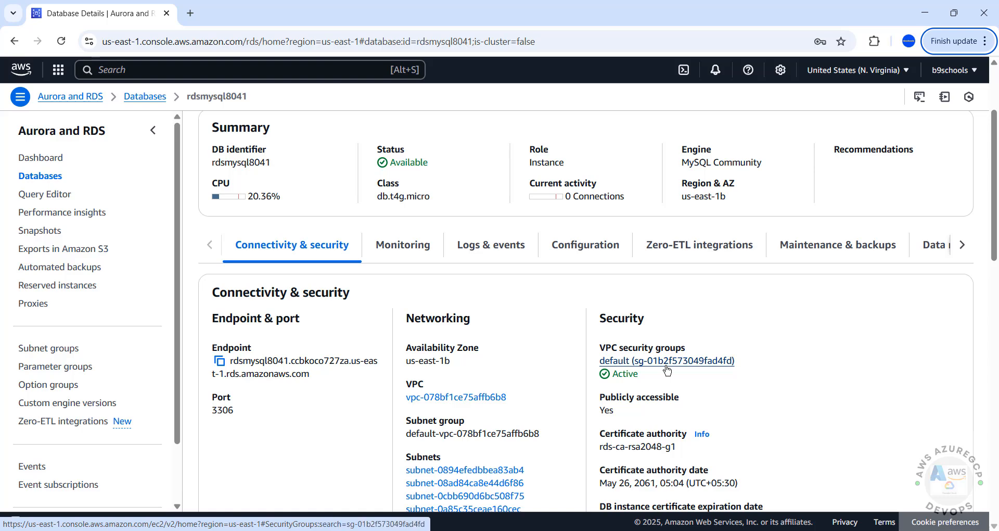
left_click(357, 234)
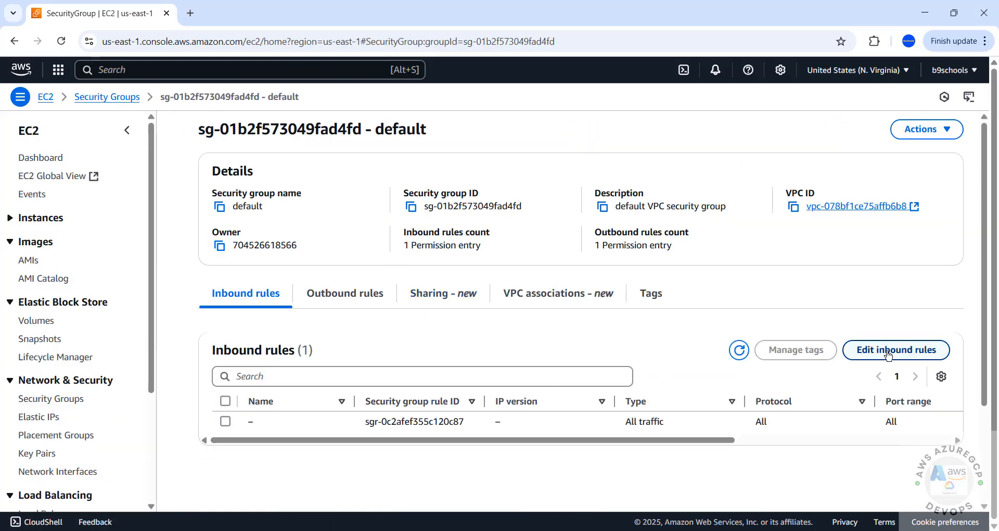
Add a MYSQL/Aurora inbound rule with source My IP and save the rules
left_click(885, 350)
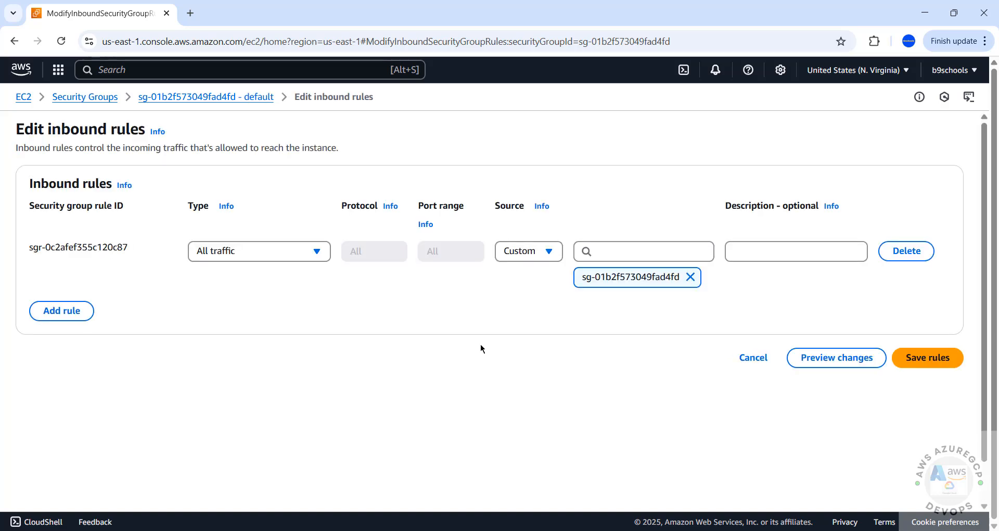
left_click(75, 311)
left_click(273, 302)
scroll(261, 359, "down", 5)
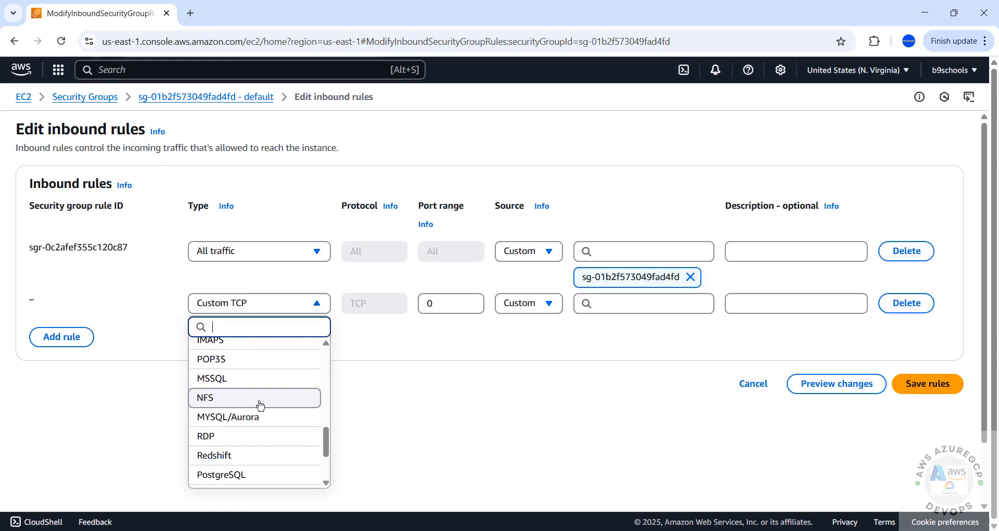
left_click(260, 416)
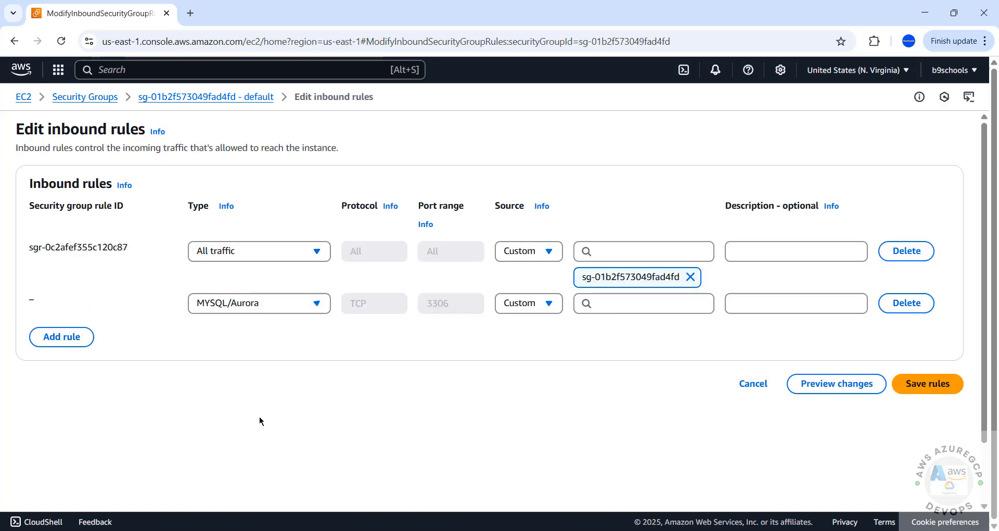
left_click(519, 303)
left_click(530, 377)
left_click(528, 310)
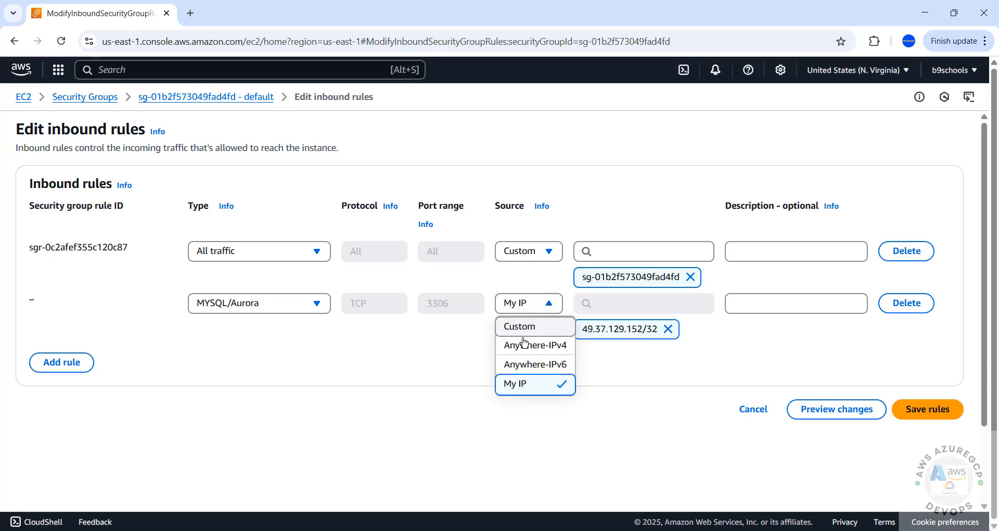
left_click(585, 352)
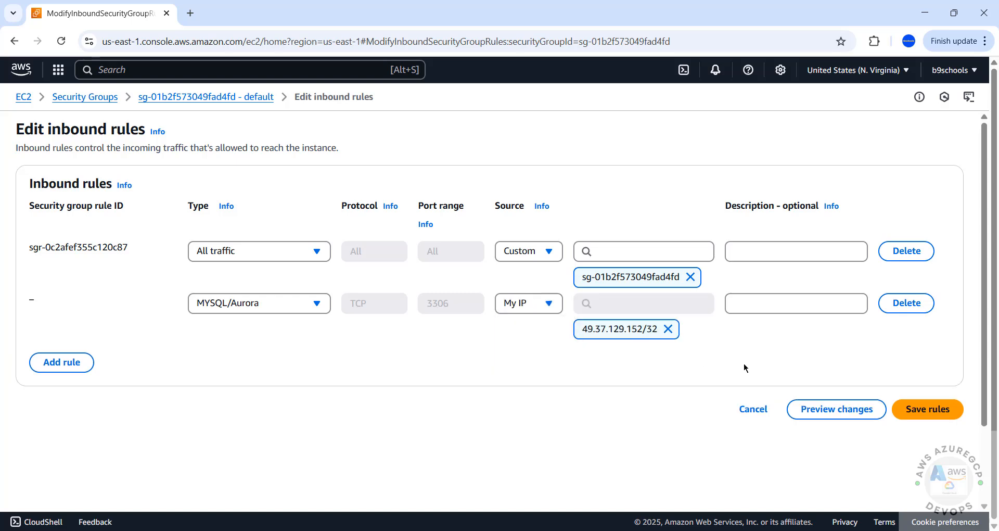
left_click(927, 409)
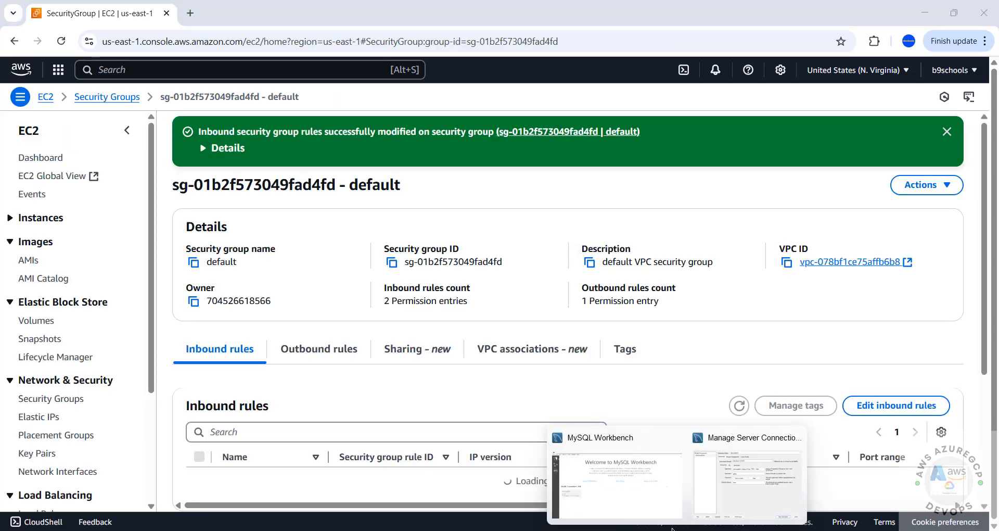
Close Manage Server Connections and open the rdsmysql8041 connection in the SQL editor
left_click(752, 471)
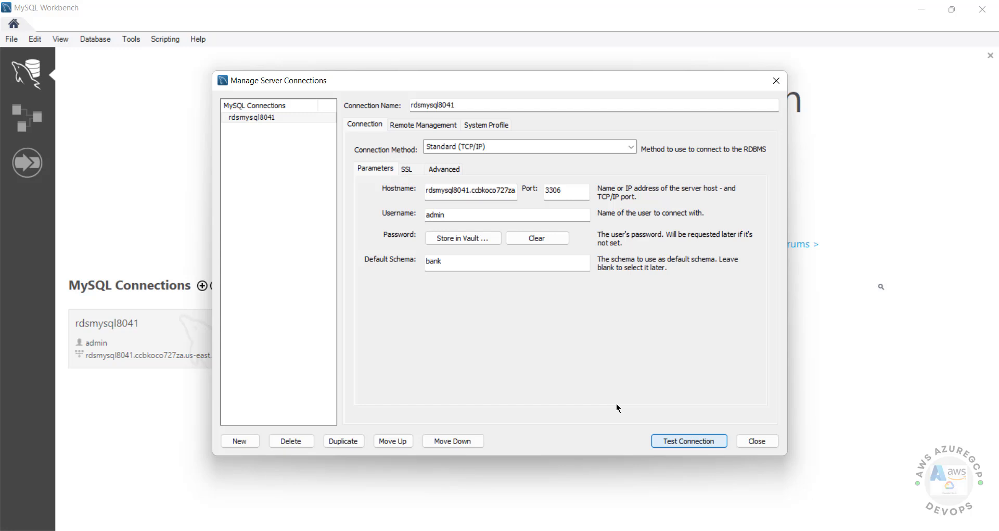
left_click(757, 440)
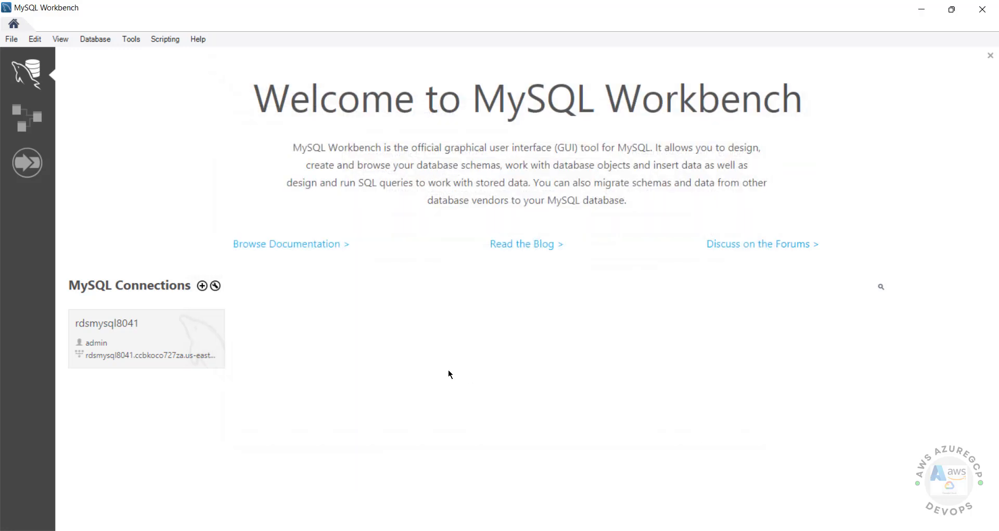
left_click(145, 355)
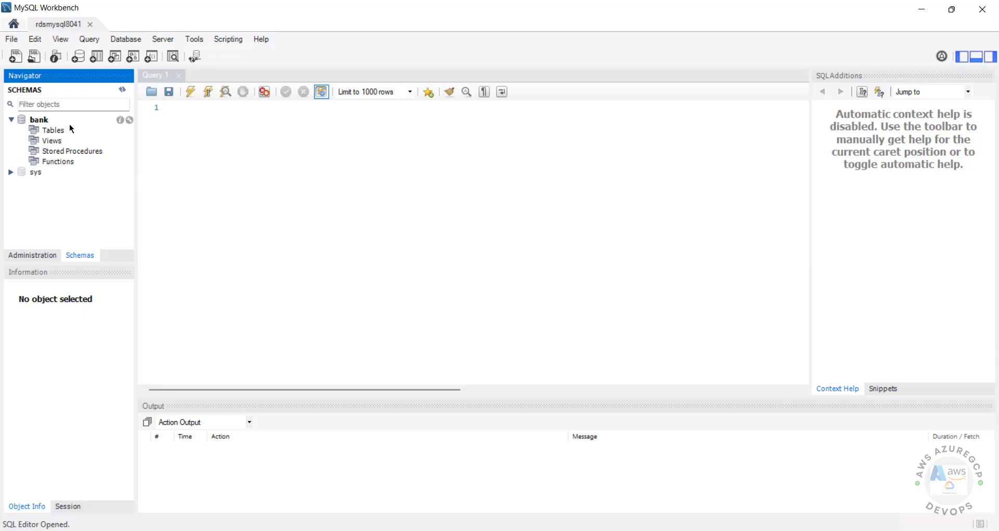
Refresh the bank schema's Tables list in the navigator
left_click(567, 489)
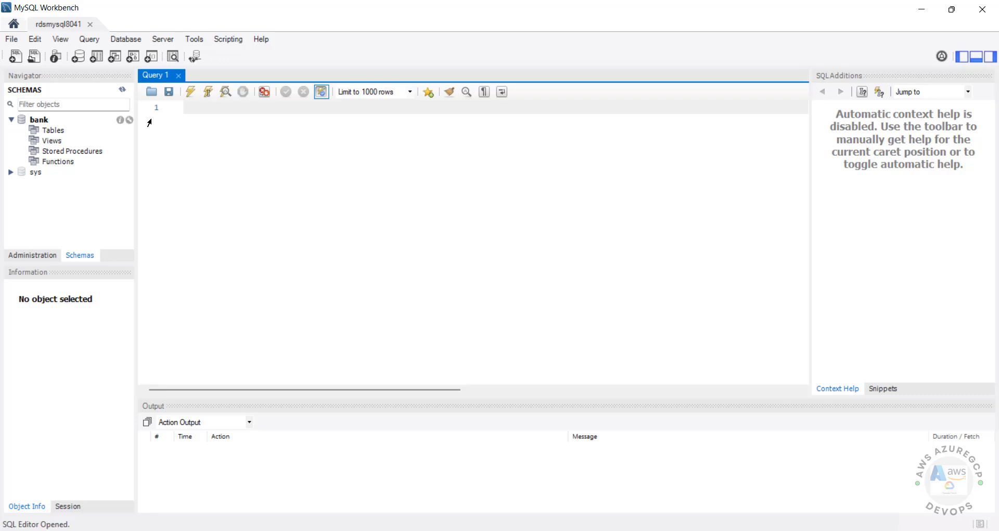
left_click(48, 131)
right_click(48, 130)
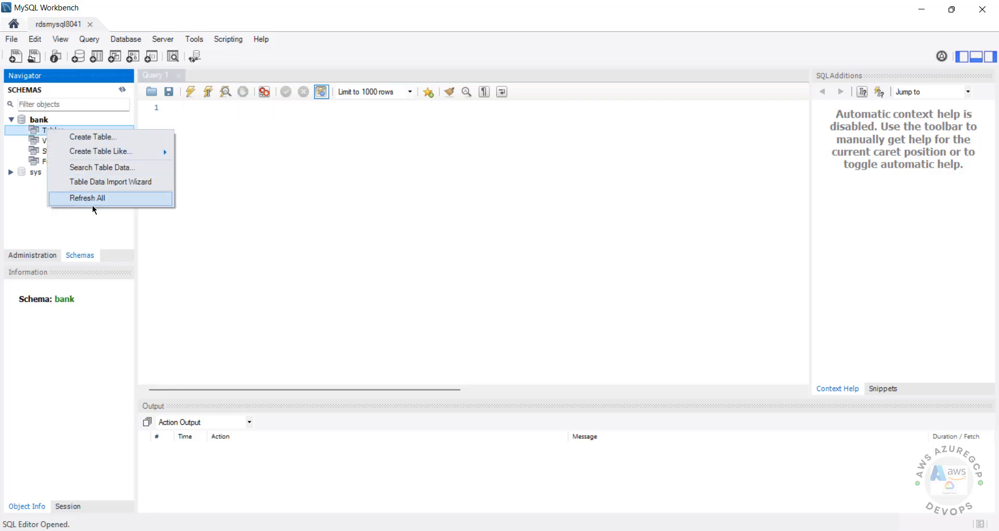
left_click(90, 202)
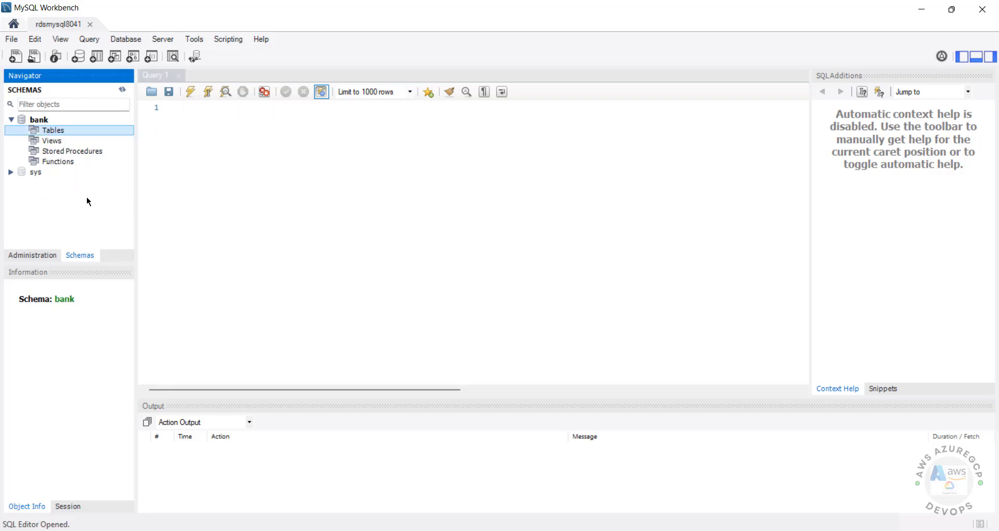
Execute CREATE TABLE customer(cno int primary key, cname varchar(100) not null)
left_click(195, 133)
type("create")
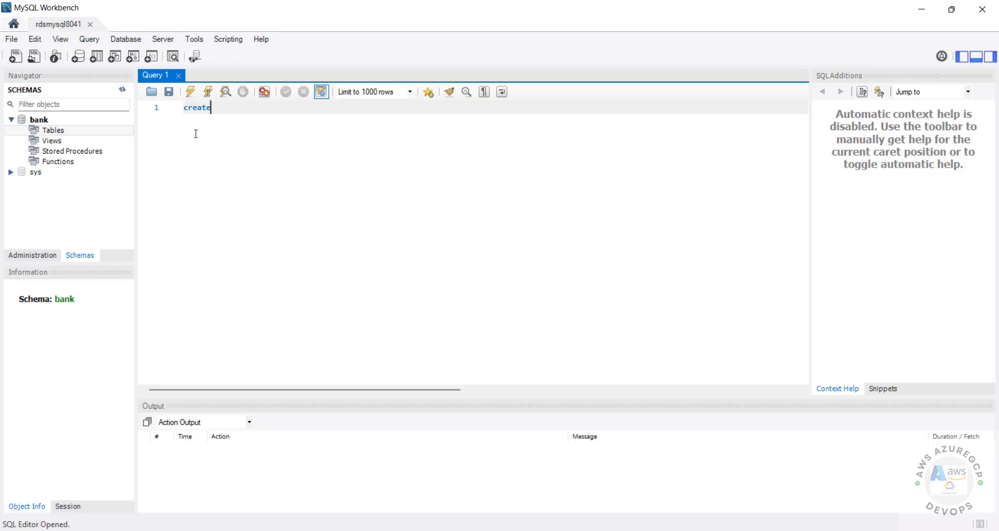
type(" table c")
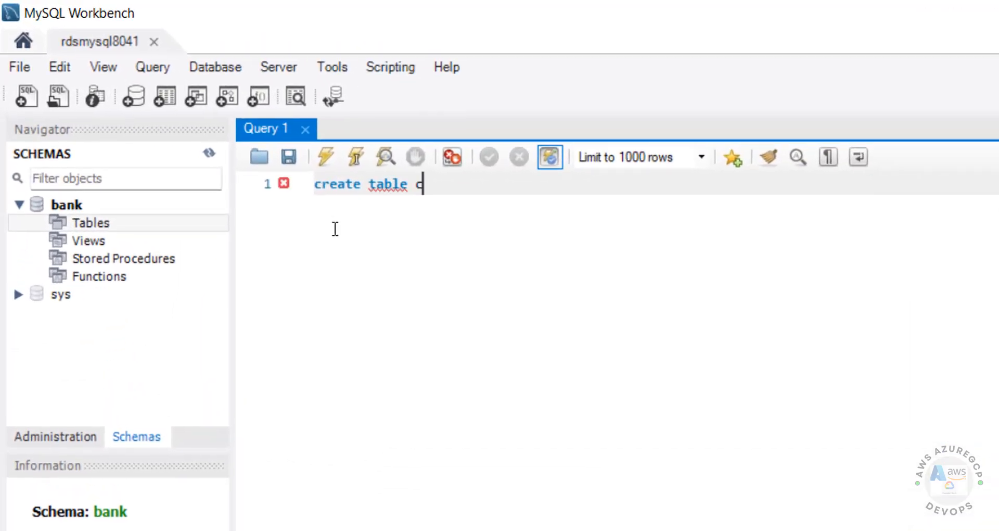
type("ustomer")
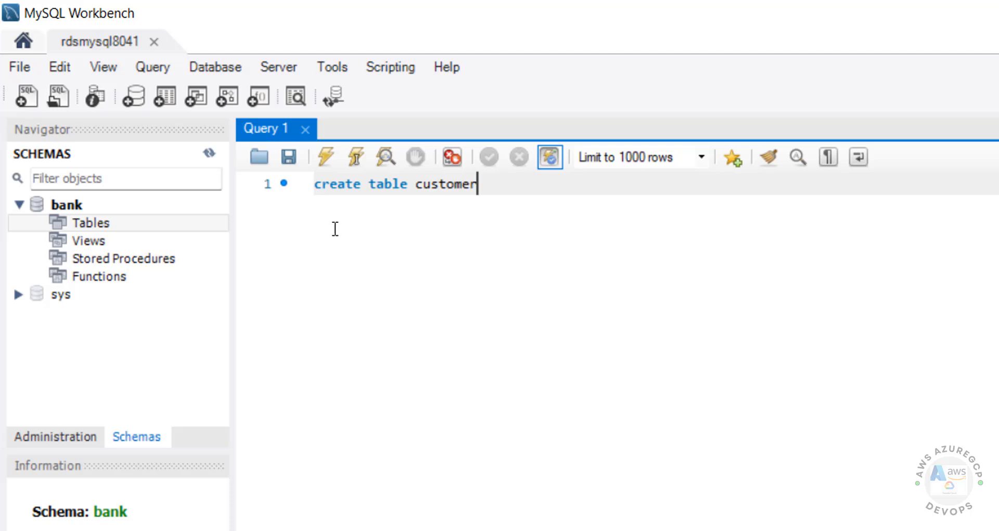
type("(cno int pr")
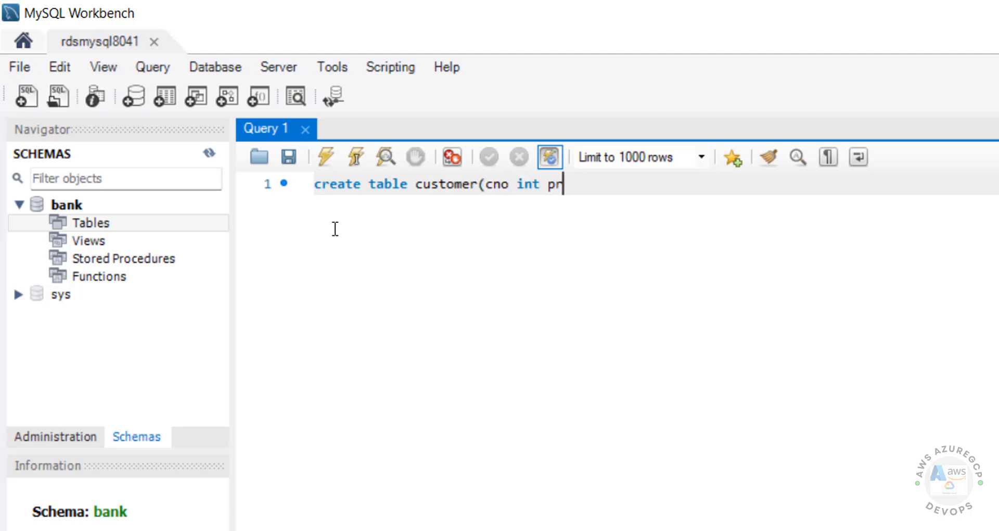
type("imary key")
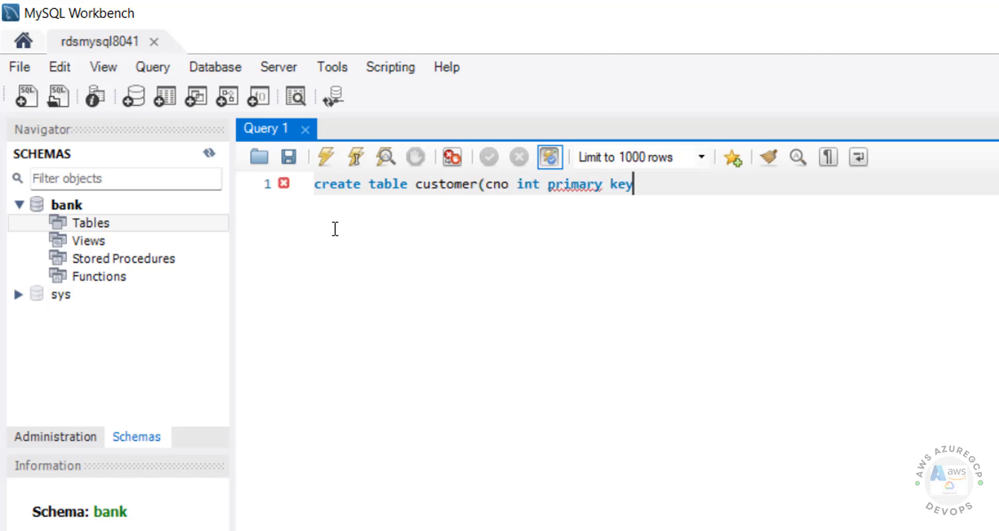
type(", cname varch")
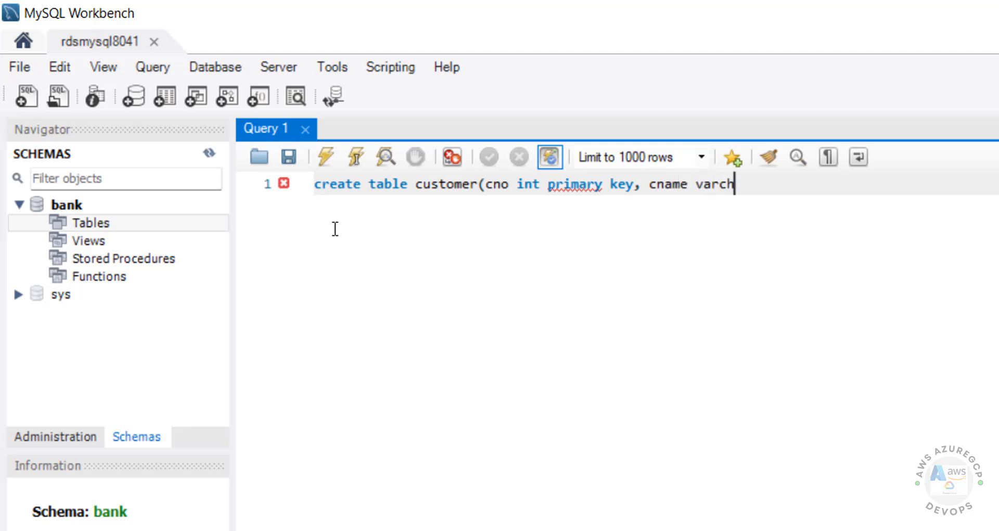
type("ar(100) ")
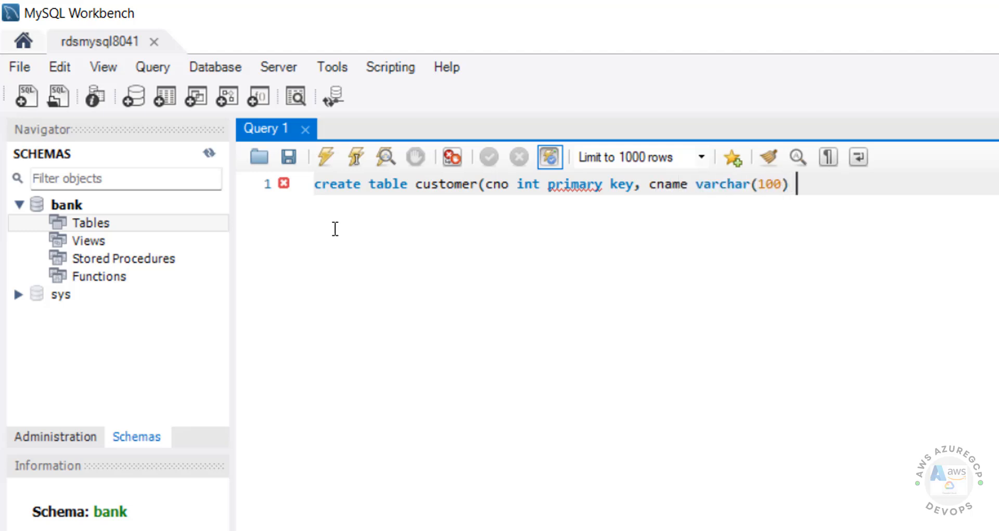
type("no nu")
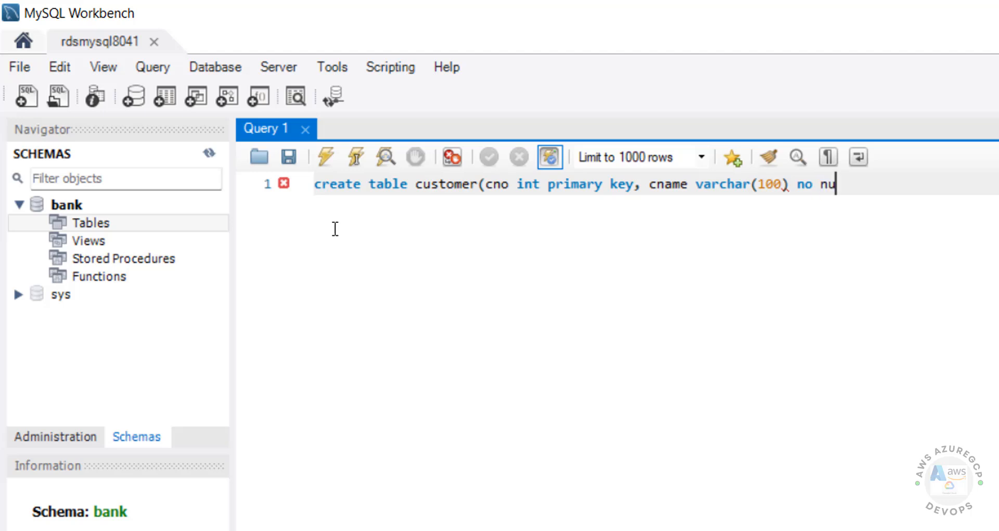
key("BackSpace")
key("BackSpace")
key("BackSpace")
type("t null)")
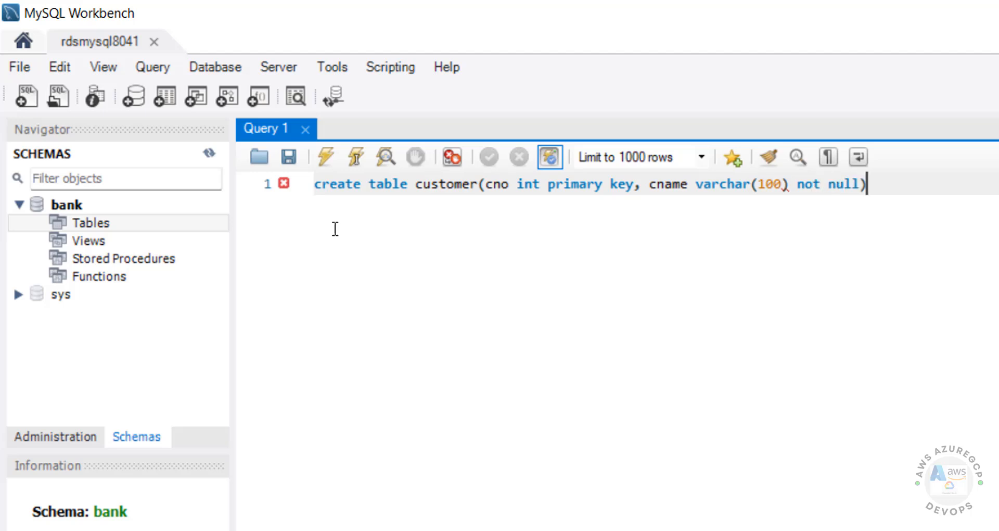
key("shift+Home")
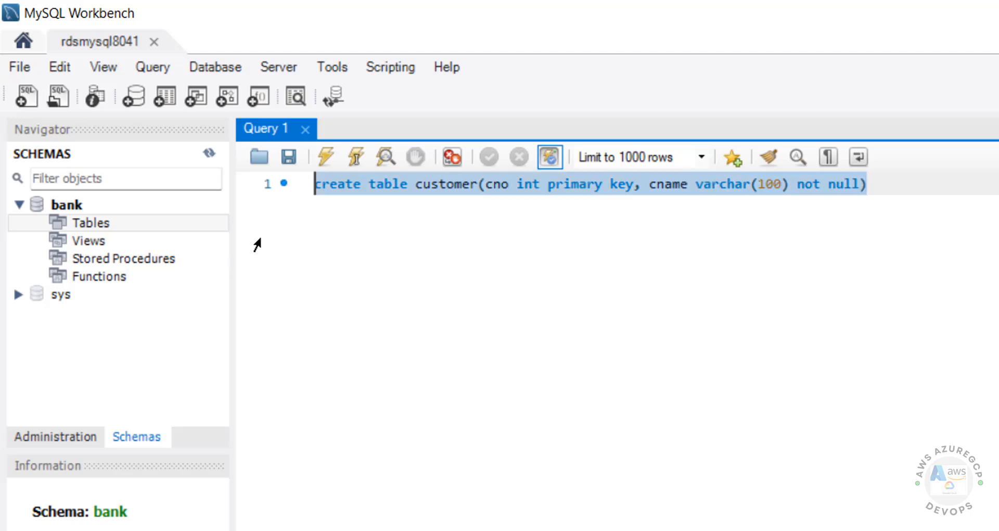
left_click(325, 158)
Refresh and expand bank's Tables to show the new customer table
right_click(89, 220)
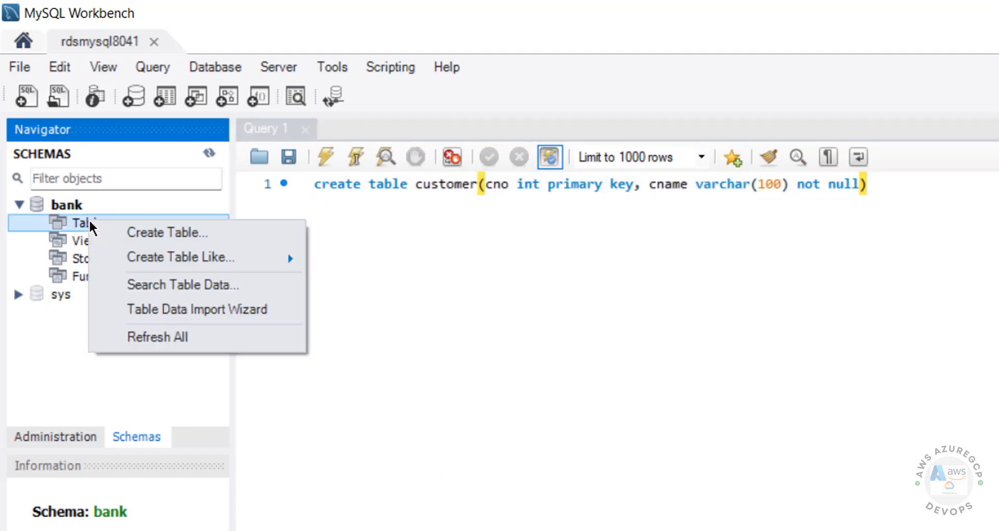
left_click(156, 345)
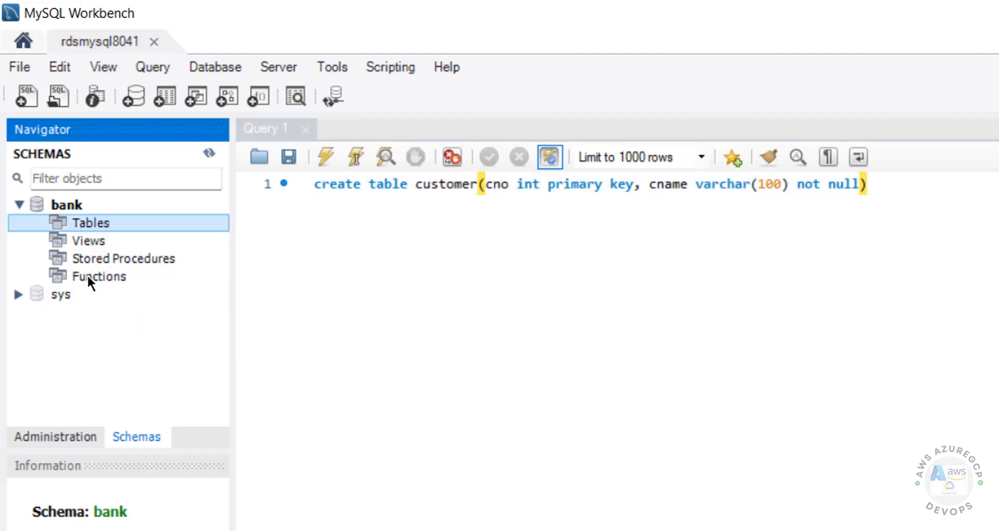
left_click(40, 223)
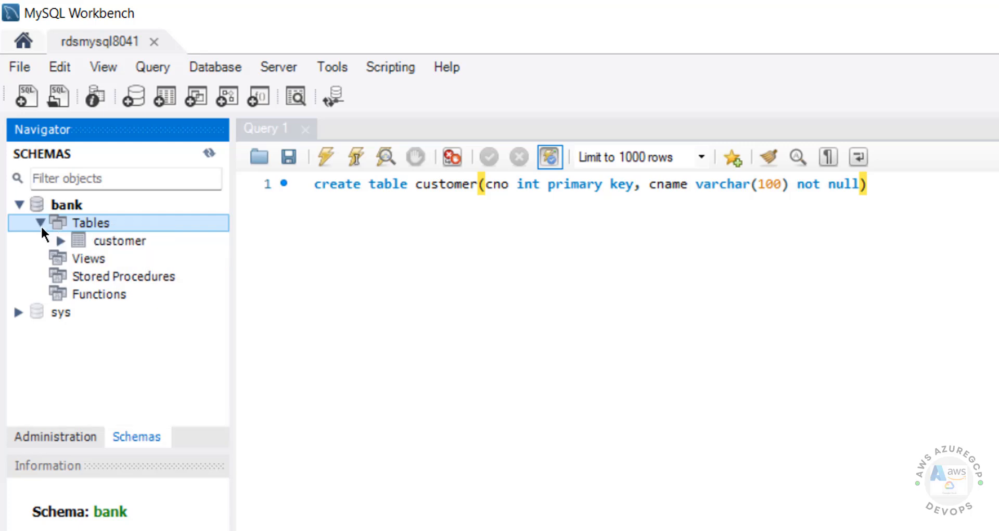
left_click(489, 362)
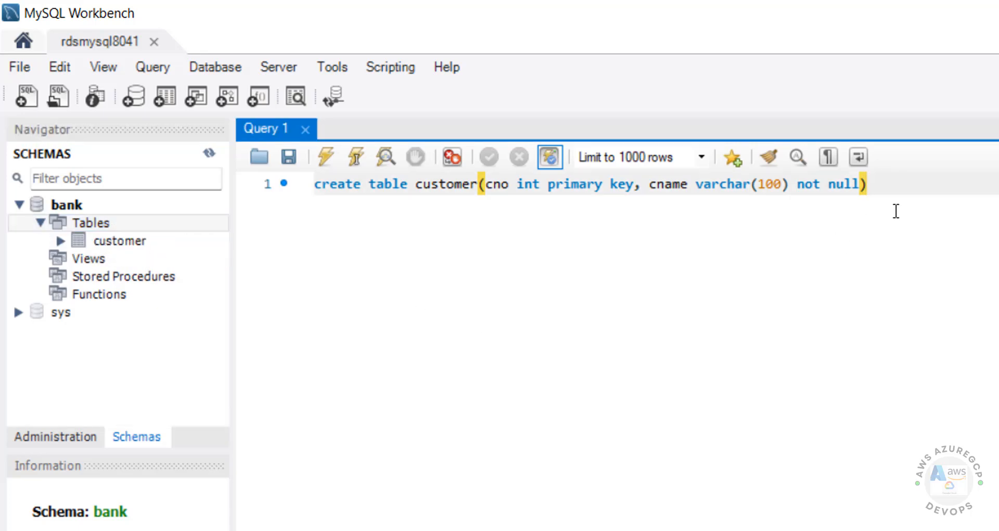
Launch DBeaver from the Windows start search
key("super")
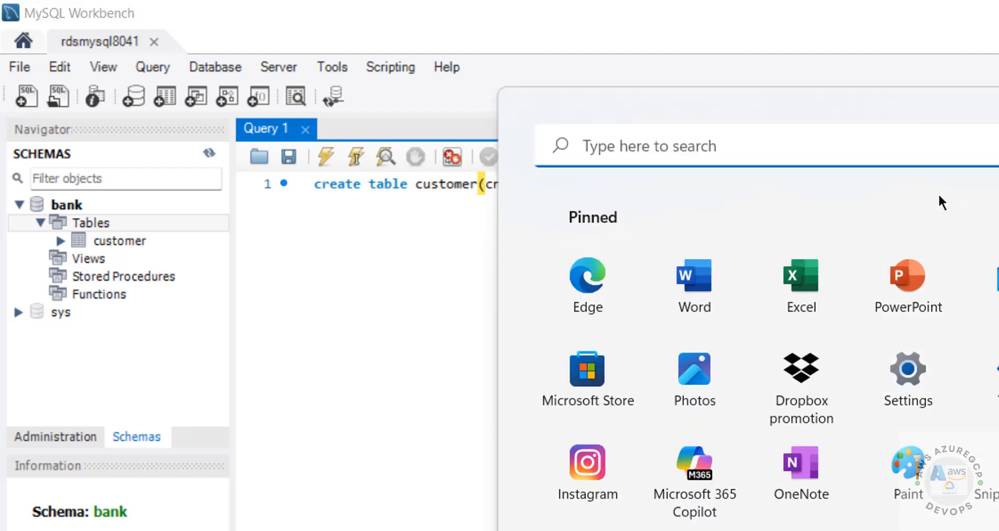
type("dbe")
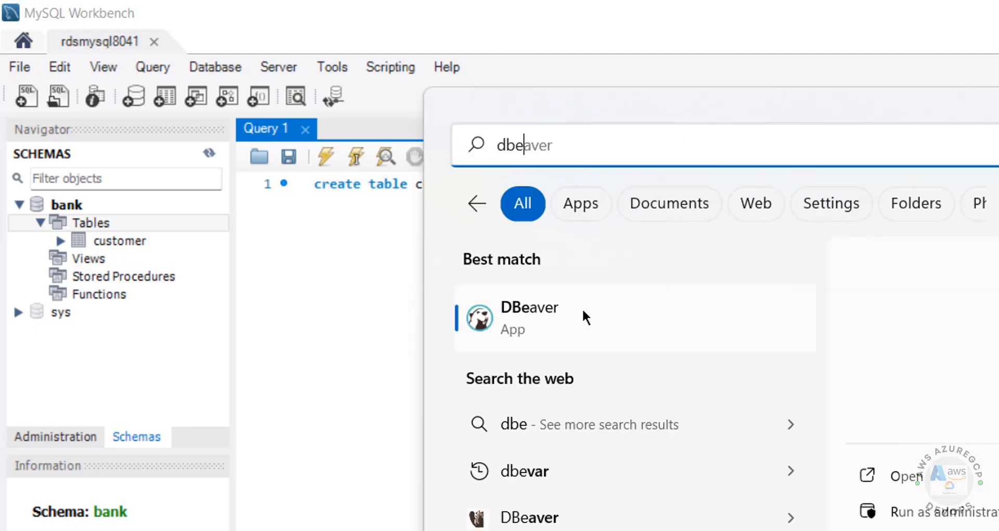
left_click(582, 307)
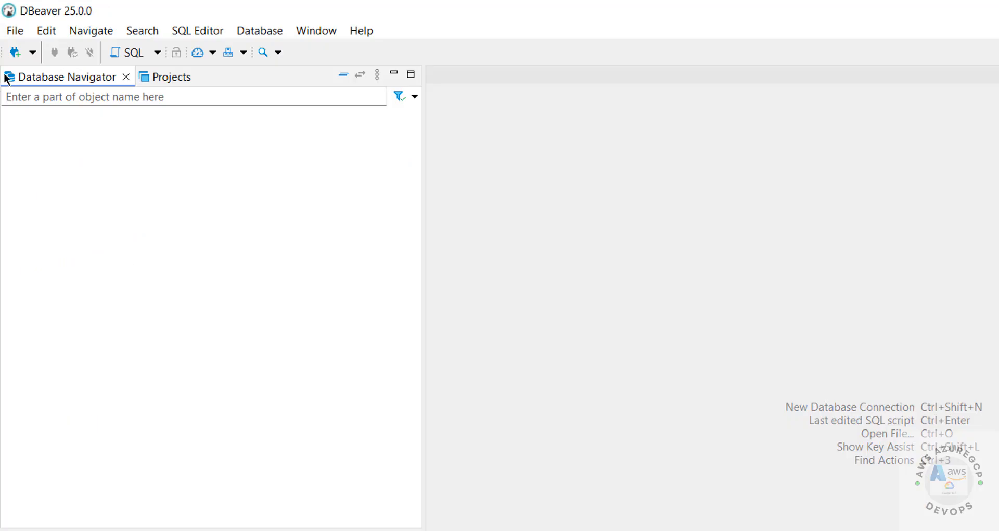
Start a new MariaDB connection and clear localhost from the Server Host field
left_click(16, 52)
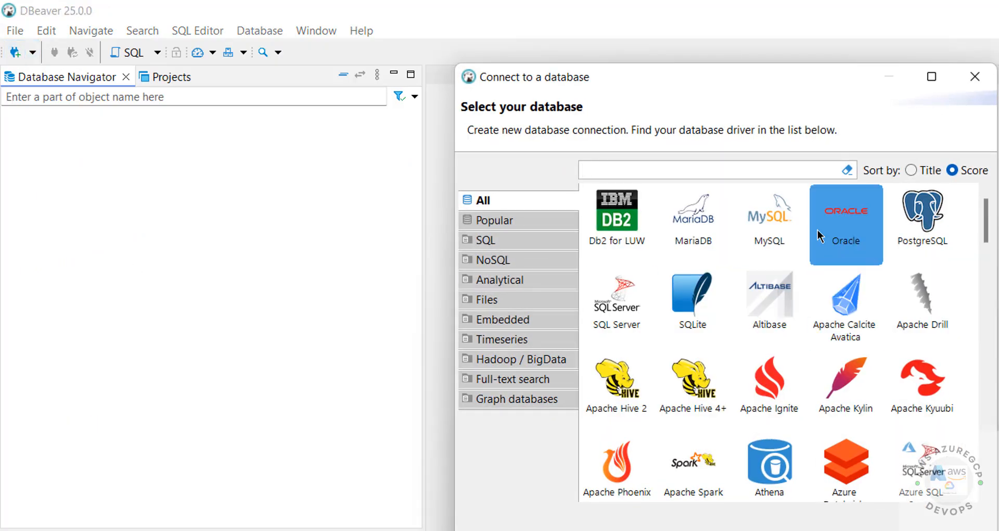
left_click(697, 224)
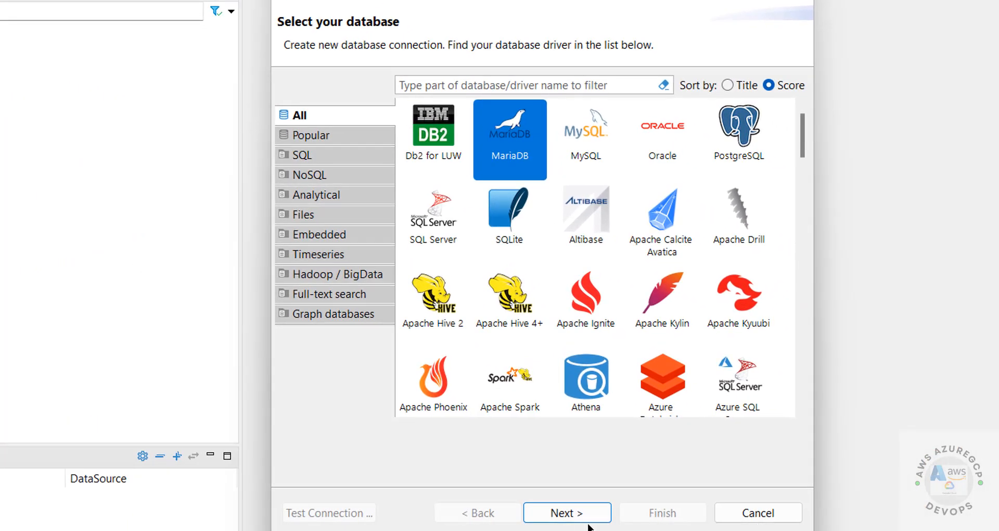
left_click(573, 513)
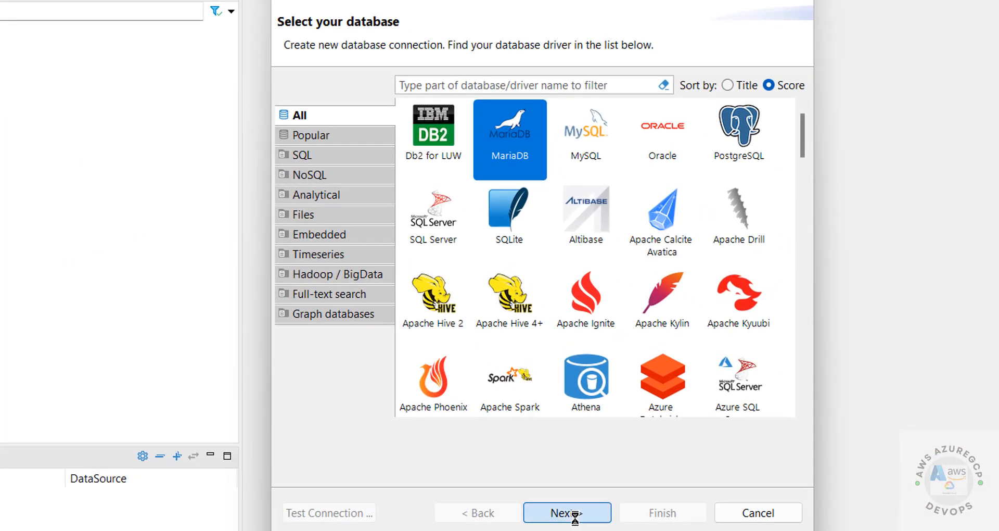
left_click_drag(420, 166, 296, 169)
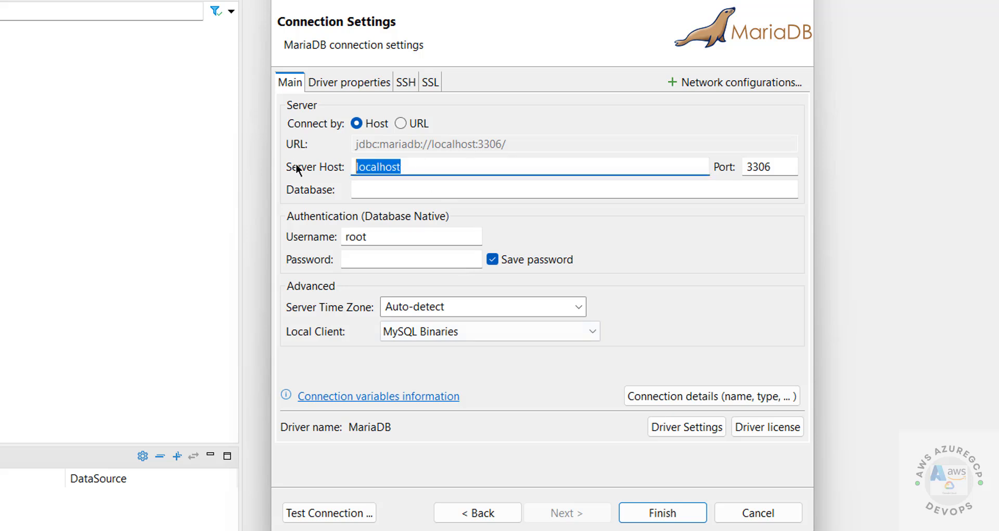
key("BackSpace")
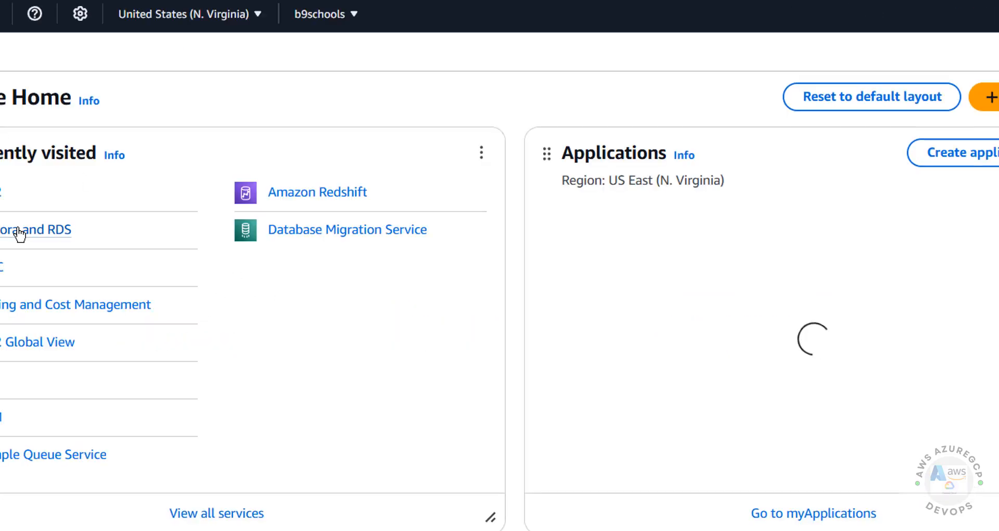
Copy the rdsmysql8041 endpoint from RDS DB Instances and paste it as DBeaver's Server Host
left_click(19, 231)
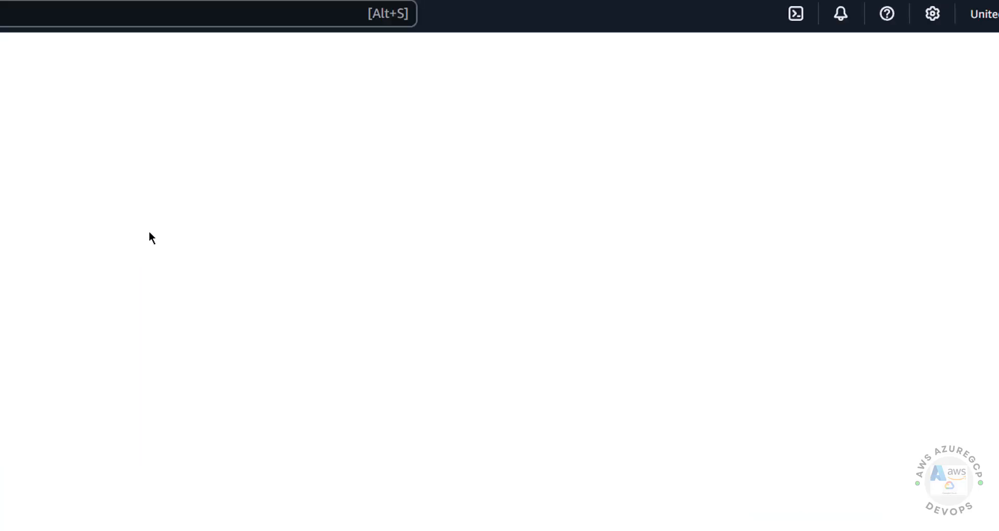
left_click(177, 185)
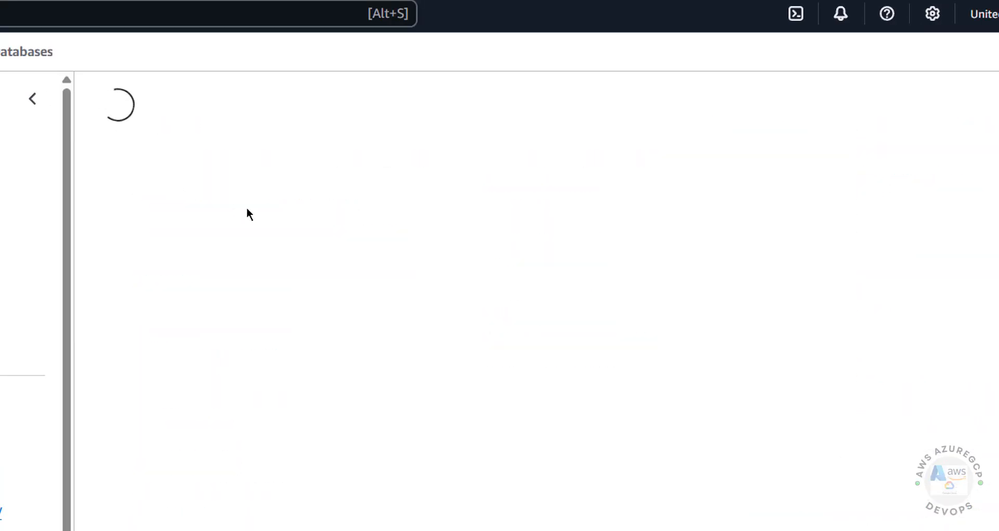
left_click(198, 214)
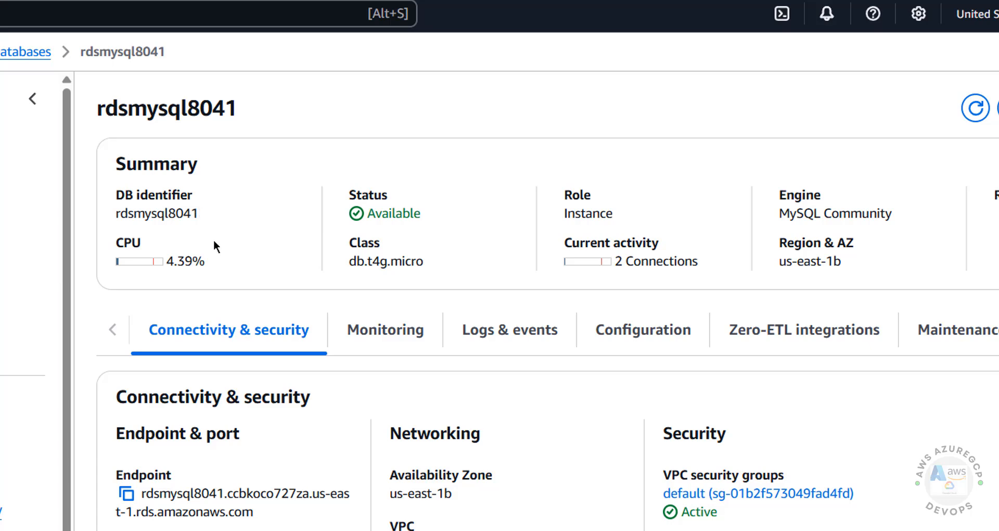
left_click(127, 494)
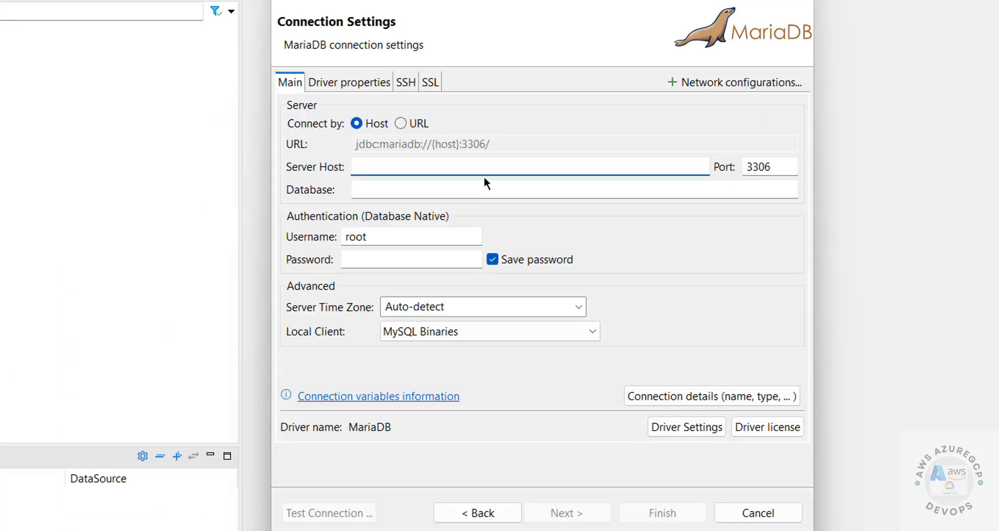
key("ctrl+v")
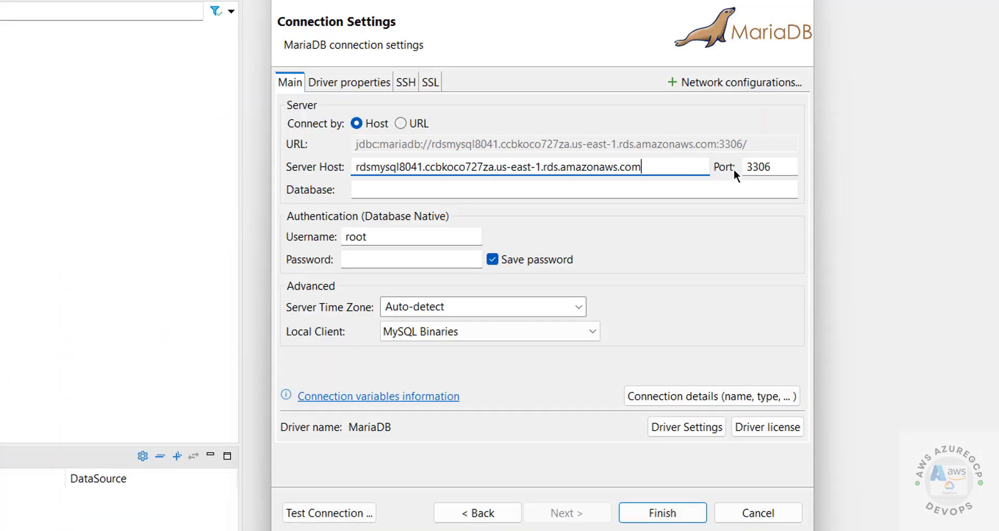
Replace the root username with admin and enter the master password
left_click(762, 166)
left_click(429, 185)
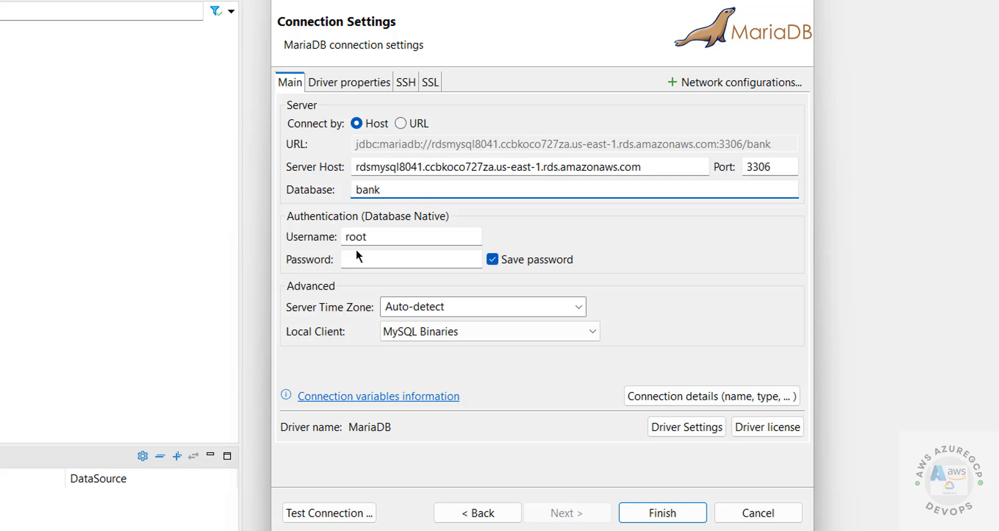
key("Tab")
type("admin")
key("Tab")
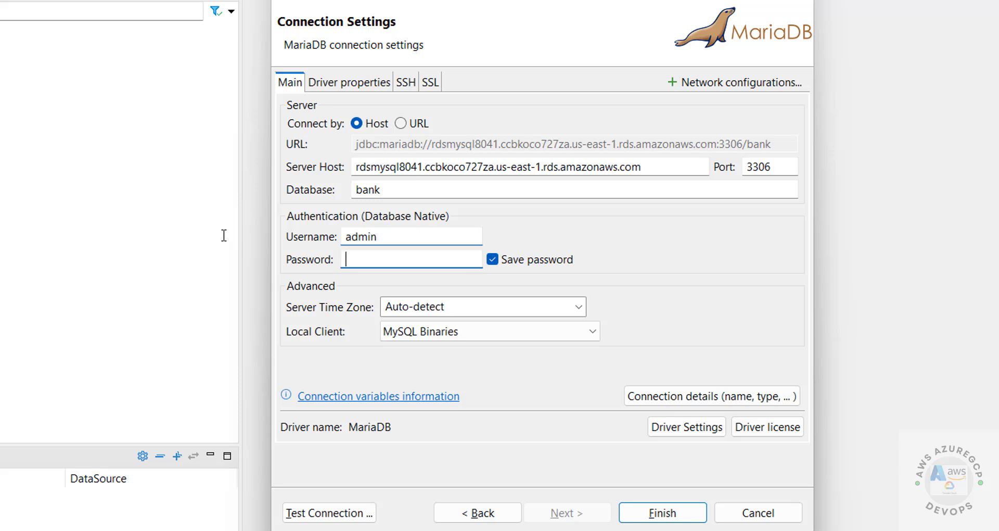
type("••••")
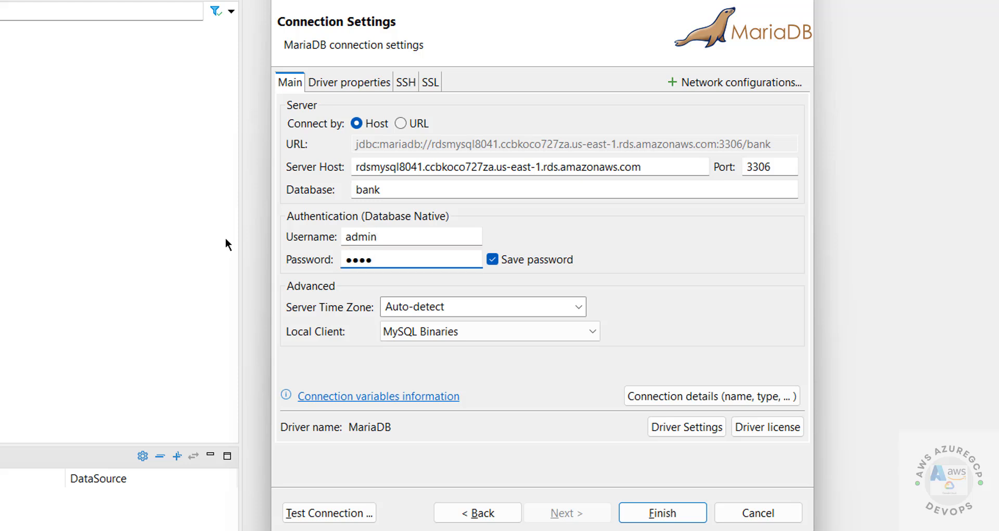
type("•••••")
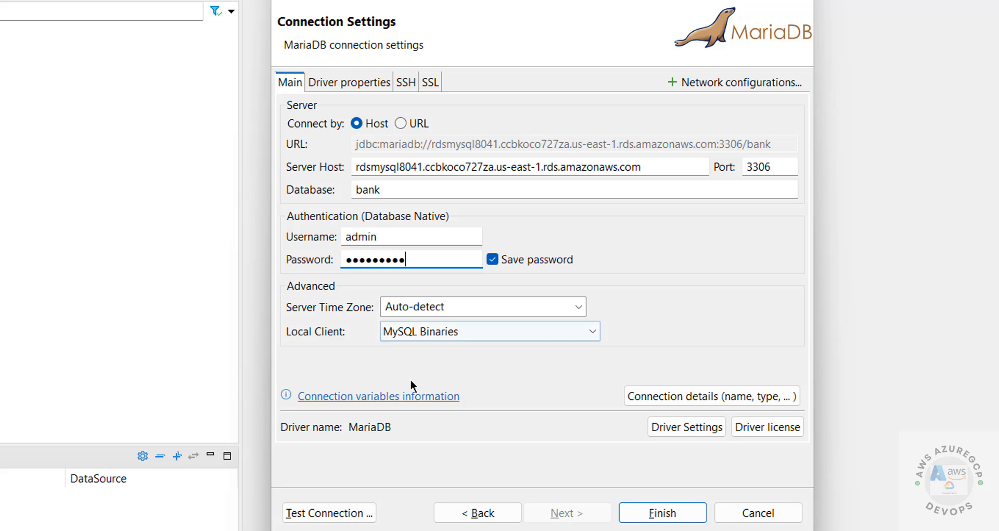
Test the connection successfully, save it, and expand the bank connection in Database Navigator
left_click(336, 513)
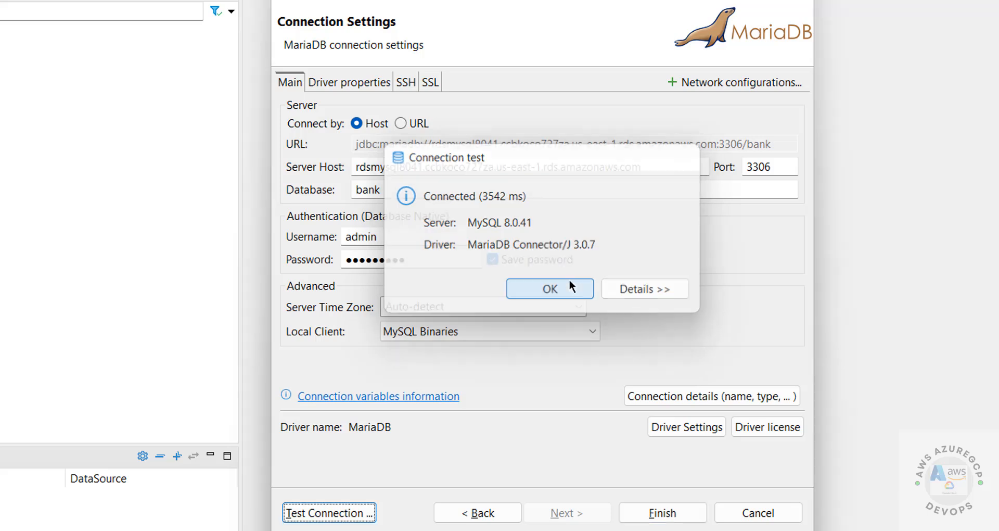
left_click(570, 287)
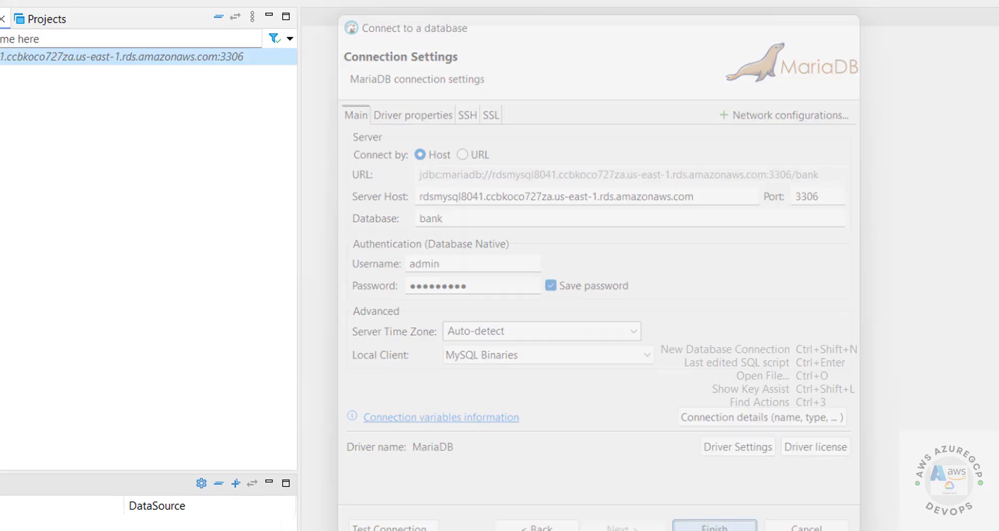
left_click(649, 511)
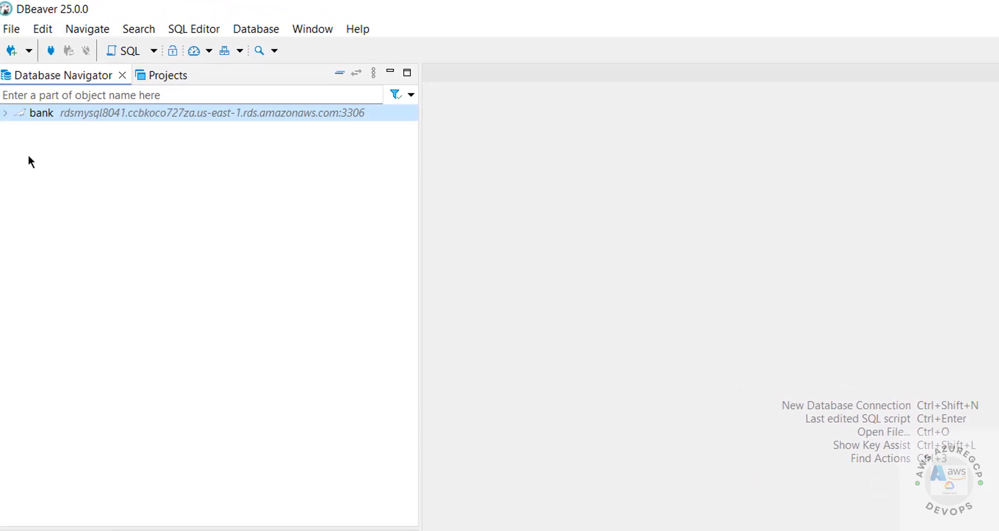
left_click(11, 114)
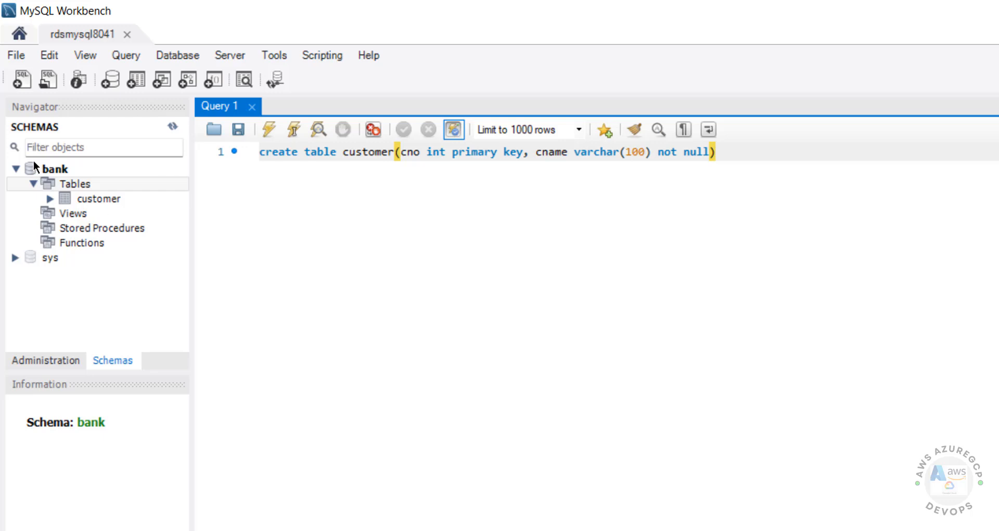
Create the a2g schema from the Schemas panel and apply its creation script
right_click(53, 308)
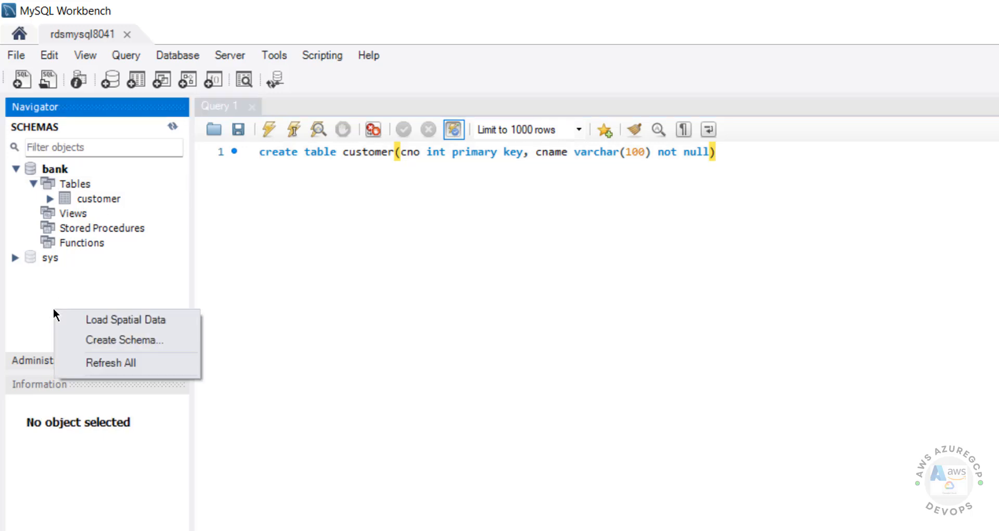
left_click(97, 342)
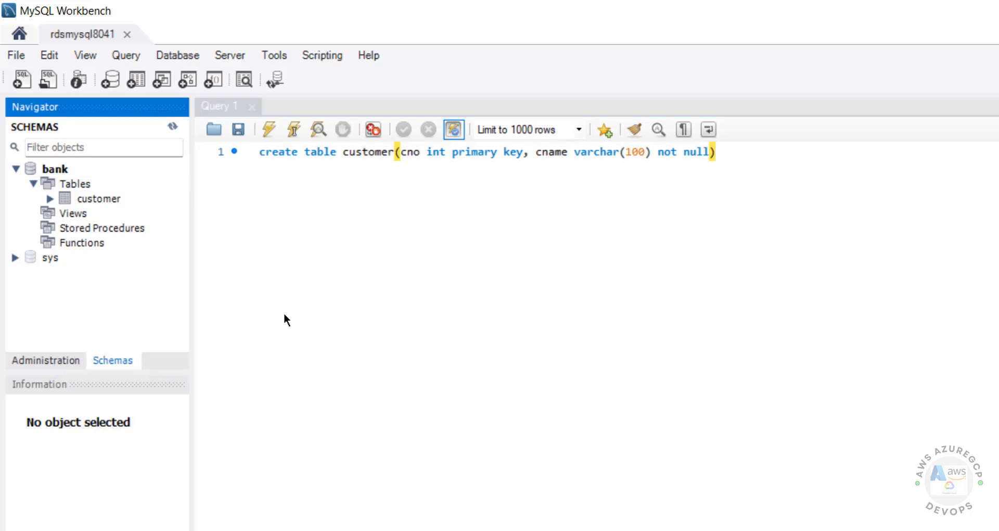
type("a2g")
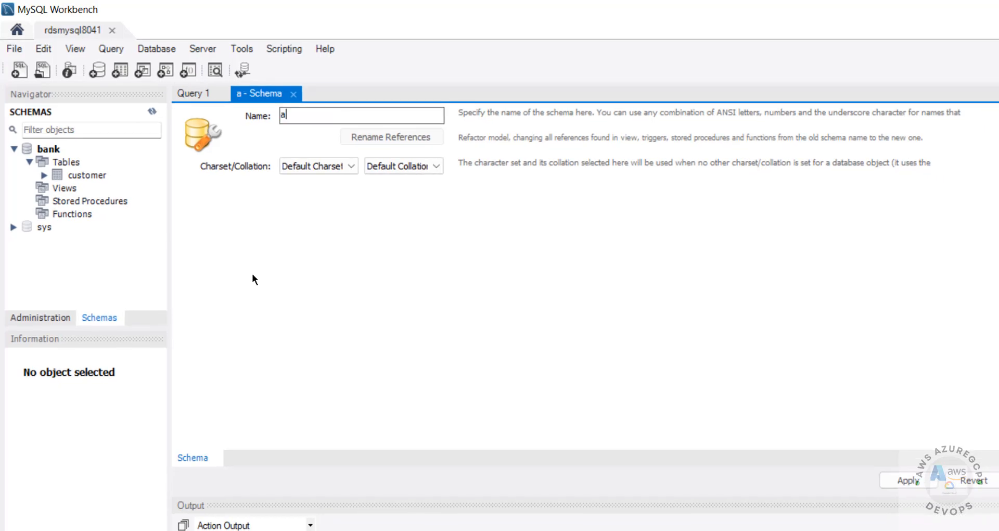
left_click(914, 477)
key("Return")
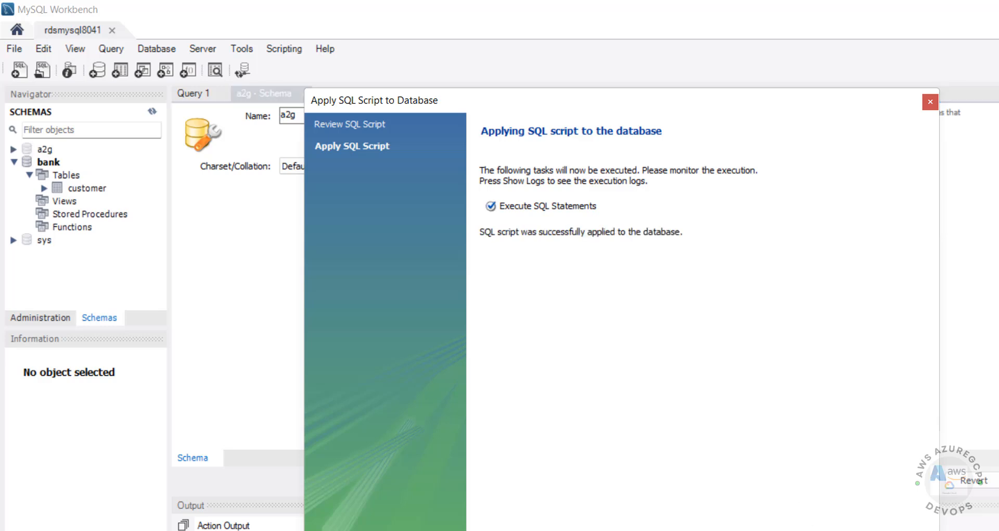
key("Return")
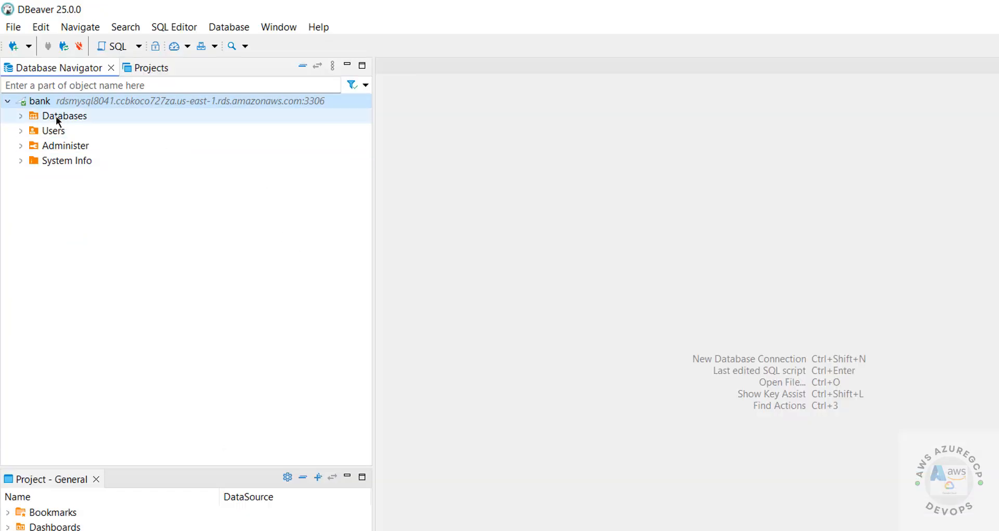
Expand and refresh the Databases node so the a2g schema appears
left_click(21, 116)
right_click(59, 115)
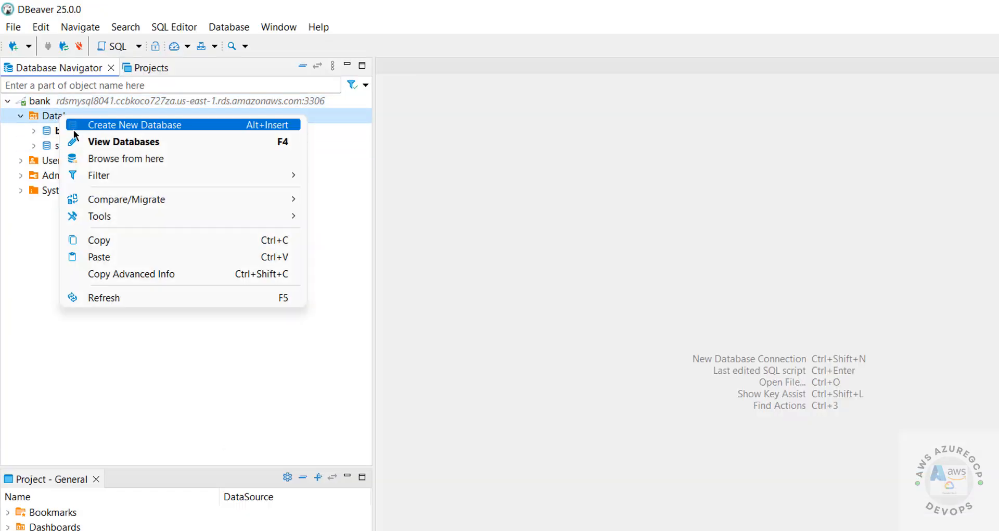
left_click(104, 297)
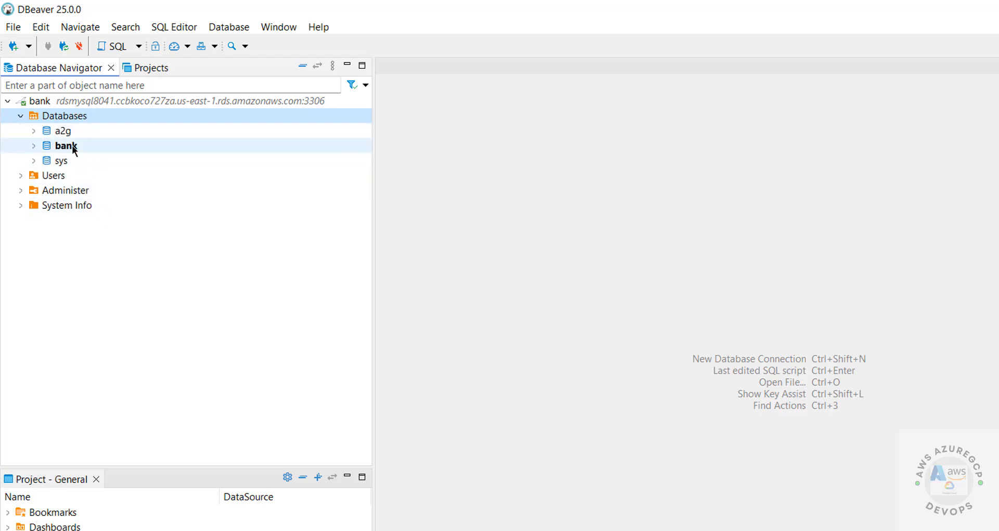
Open an SQL console on the bank database
right_click(73, 147)
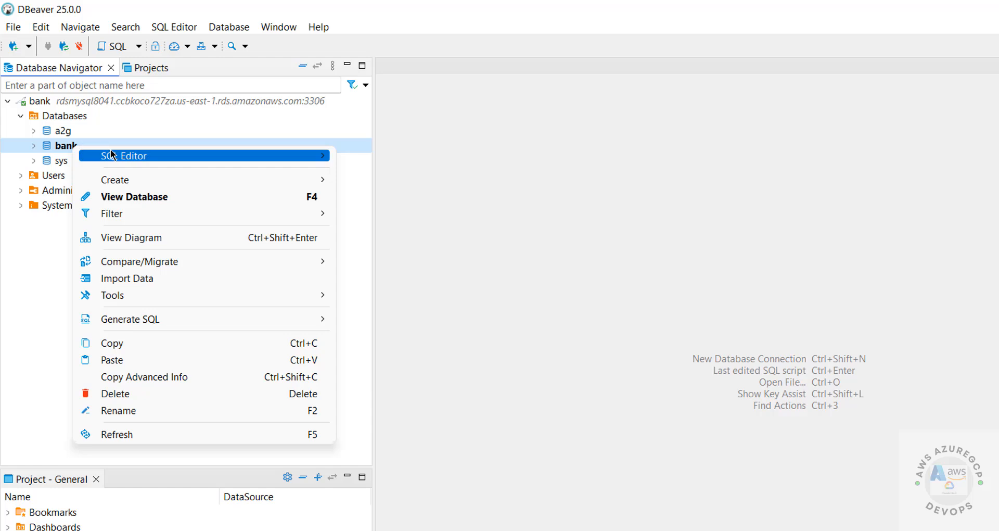
mouse_move(112, 154)
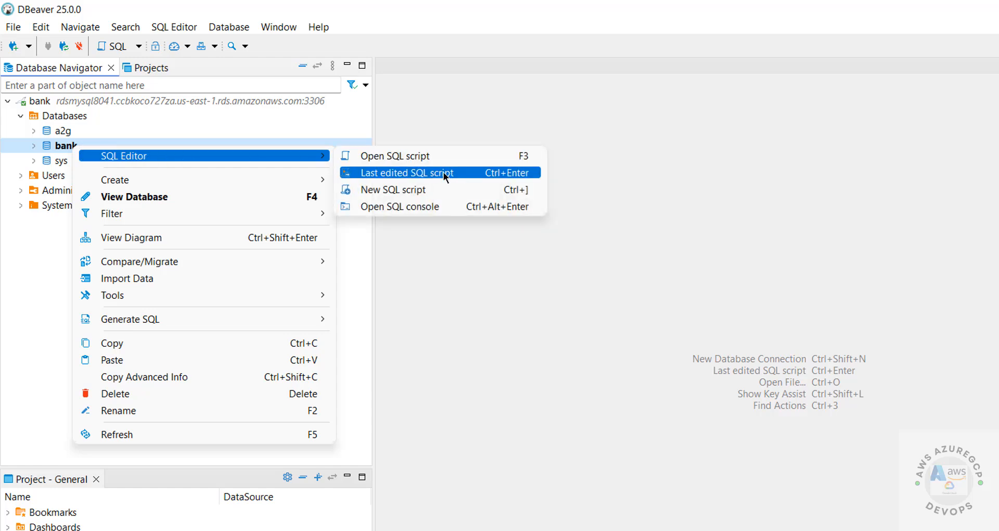
left_click(443, 206)
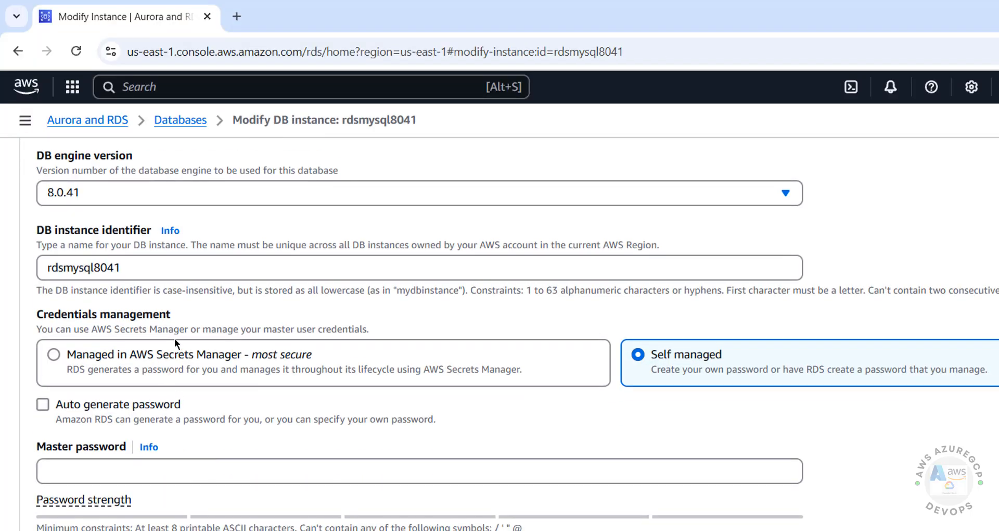
Leave the Modify DB instance form and reopen the rdsmysql8041 instance details
left_click(129, 476)
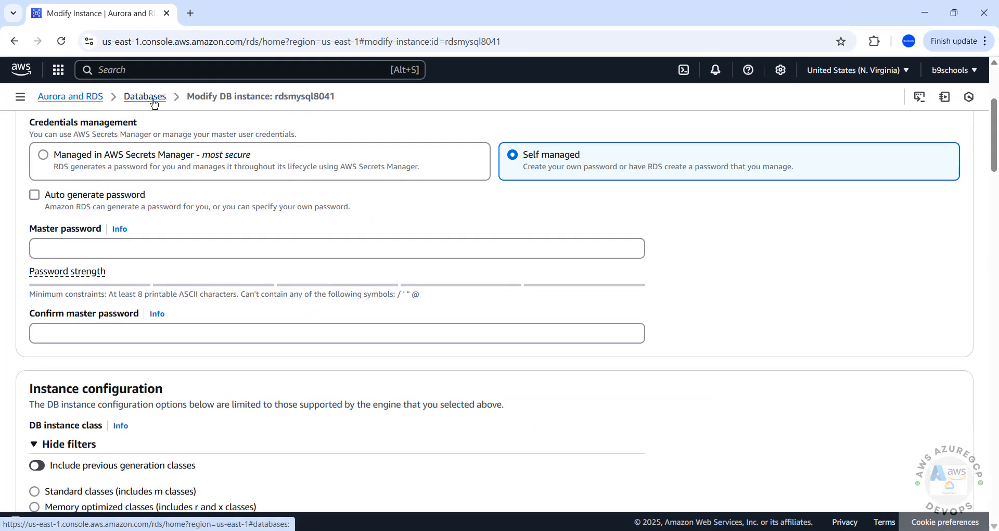
left_click(154, 102)
left_click(270, 209)
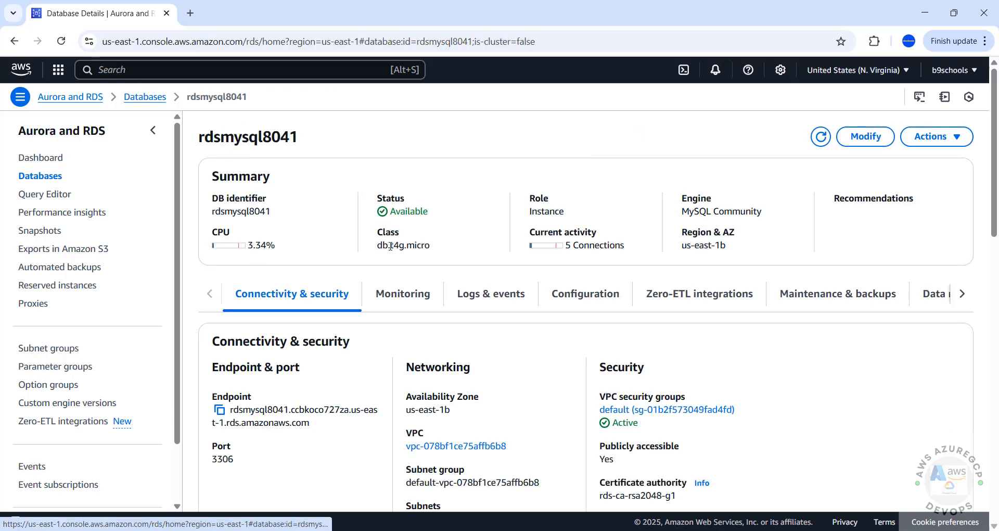
Check master username admin on the Configuration tab, then open and close the Actions menu
left_click(587, 295)
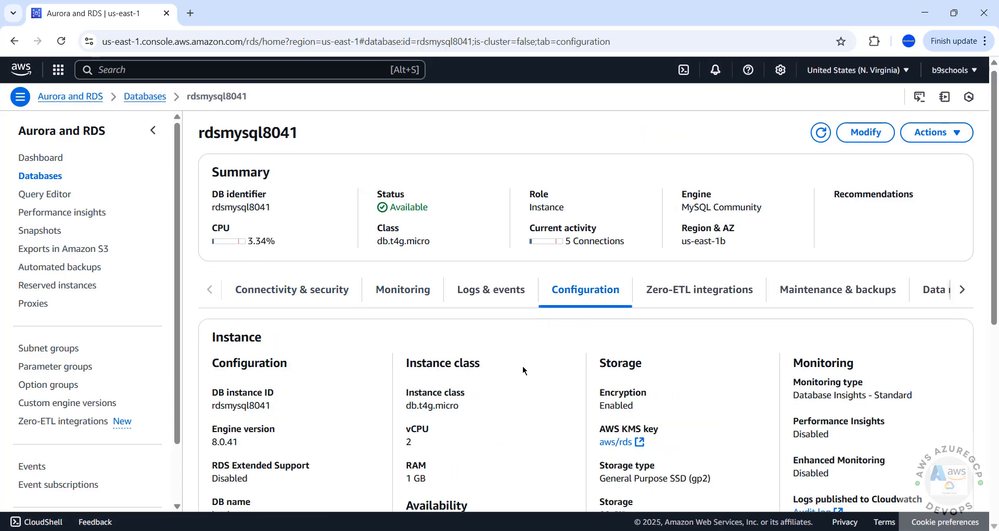
scroll(523, 369, "down", 3)
scroll(522, 370, "down", 1)
double_click(417, 293)
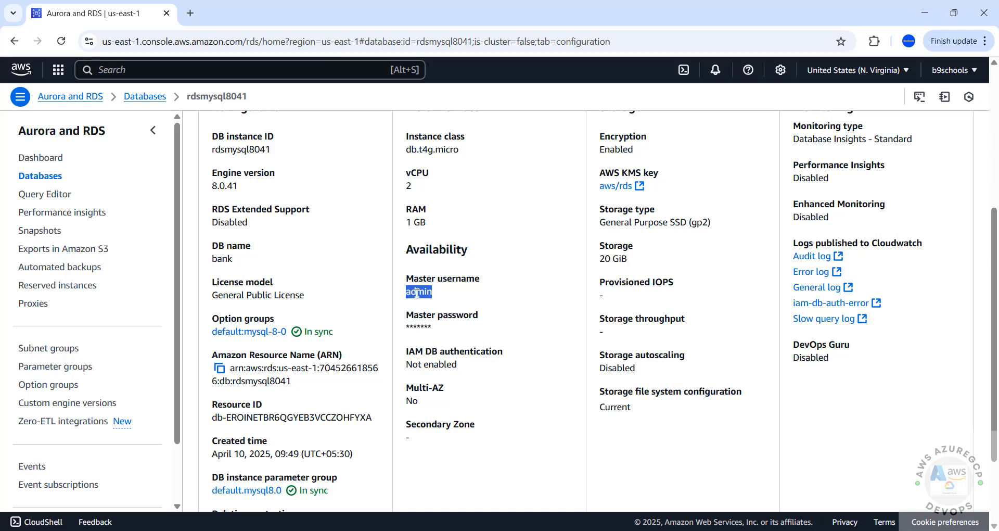
scroll(453, 294, "up", 5)
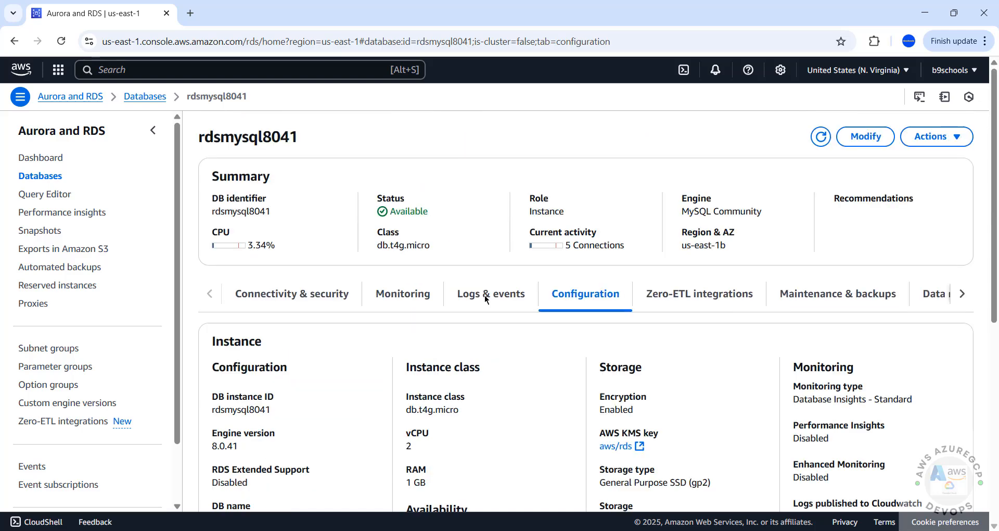
left_click(929, 143)
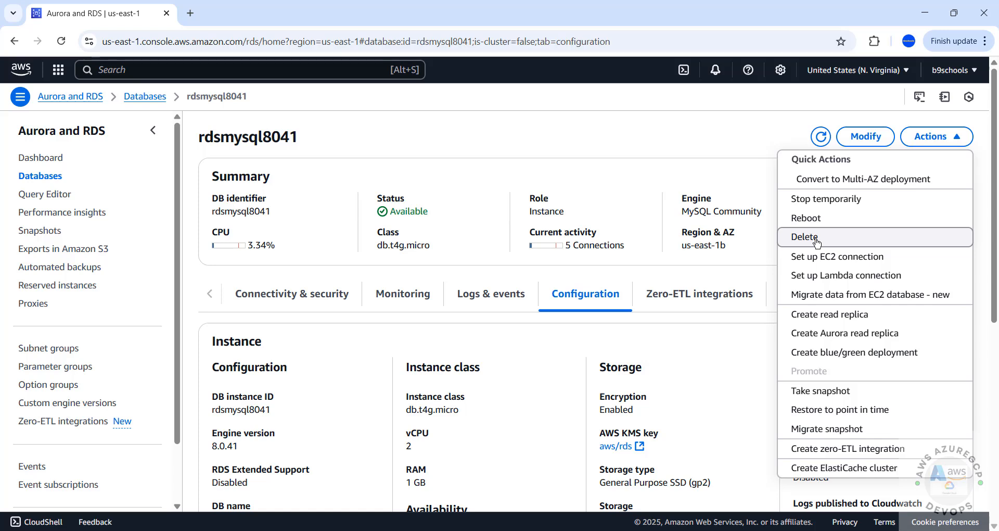
left_click(596, 124)
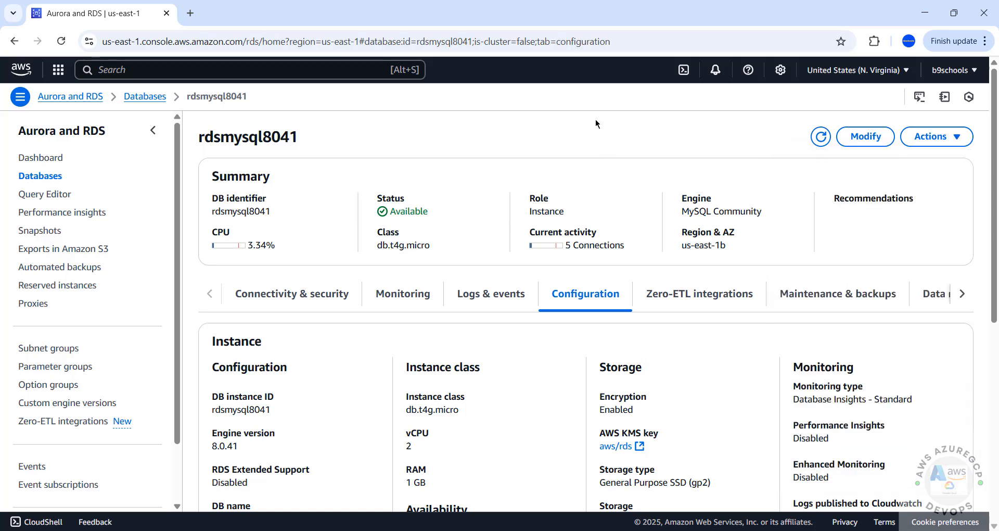
Run select version() in the bank console and match its 8.0.41 result against RDS
key("alt+Tab")
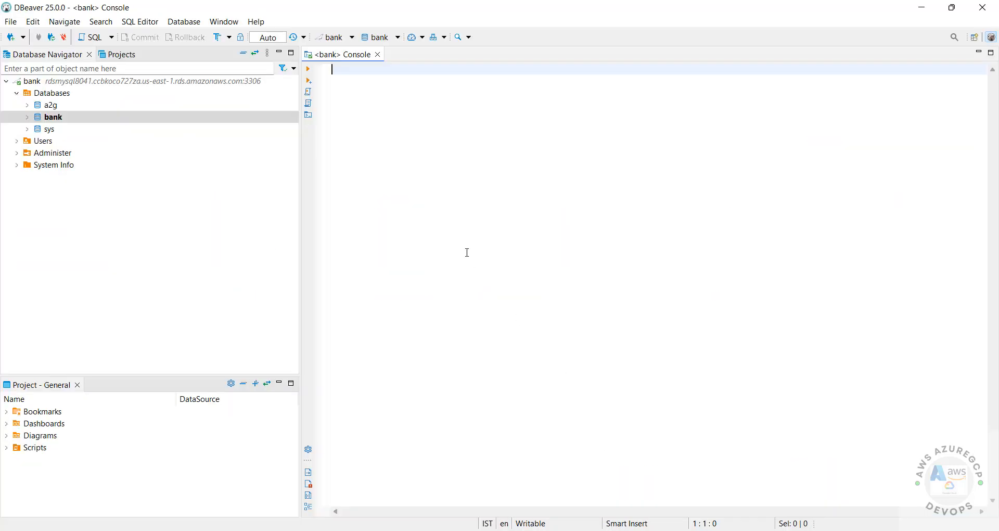
type("select ")
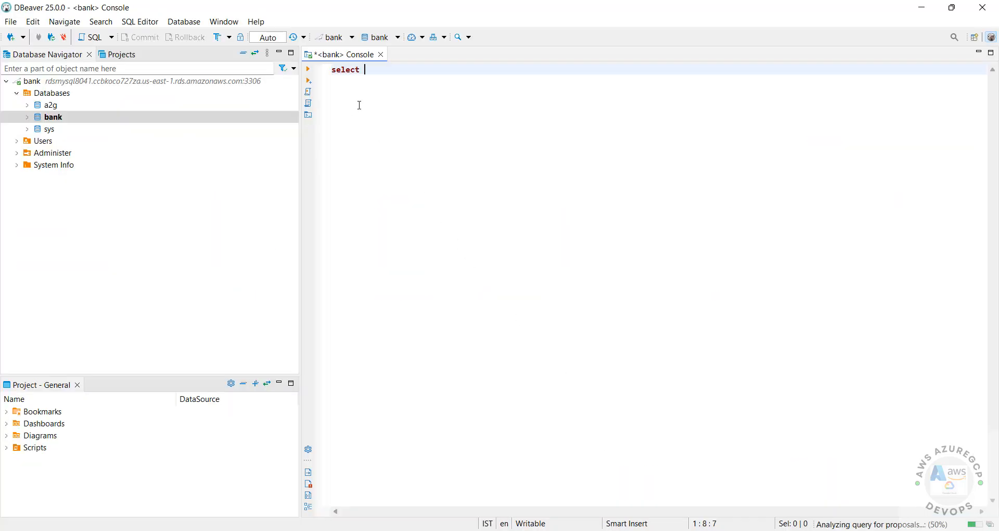
type("version()")
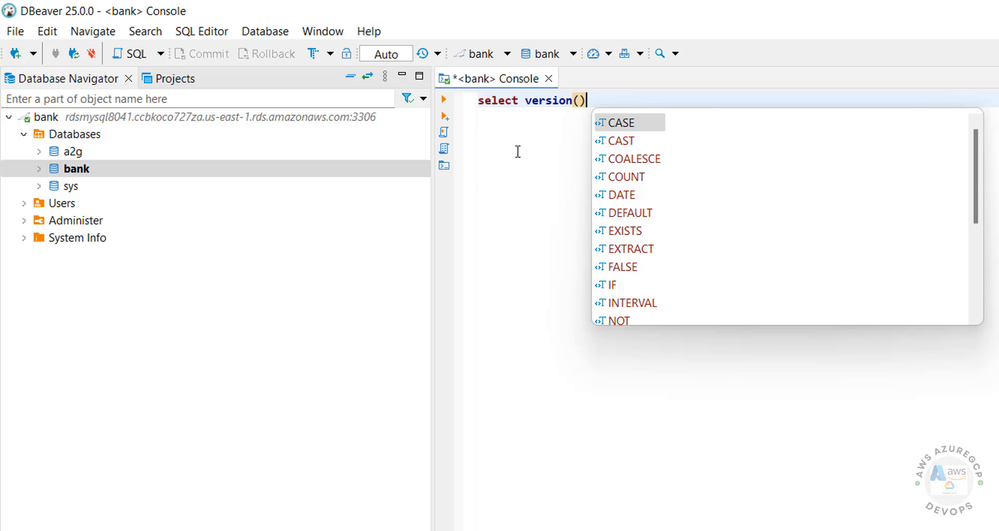
key("ctrl+a")
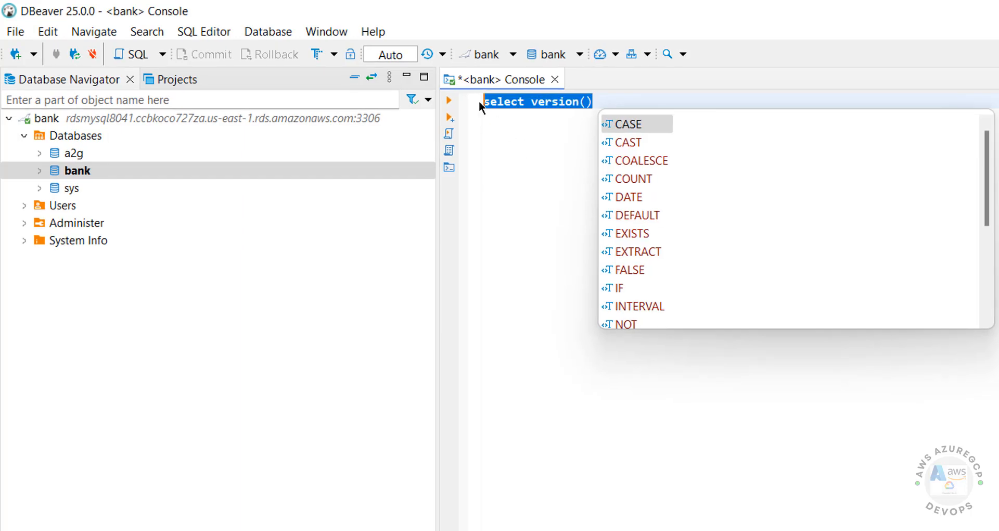
left_click(449, 101)
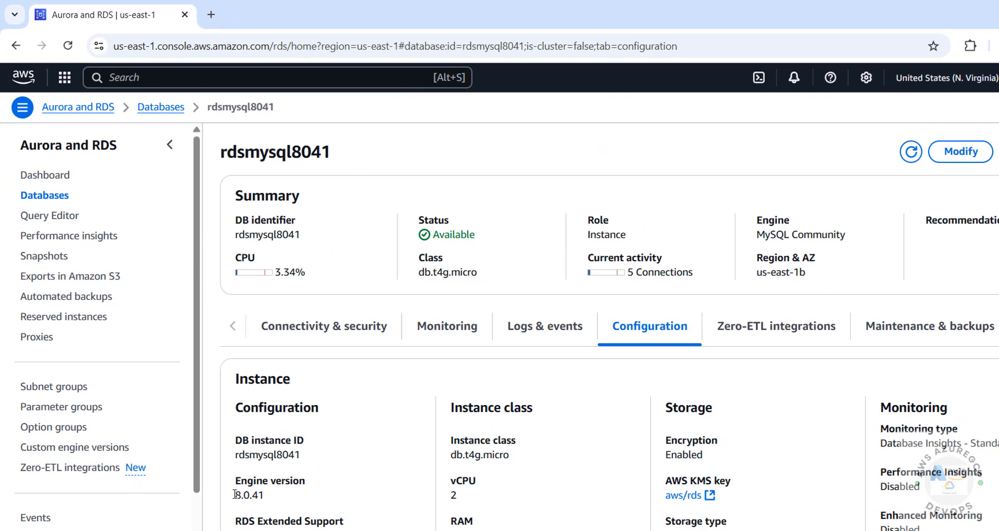
left_click_drag(236, 495, 284, 497)
left_click(283, 497)
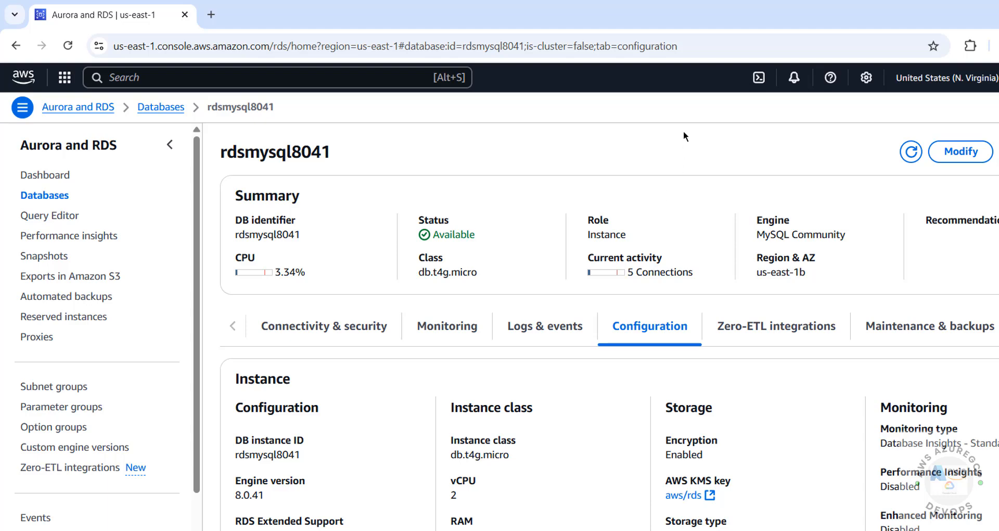